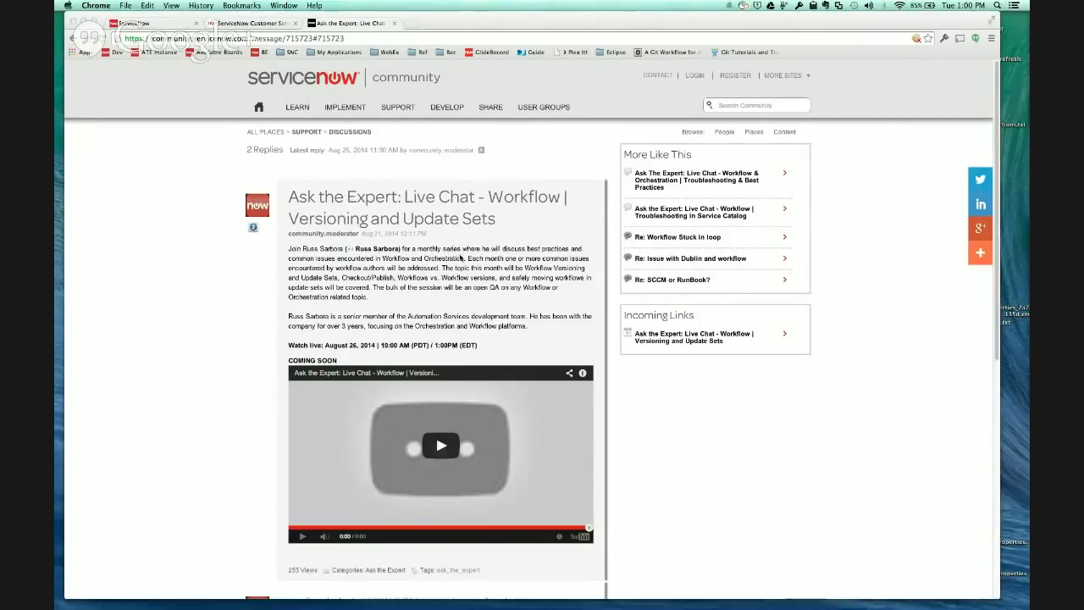
# - Read the Ask the Expert workflow versioning post and its replies, and switch to the instance's System Administration homepage
pyautogui.scroll(-3, 444, 298)
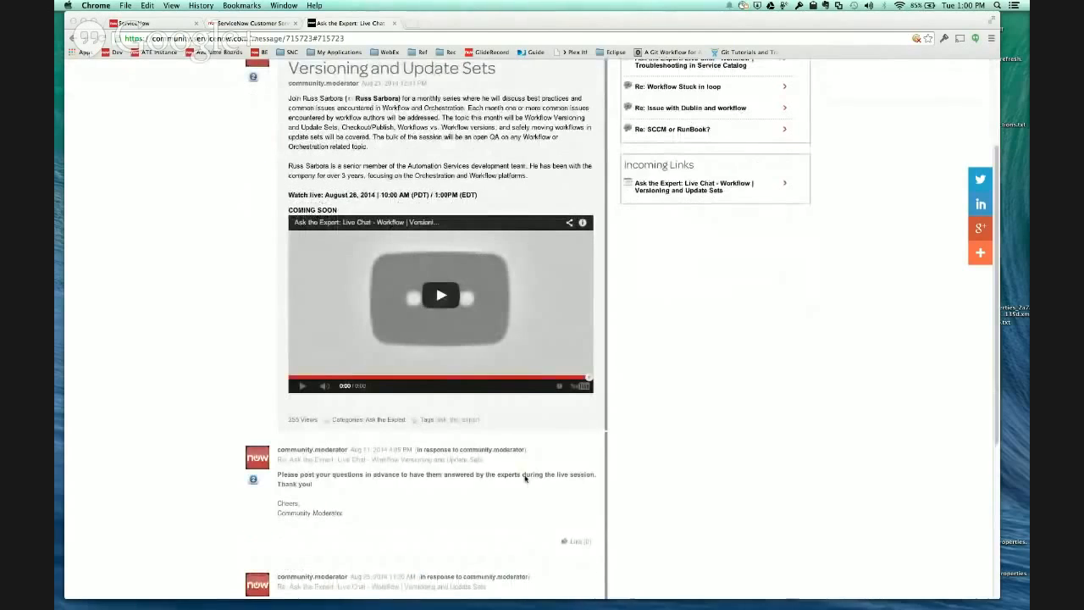
pyautogui.scroll(-3, 508, 475)
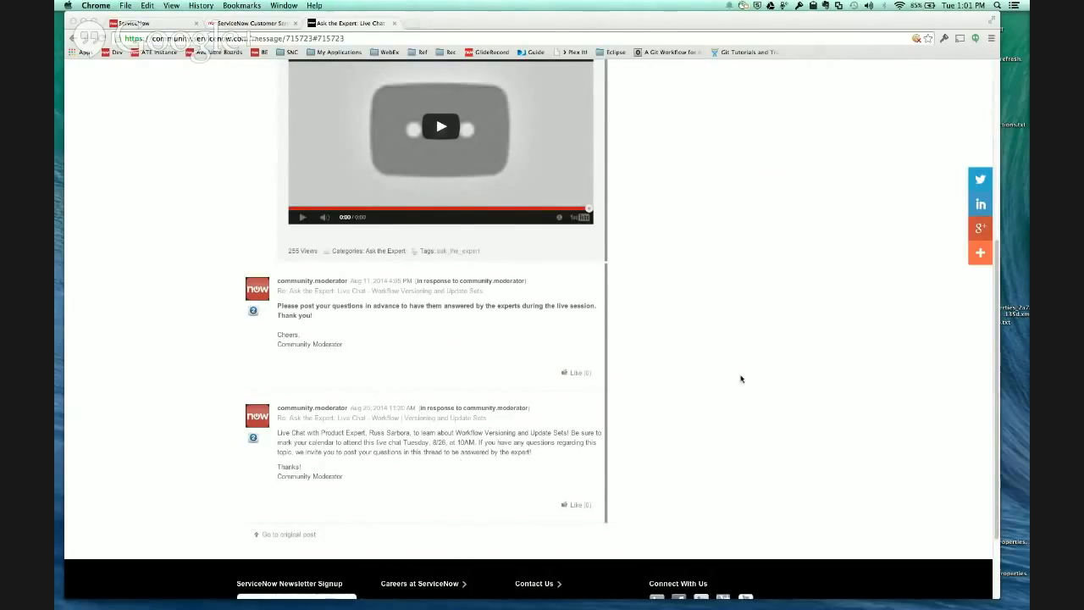
pyautogui.scroll(5, 741, 377)
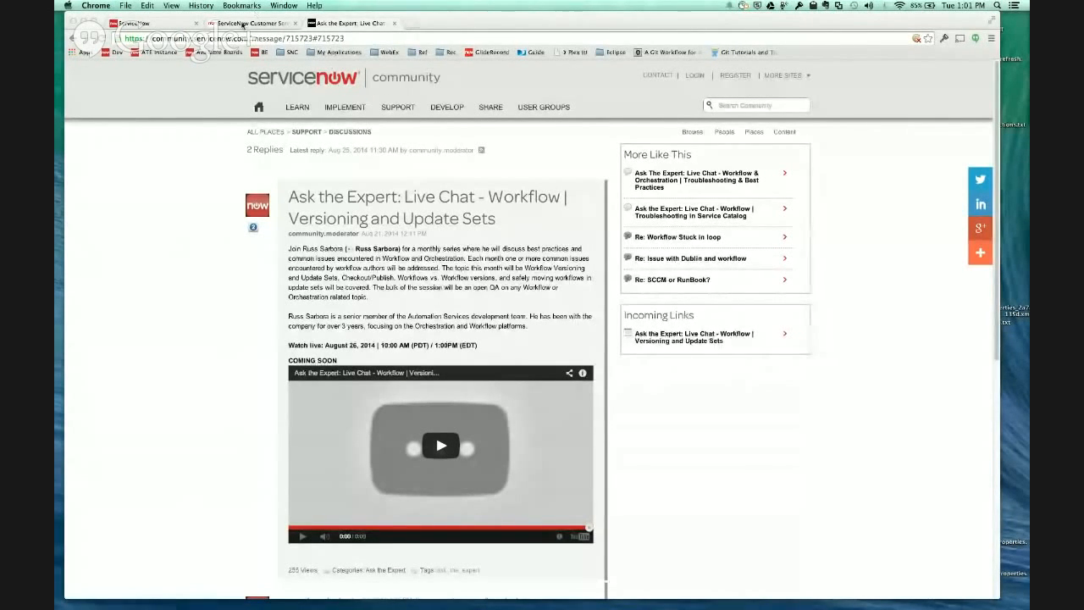
pyautogui.click(243, 25)
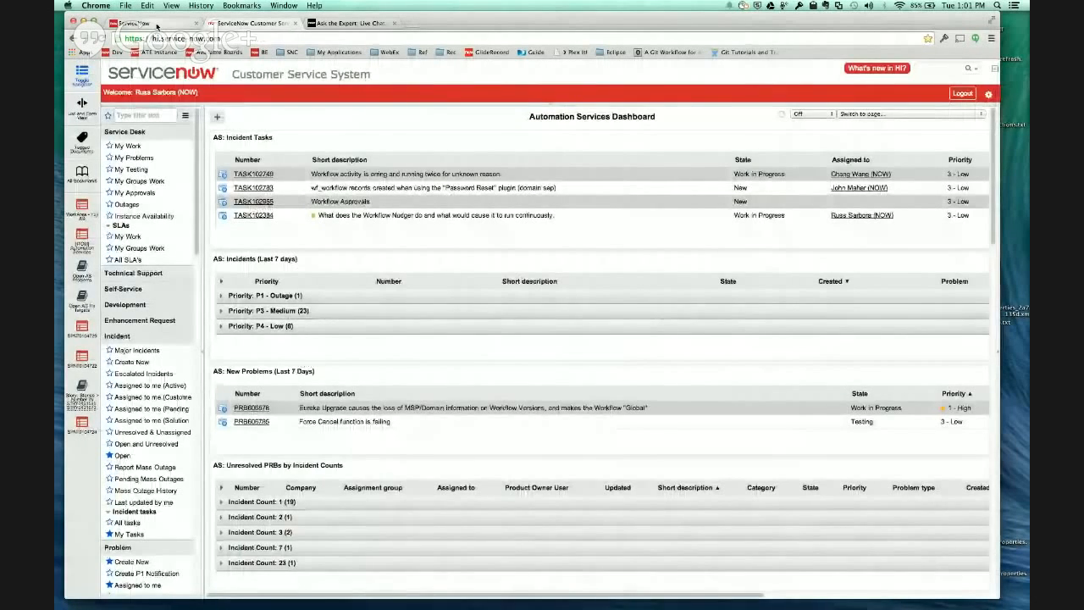
pyautogui.click(151, 25)
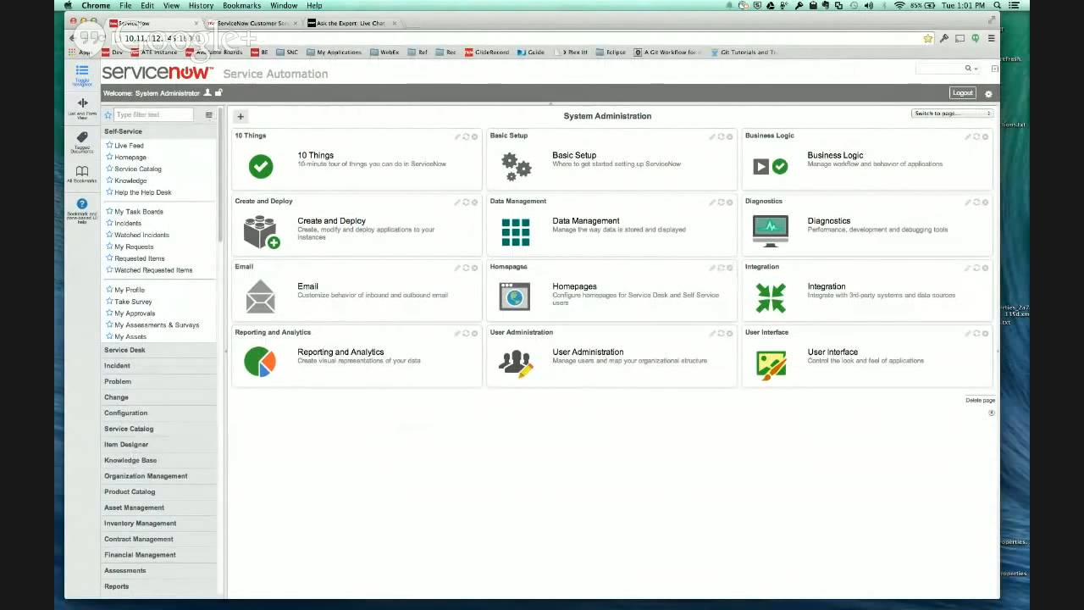
# - Bring the Workflow Concepts documentation page into the main browser window beside the instance page
pyautogui.press('super+Tab')
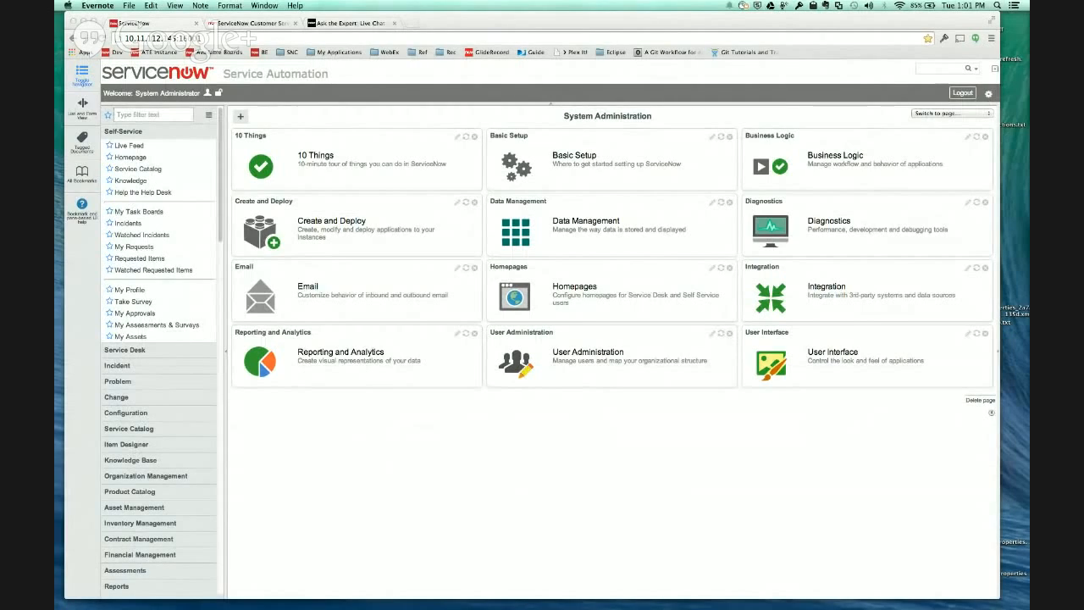
pyautogui.press('super+Tab')
pyautogui.press('super+grave')
pyautogui.moveTo(788, 22); pyautogui.dragTo(254, 21)
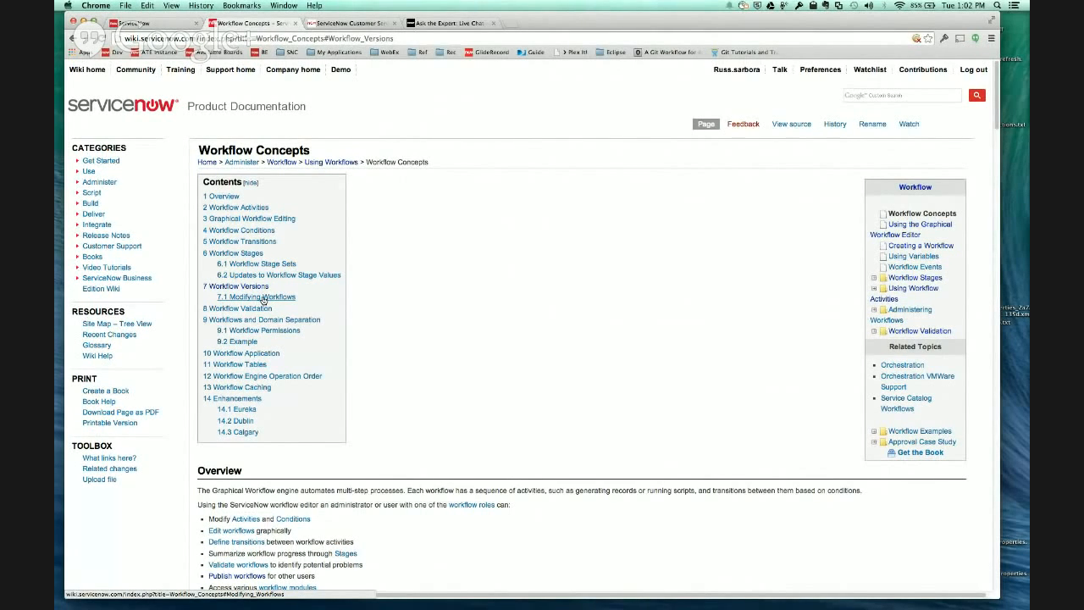
# - Read the Workflow Versions and Modifying Workflows sections of the Workflow Concepts page and return to its contents list
pyautogui.click(238, 286)
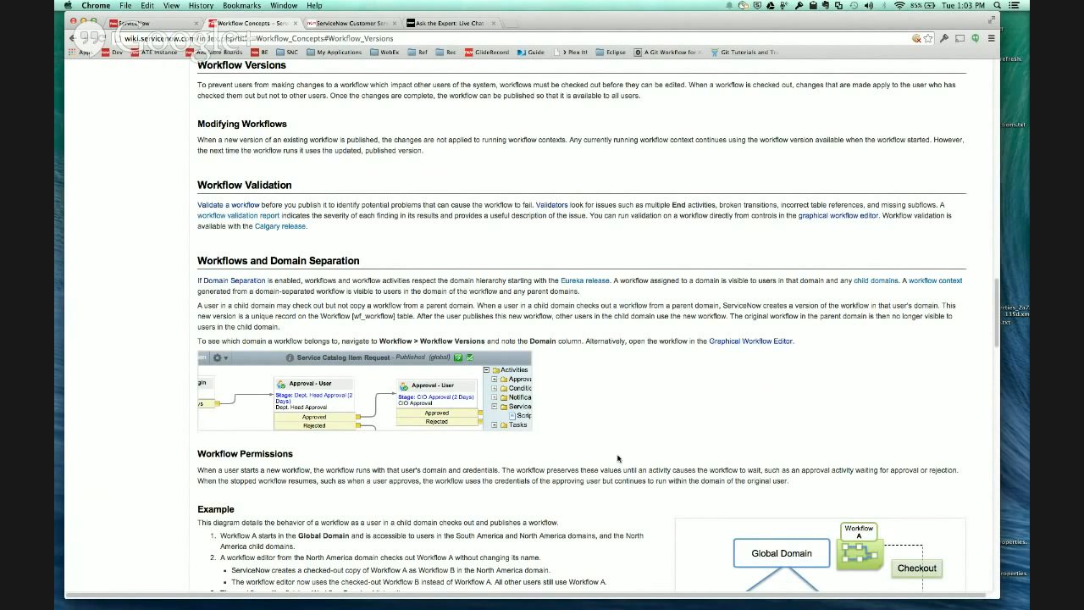
pyautogui.scroll(20, 667, 357)
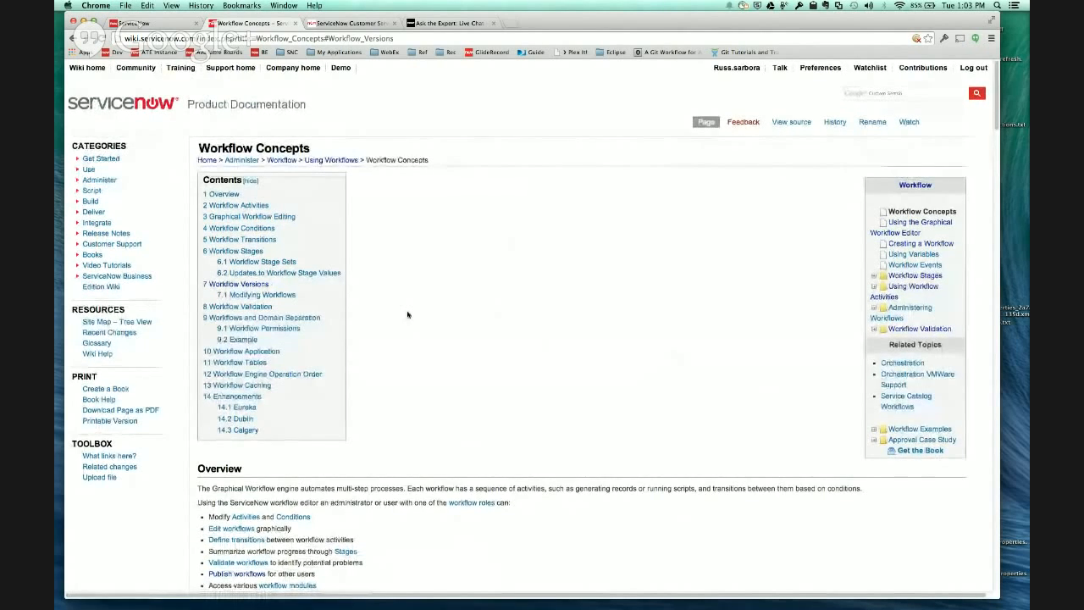
pyautogui.scroll(-2, 407, 313)
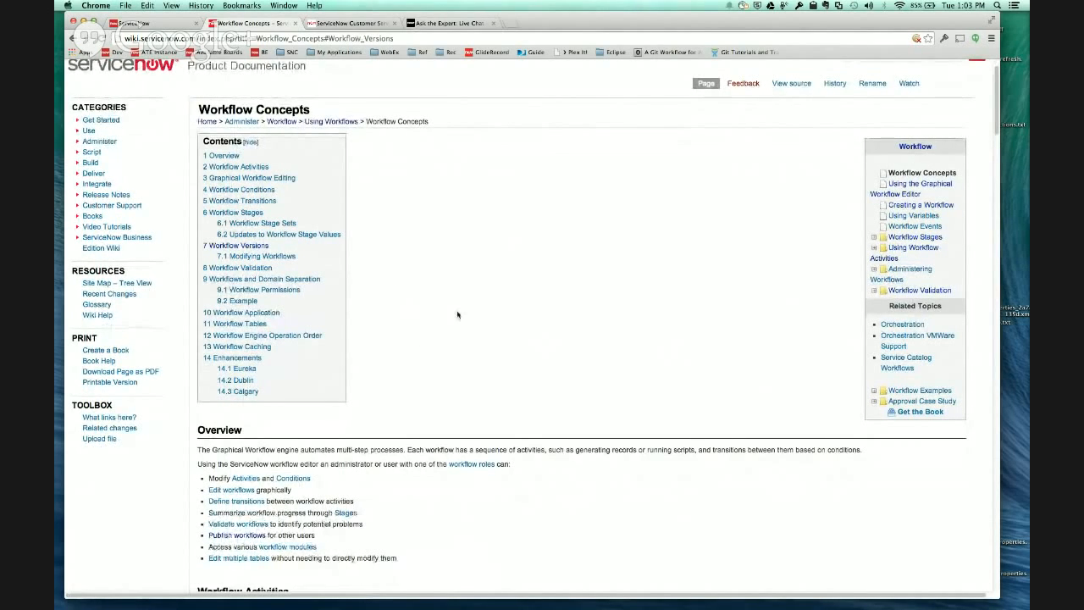
pyautogui.scroll(-1, 433, 289)
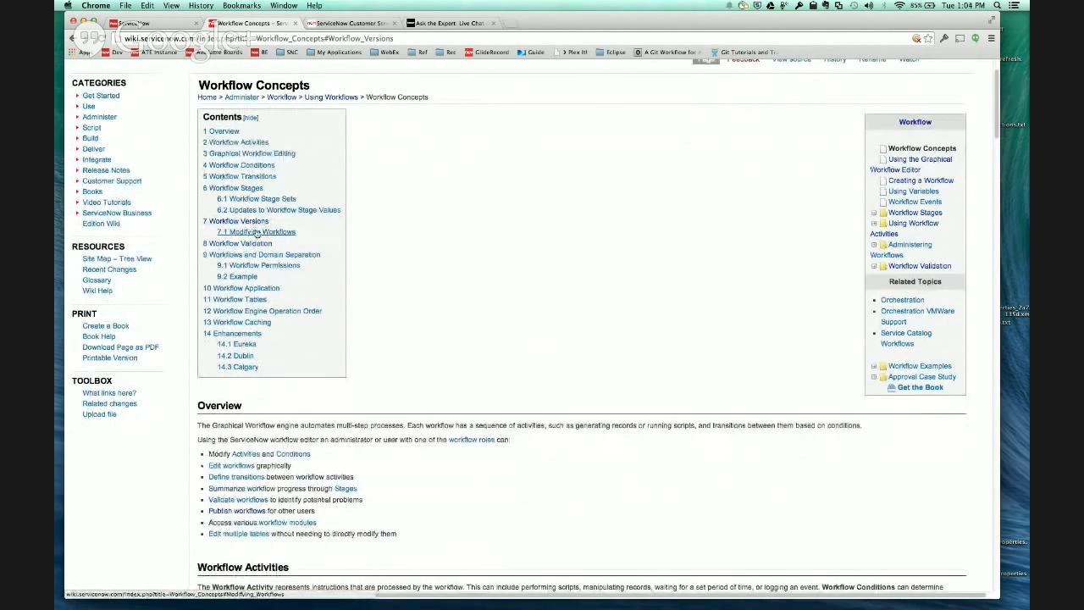
# - Filter the instance's application navigator by "version" and open the Workflow Versions list
pyautogui.click(111, 27)
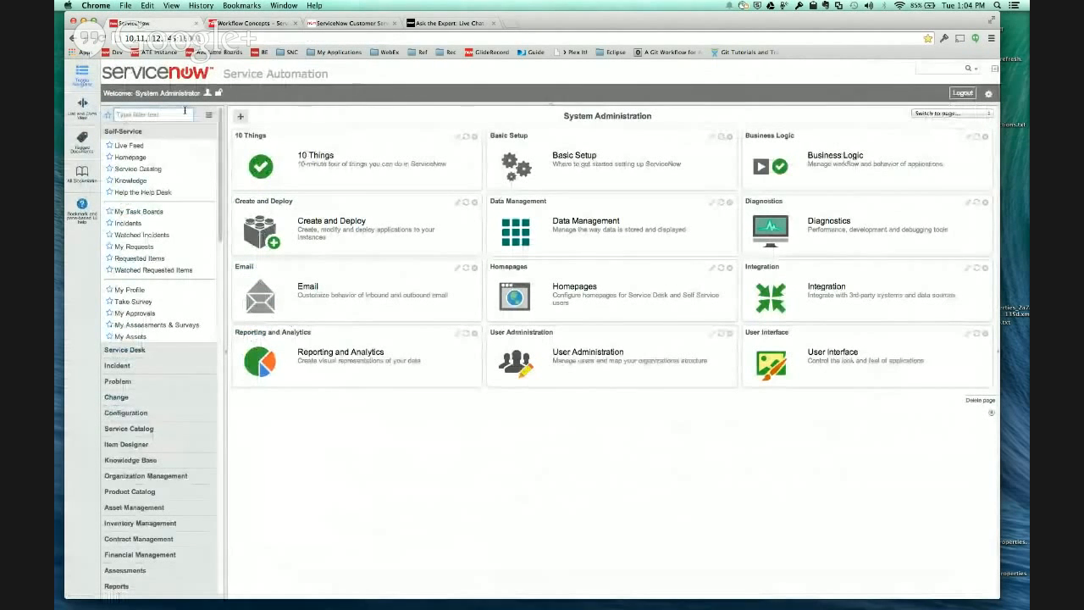
pyautogui.click(185, 110)
pyautogui.write('version')
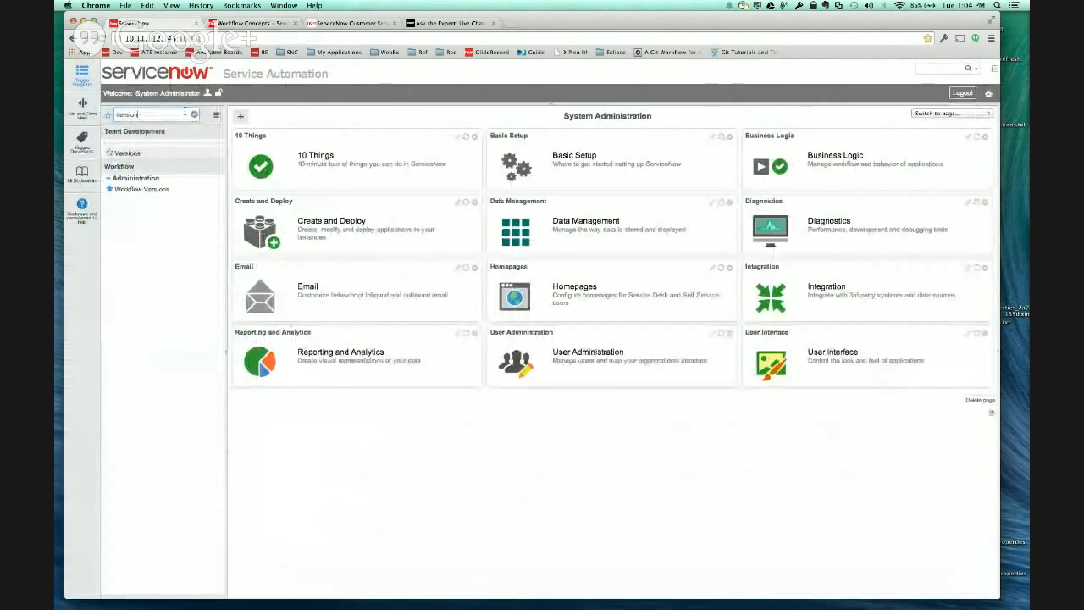
pyautogui.click(127, 190)
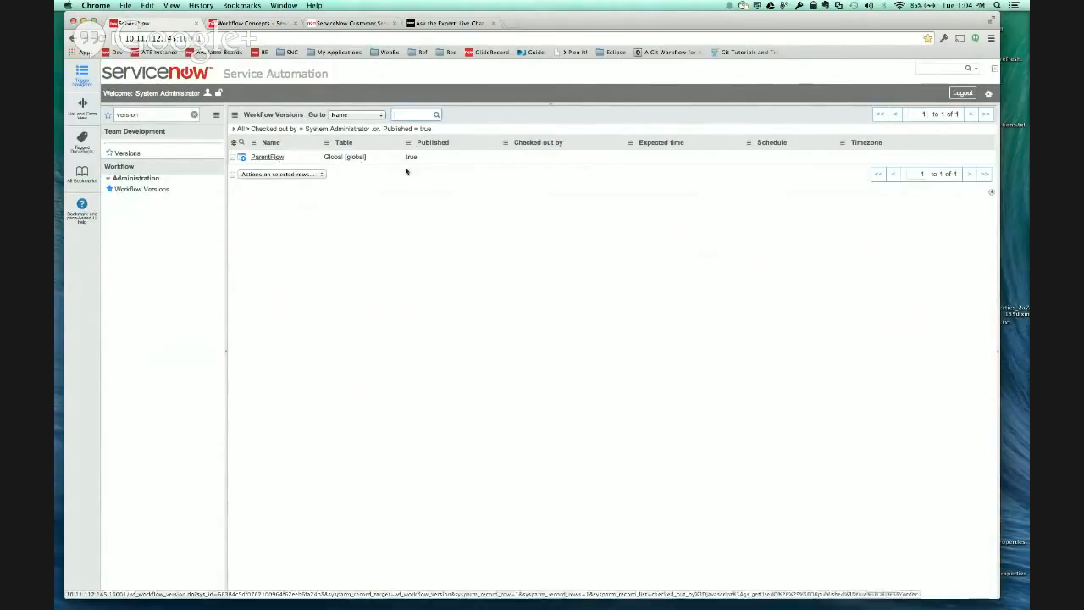
pyautogui.click(433, 160)
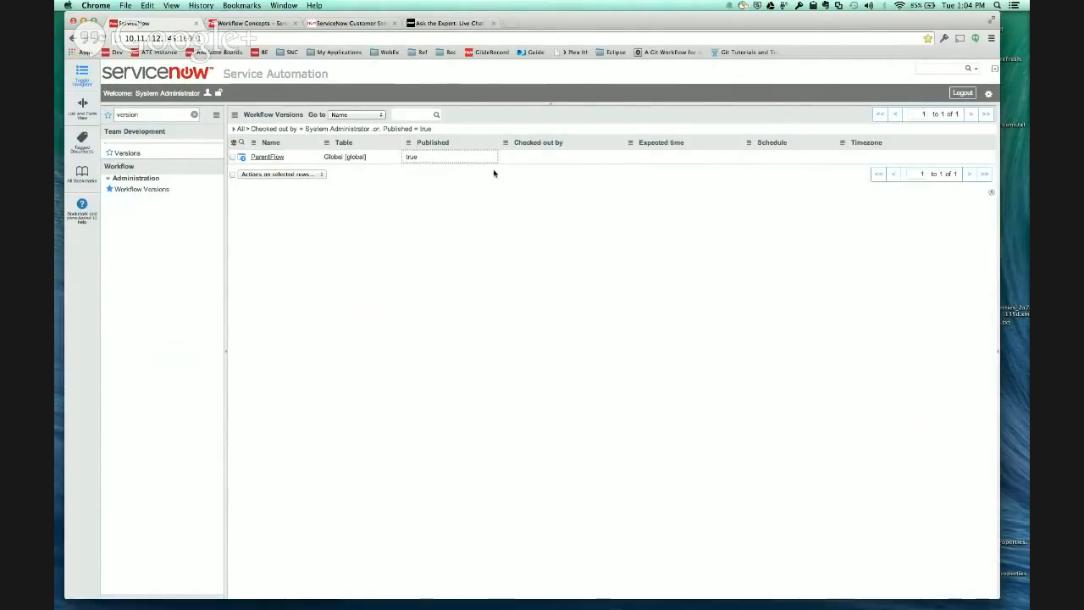
# - Clear the navigator filter and open the published ParentFlow workflow in the Workflow Editor
pyautogui.click(169, 117)
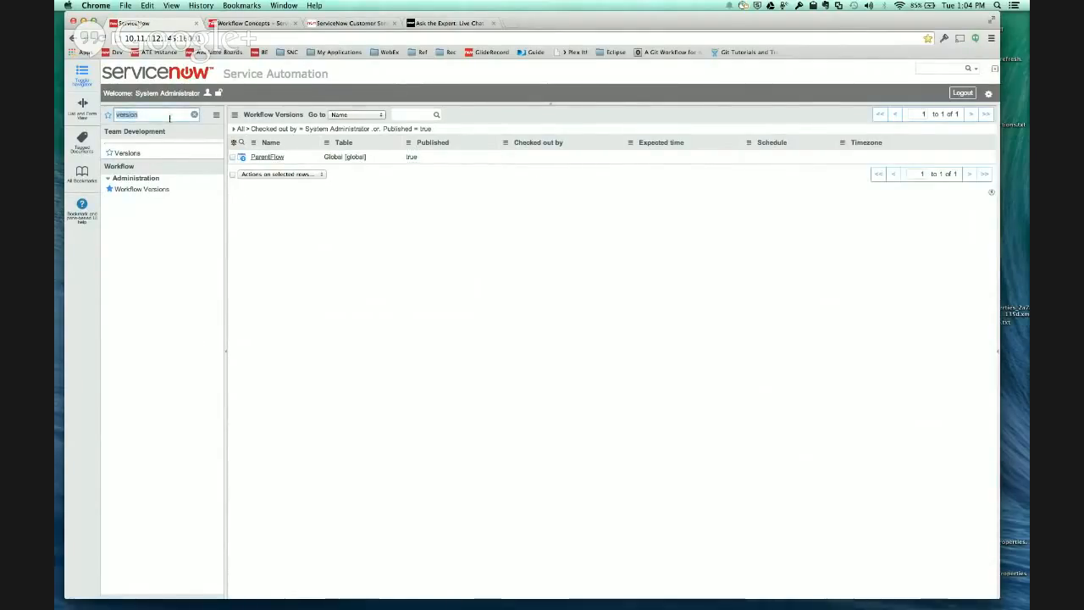
pyautogui.click(194, 116)
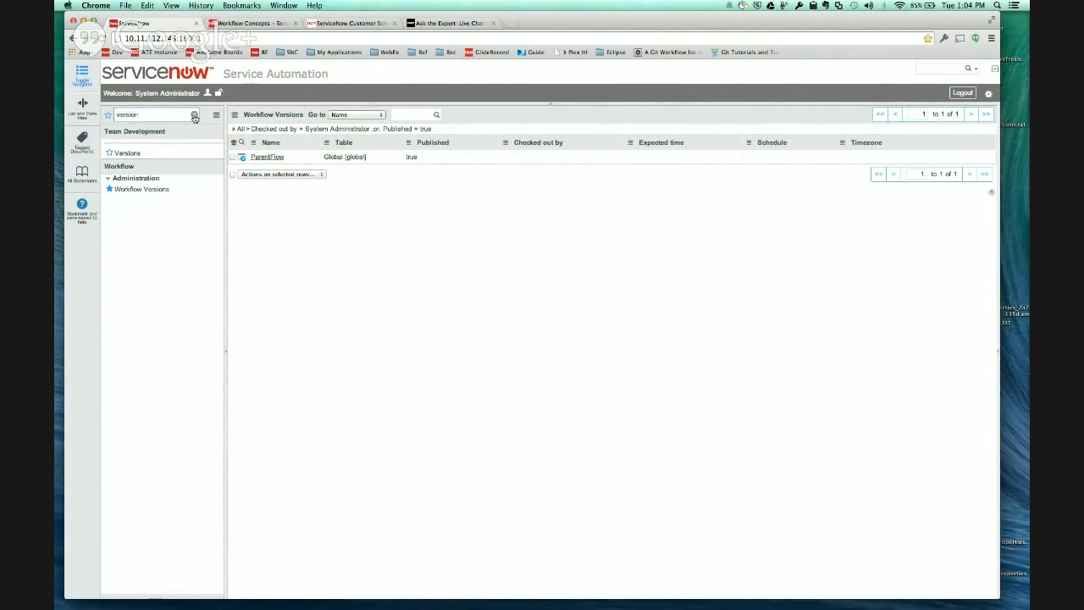
pyautogui.scroll(-10, 161, 224)
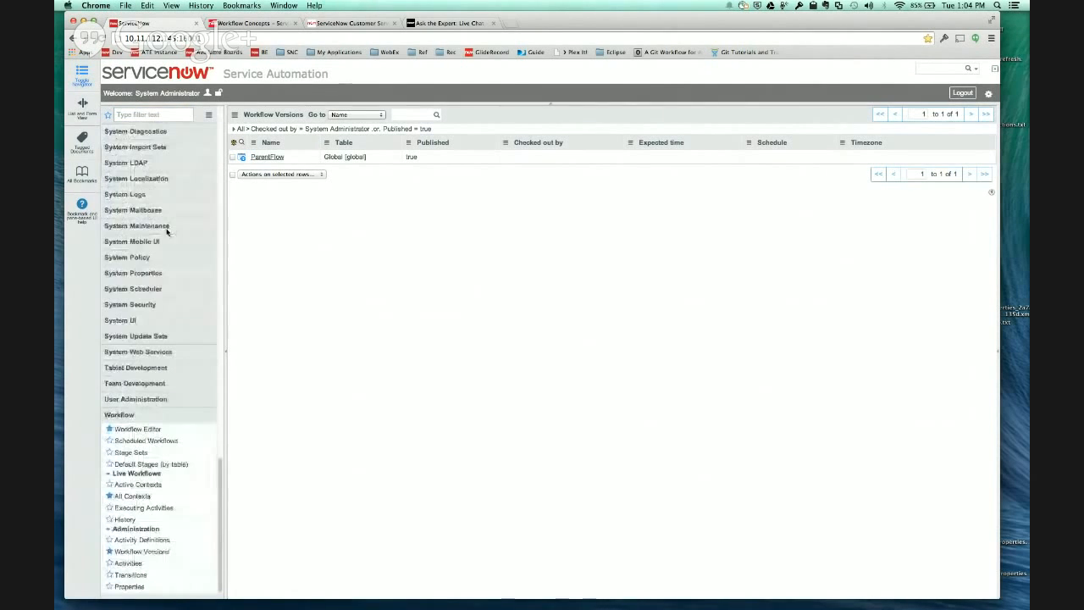
pyautogui.click(137, 429)
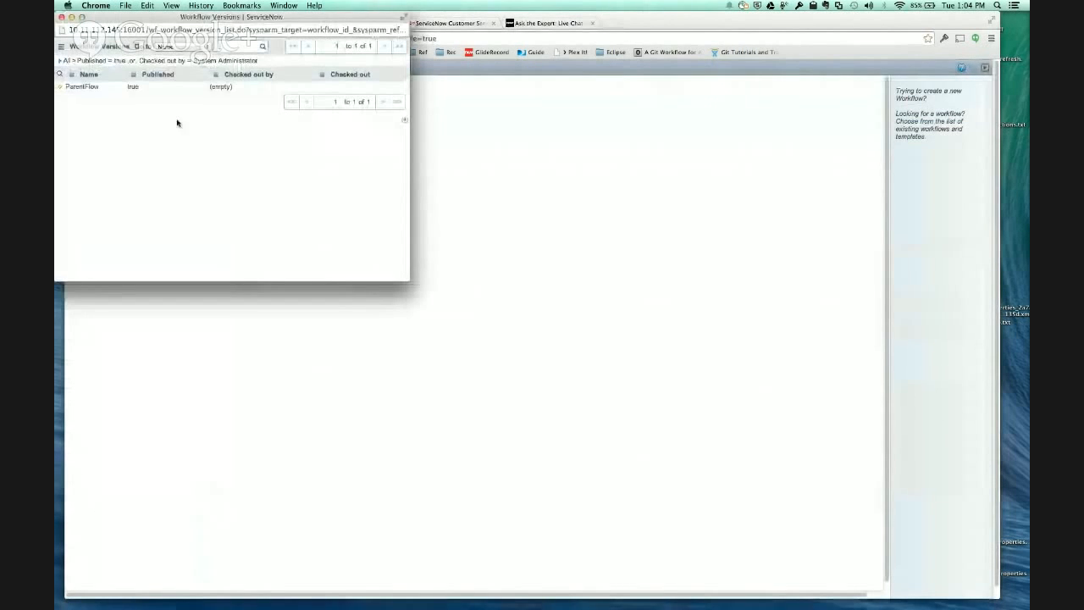
pyautogui.click(92, 87)
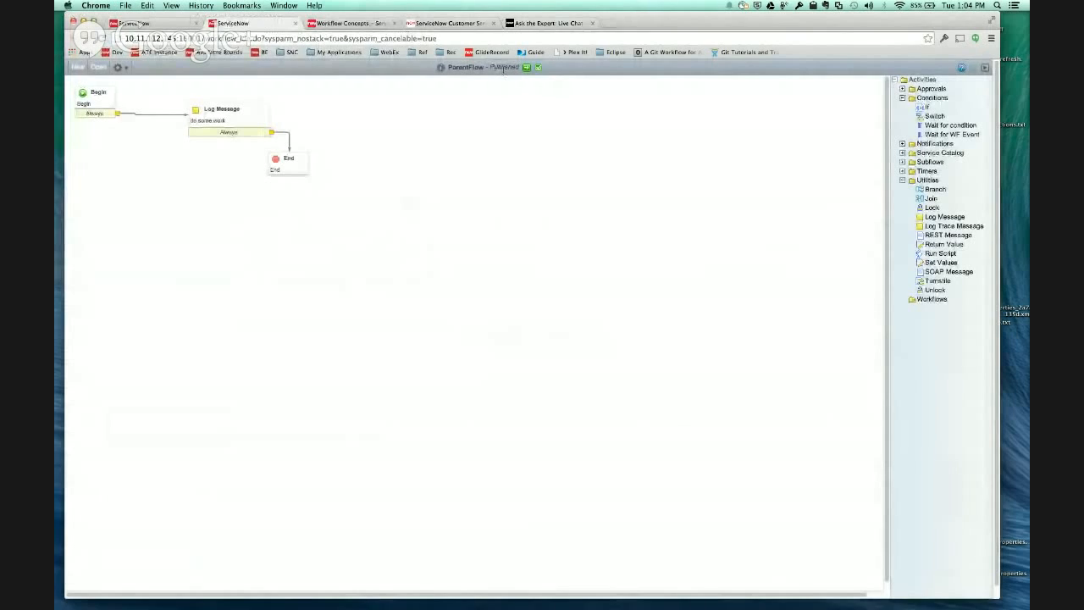
# - Inspect the Name, Stage and Message properties of the Log Message activity in the published ParentFlow, and close them
pyautogui.doubleClick(230, 112)
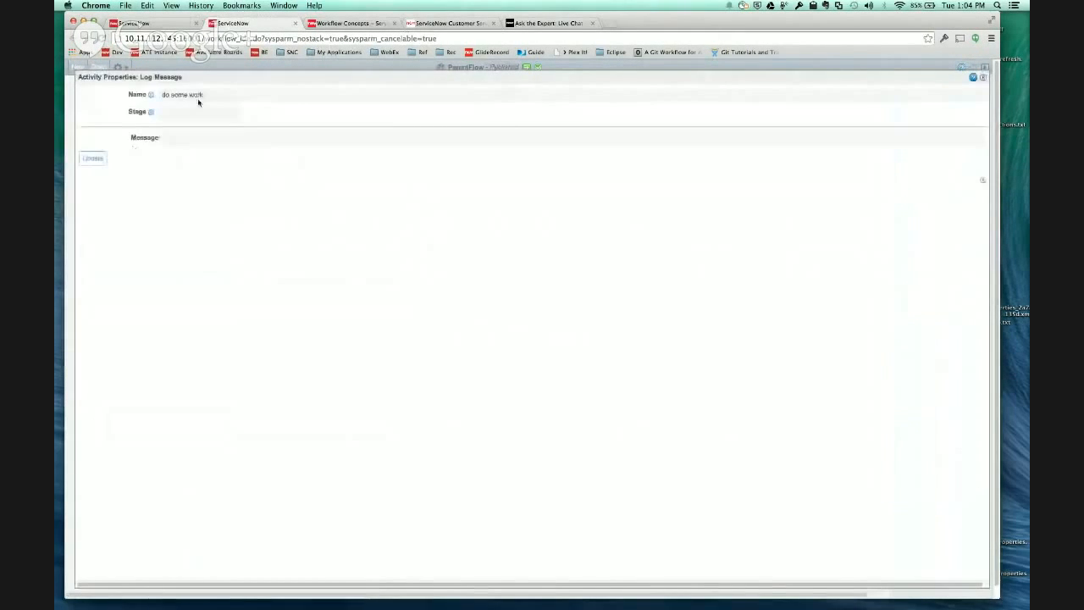
pyautogui.click(176, 115)
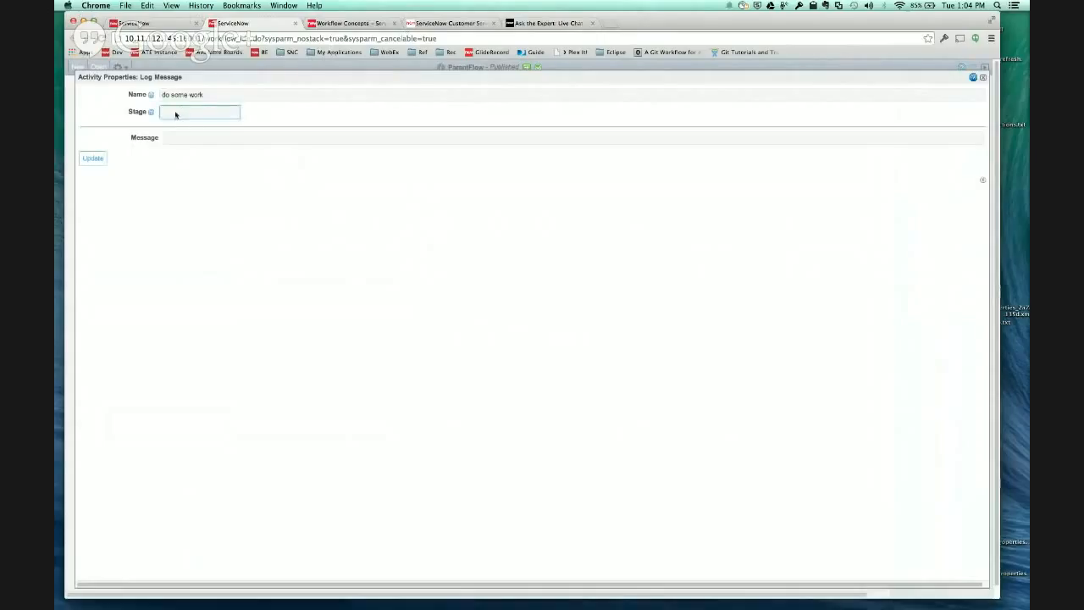
pyautogui.click(188, 139)
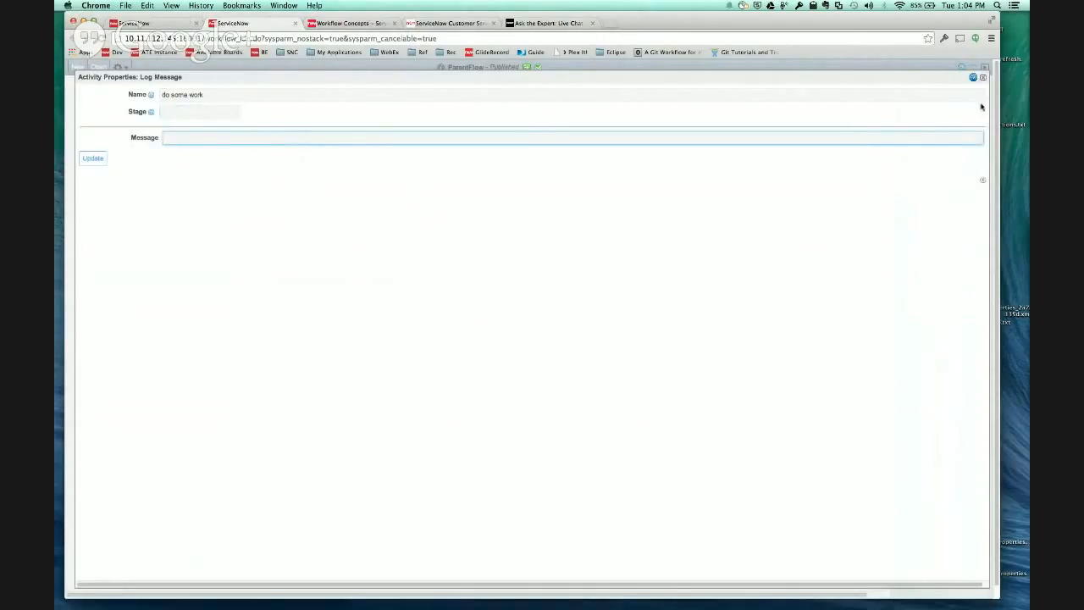
pyautogui.click(982, 77)
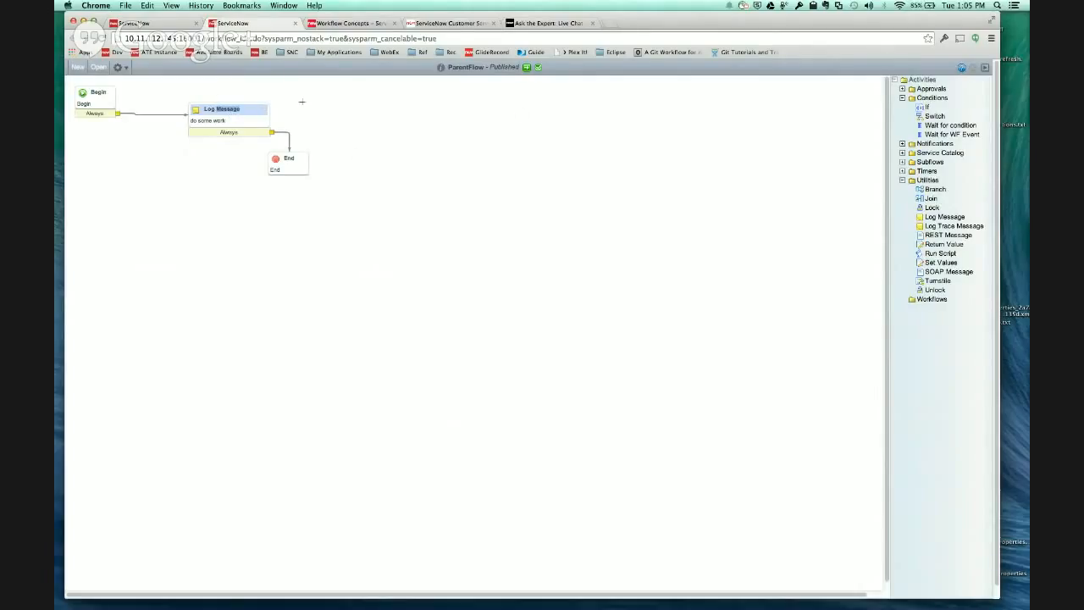
# - Check out ParentFlow and inspect the properties of its Log Message activity without changing them
pyautogui.click(123, 68)
pyautogui.click(141, 108)
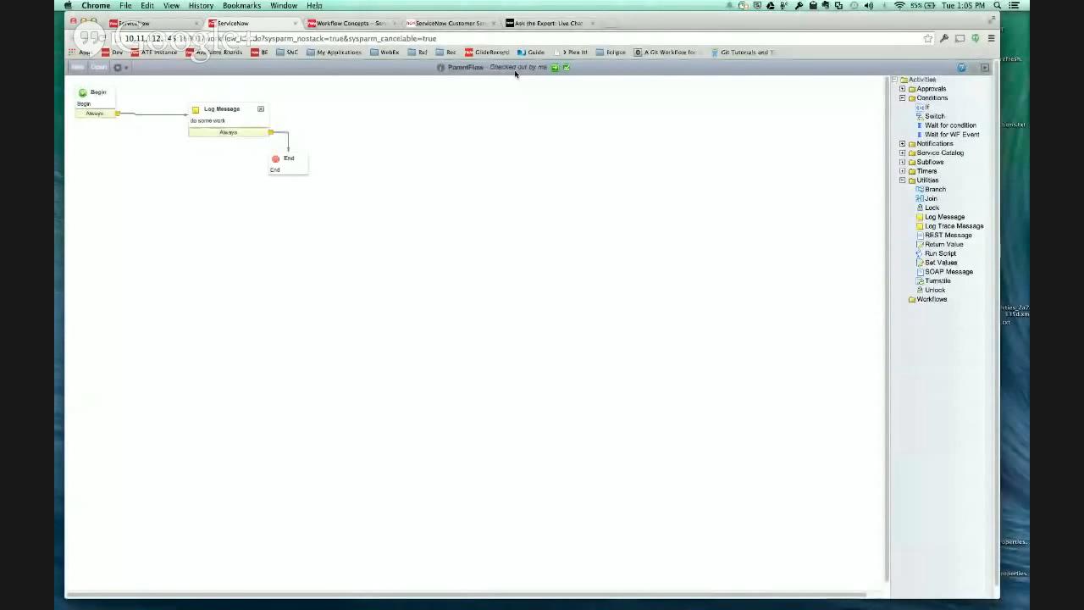
pyautogui.click(209, 109)
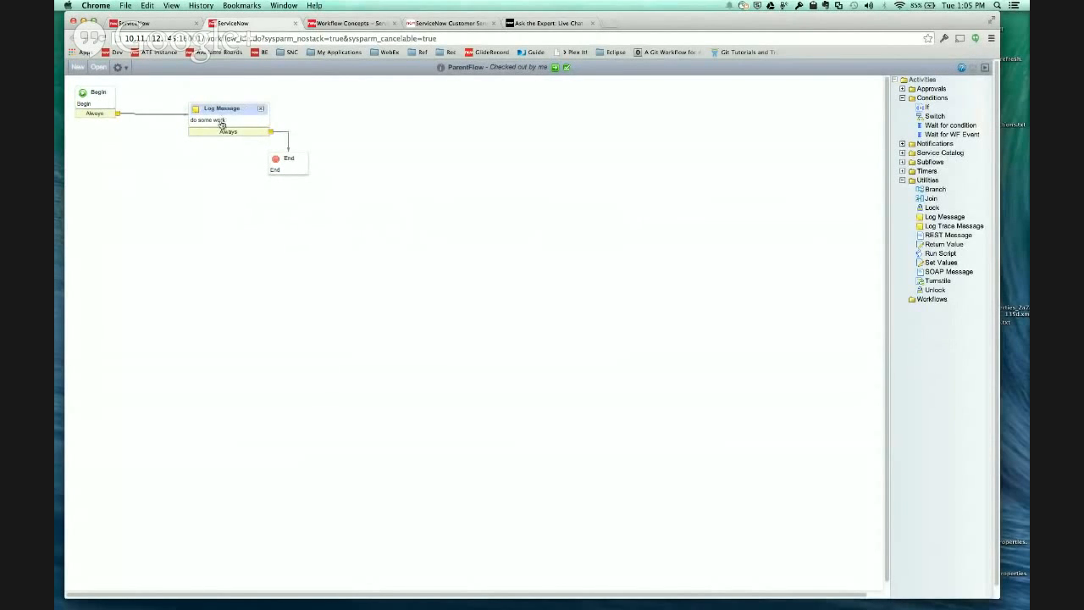
pyautogui.doubleClick(222, 120)
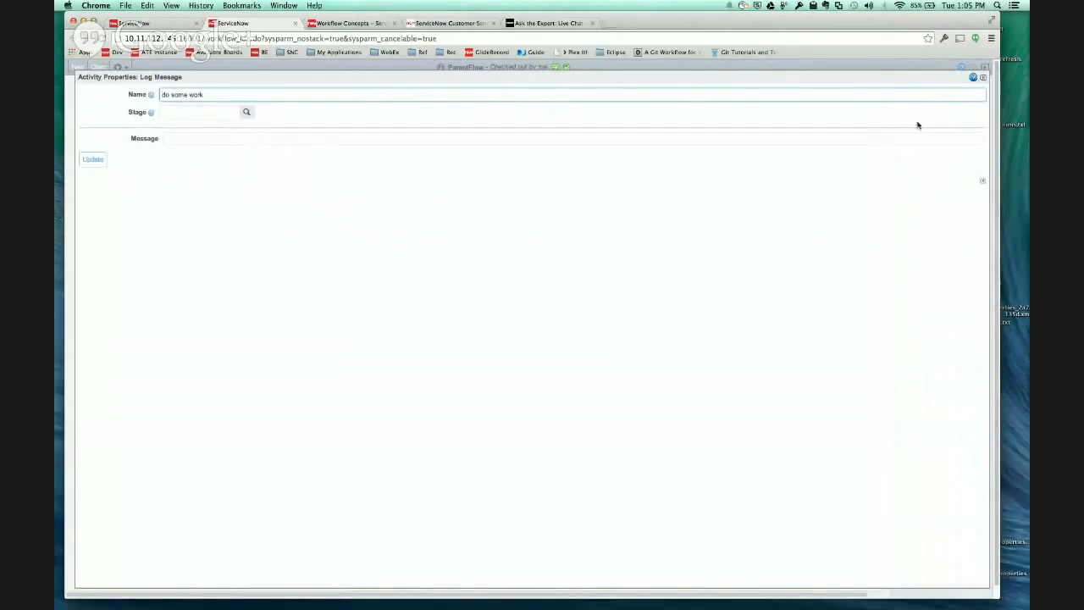
pyautogui.click(982, 77)
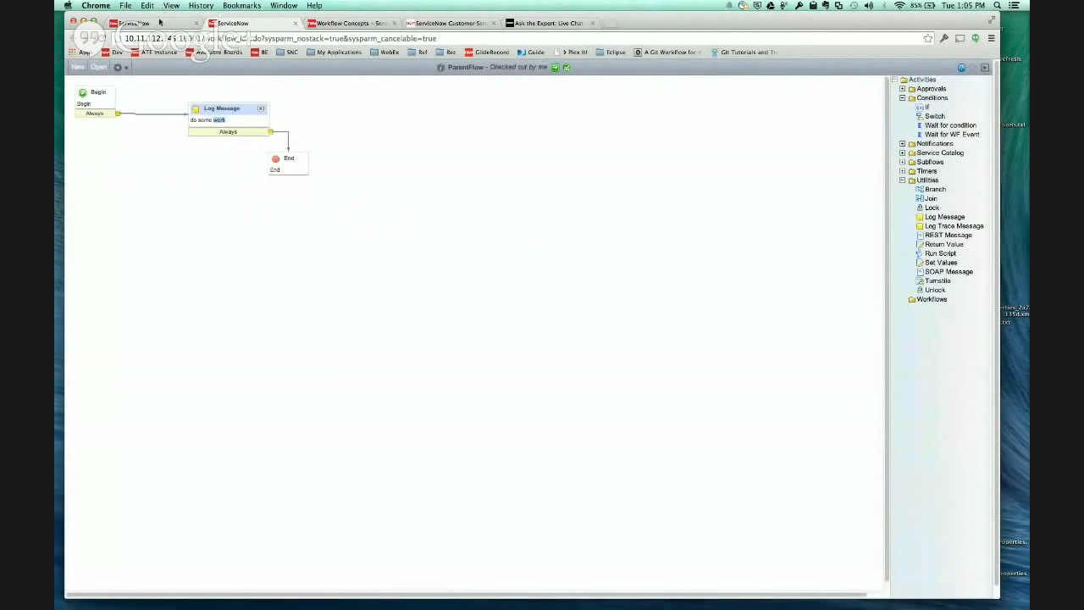
# - Refresh the Workflow Versions list to compare the published and checked-out ParentFlow versions
pyautogui.click(161, 23)
pyautogui.click(274, 130)
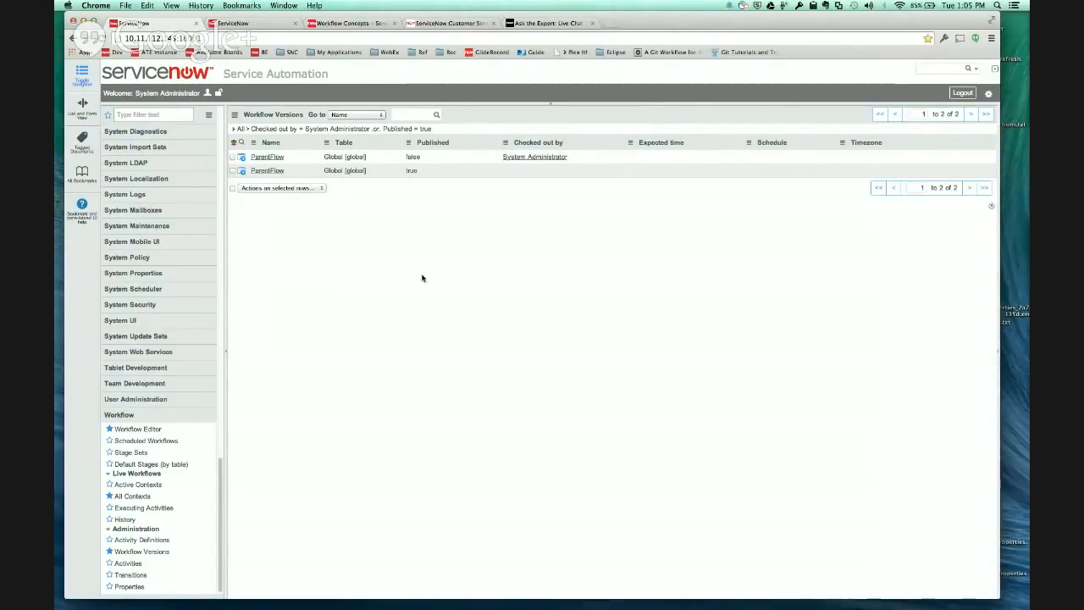
# - Validate the checked-out ParentFlow workflow in the editor, review the validation report and close it
pyautogui.click(245, 23)
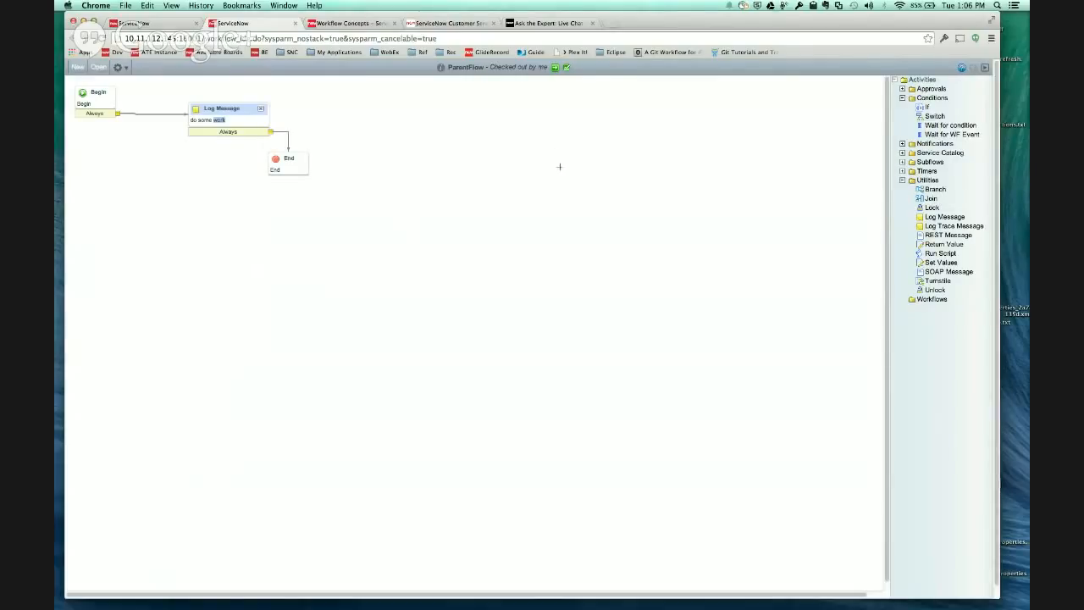
pyautogui.click(567, 67)
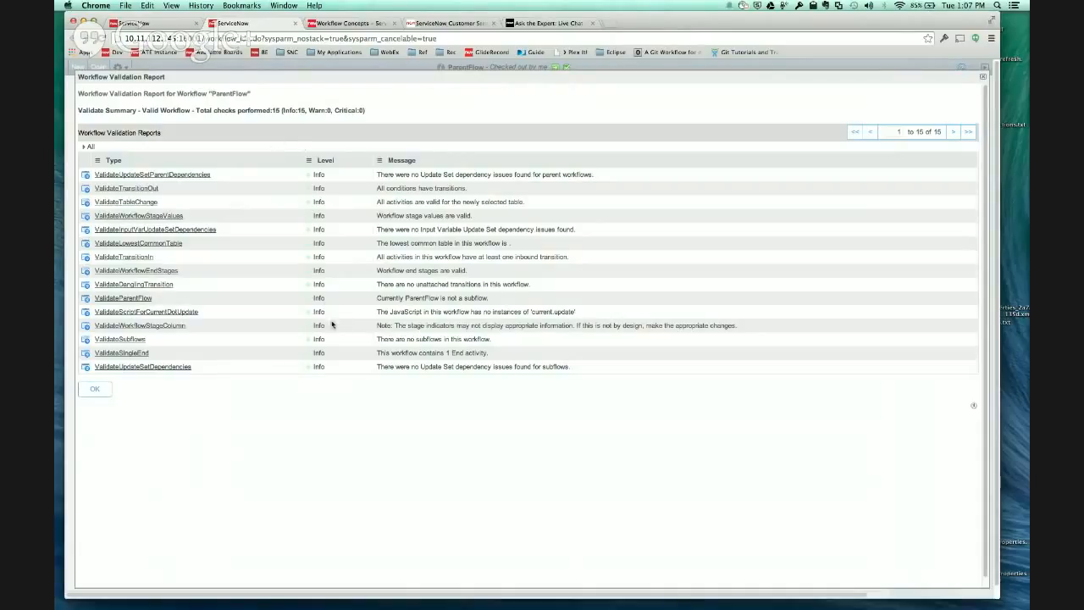
pyautogui.click(105, 394)
pyautogui.click(104, 397)
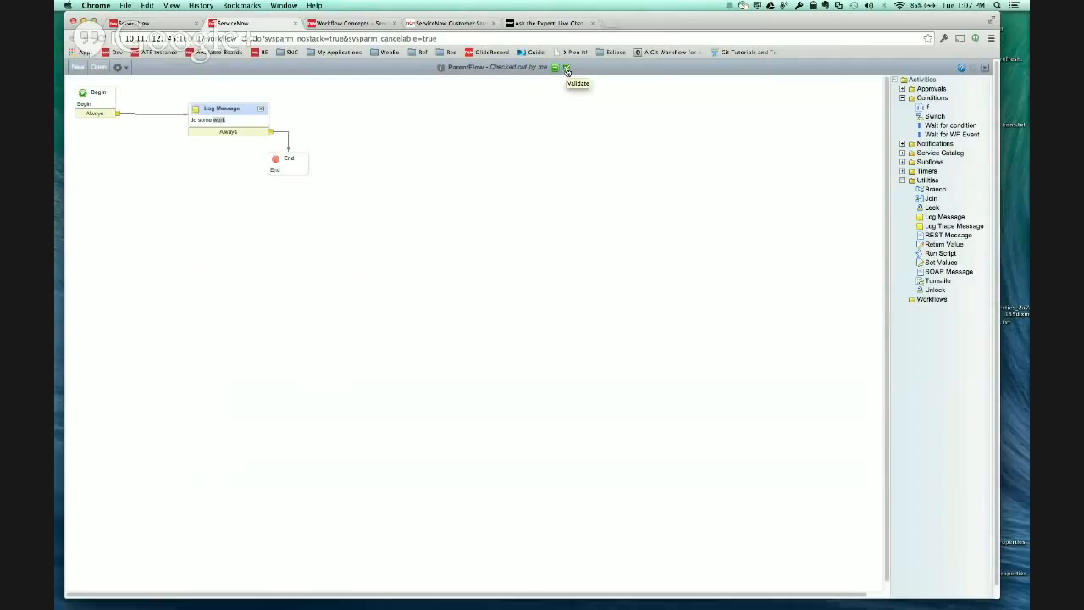
# - Publish the ParentFlow workflow and run validation on the published version
pyautogui.click(124, 68)
pyautogui.click(125, 69)
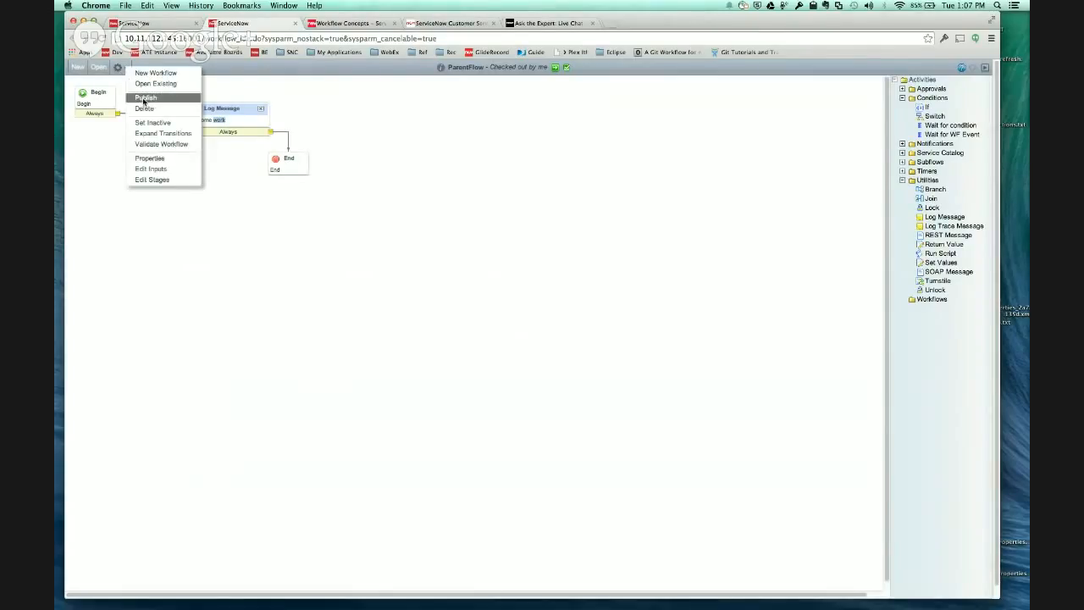
pyautogui.click(144, 98)
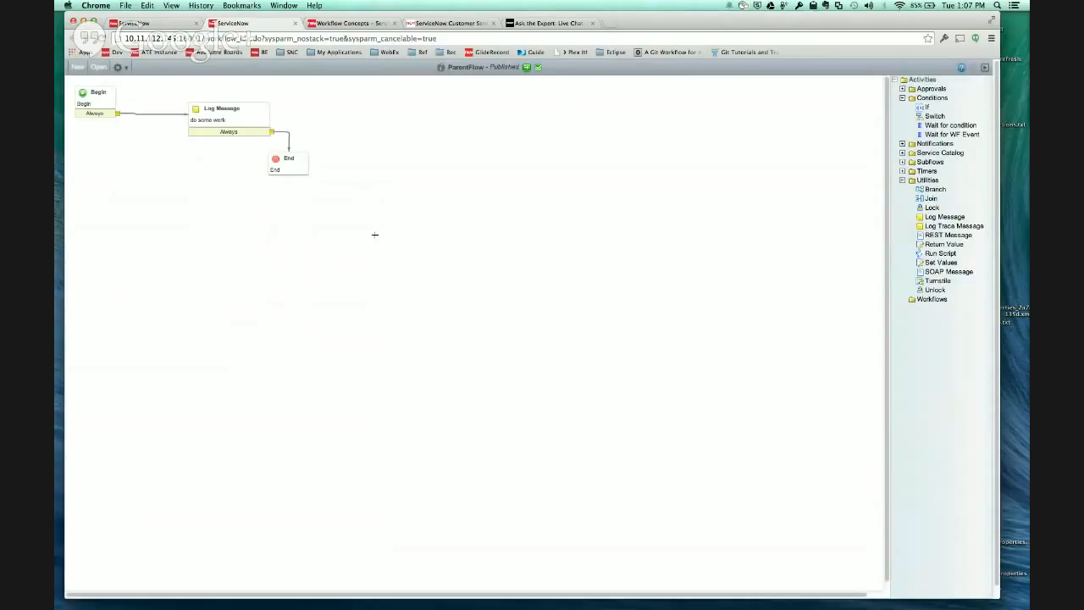
pyautogui.click(538, 67)
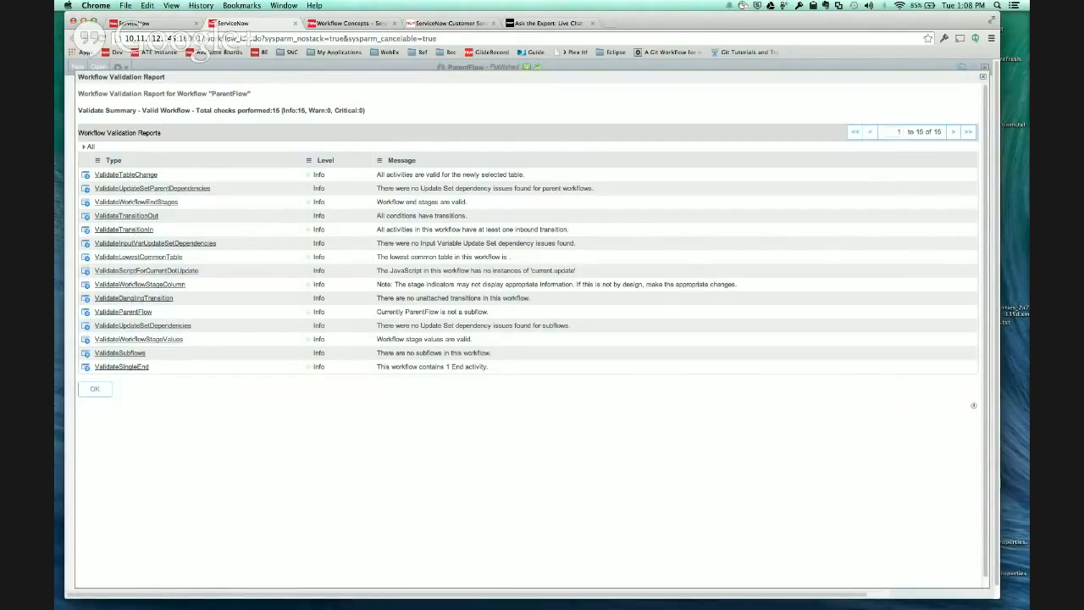
# - Switch to the Workflow Validators wiki page and open the ValidateUpdateSetParentDependencies article from its Update Sets group
pyautogui.press('super+Tab')
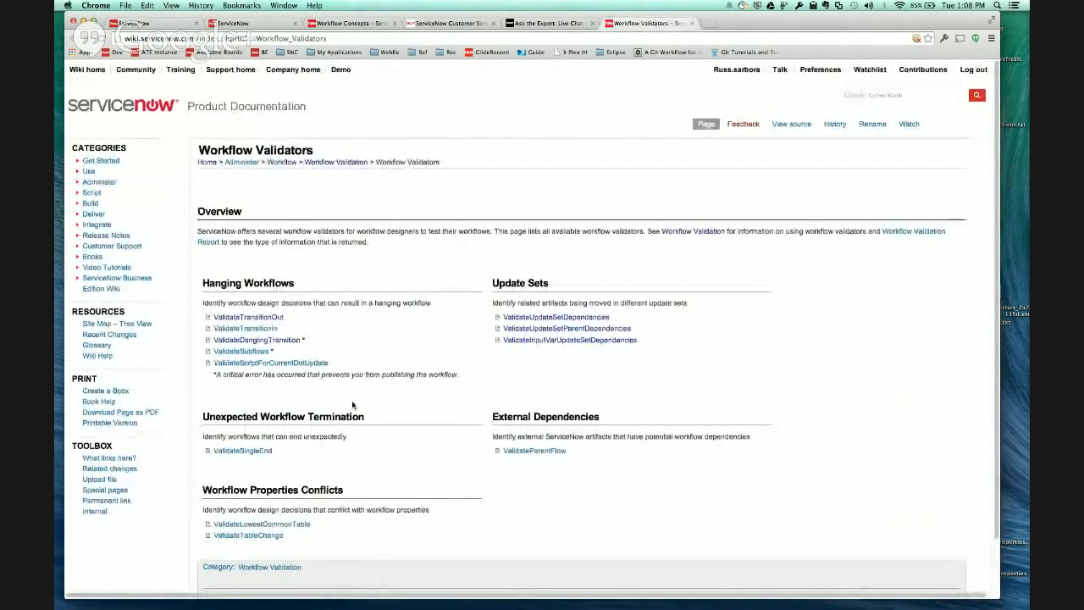
pyautogui.scroll(-1, 271, 365)
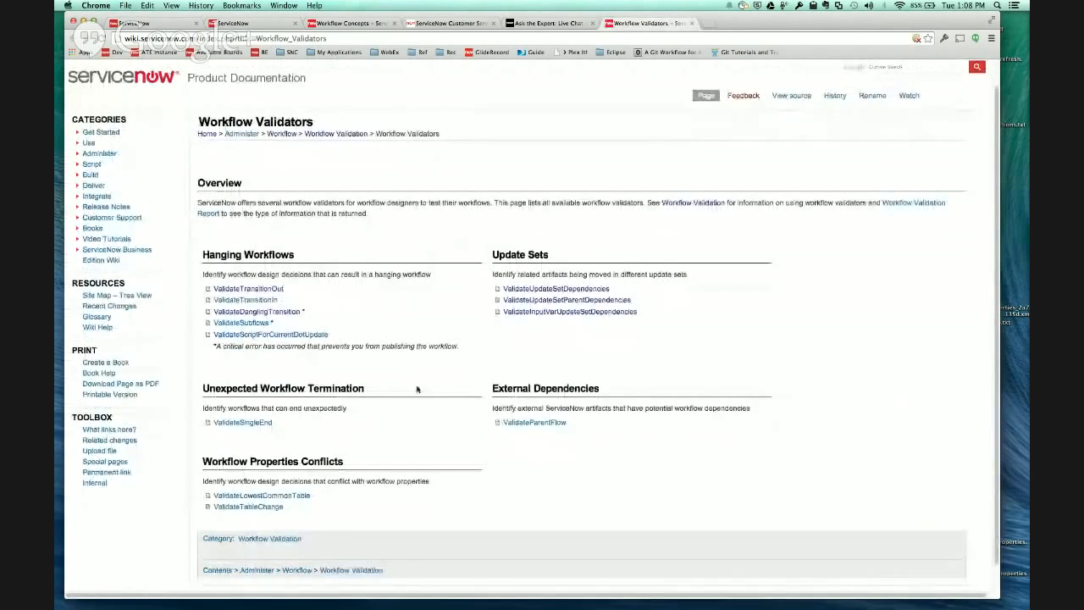
pyautogui.click(574, 301)
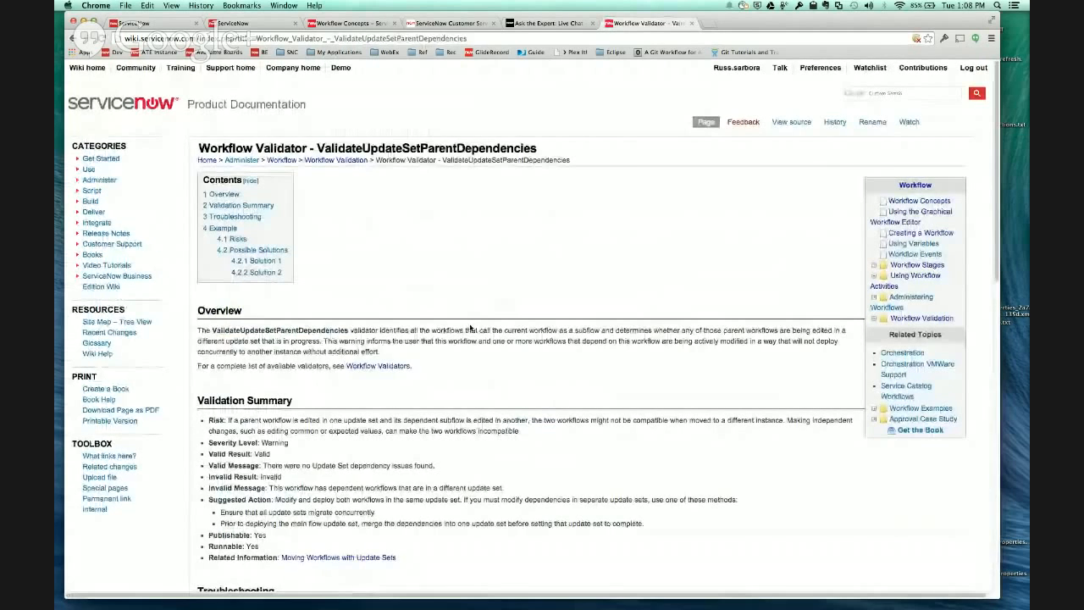
# - Examine the ValidateUpdateSetParentDependencies article, covering its overview, validation summary, troubleshooting, two-user example, risks and possible solutions
pyautogui.scroll(-3, 470, 329)
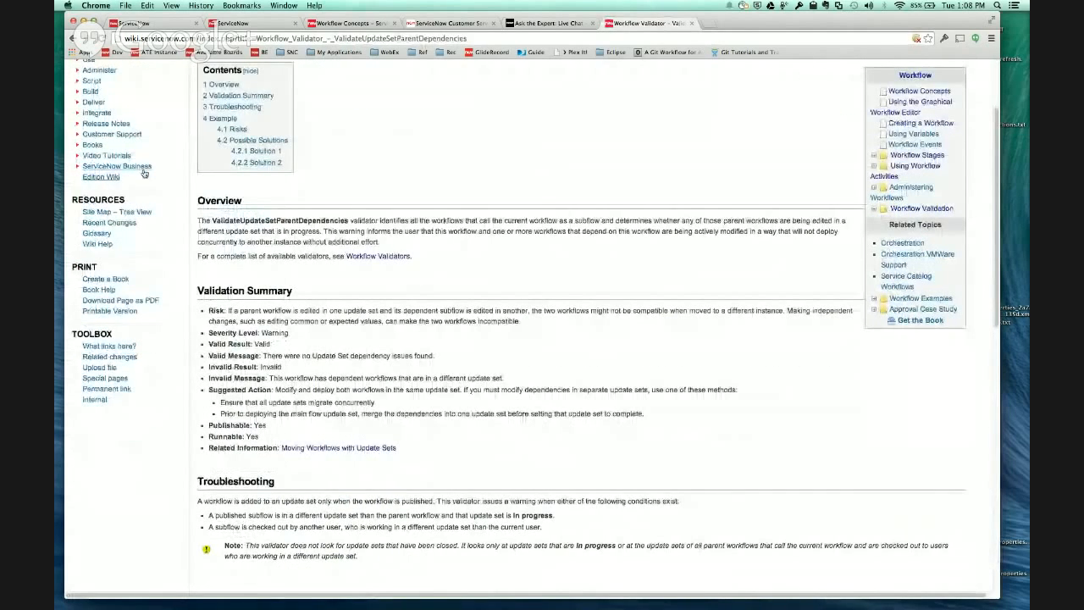
pyautogui.scroll(3, 442, 181)
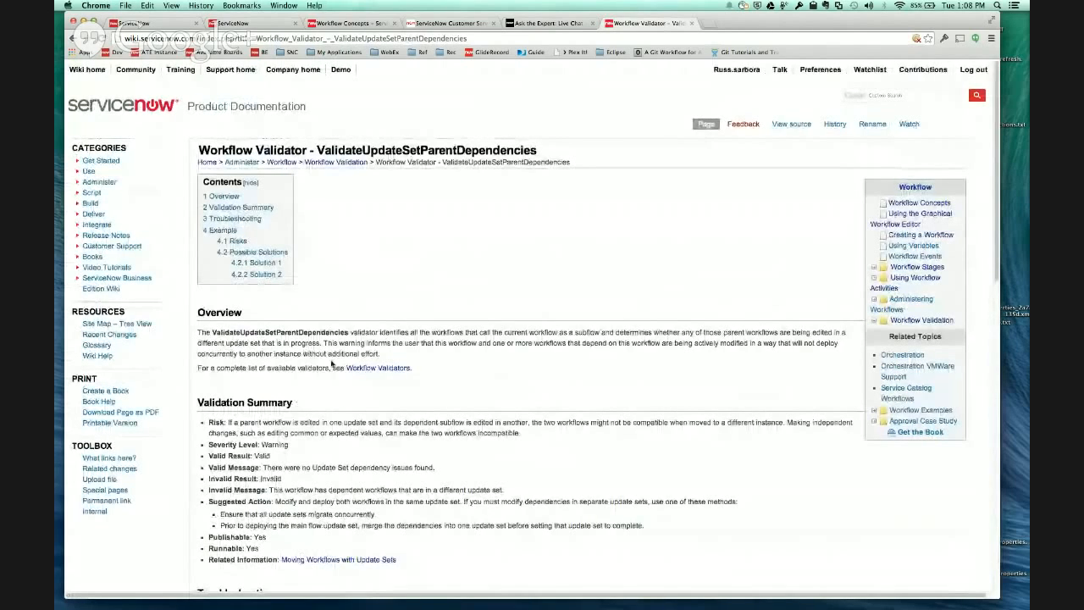
pyautogui.scroll(-1, 321, 427)
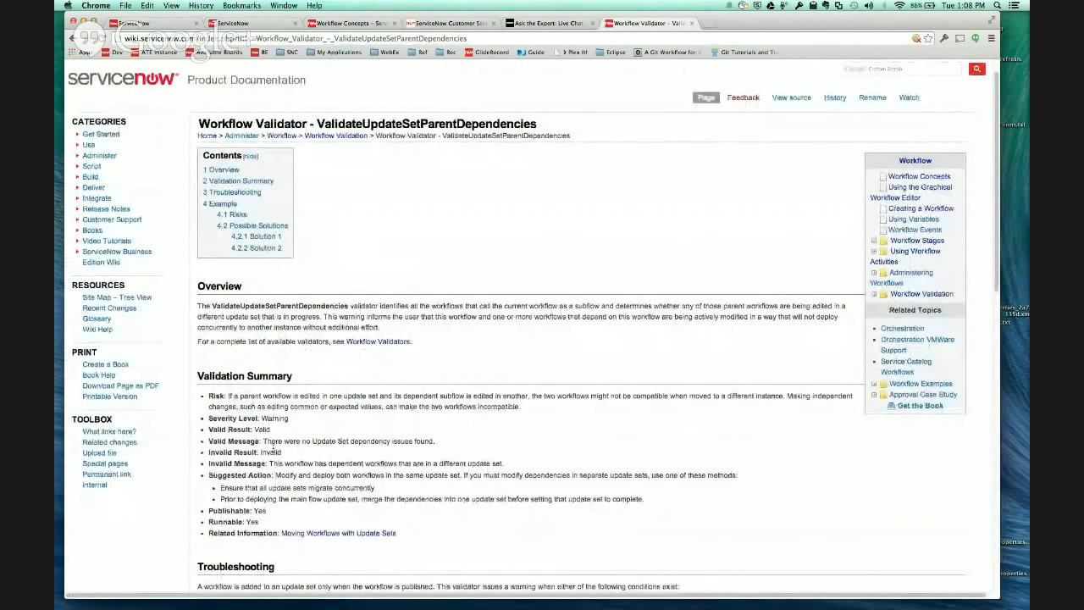
pyautogui.scroll(-5, 252, 476)
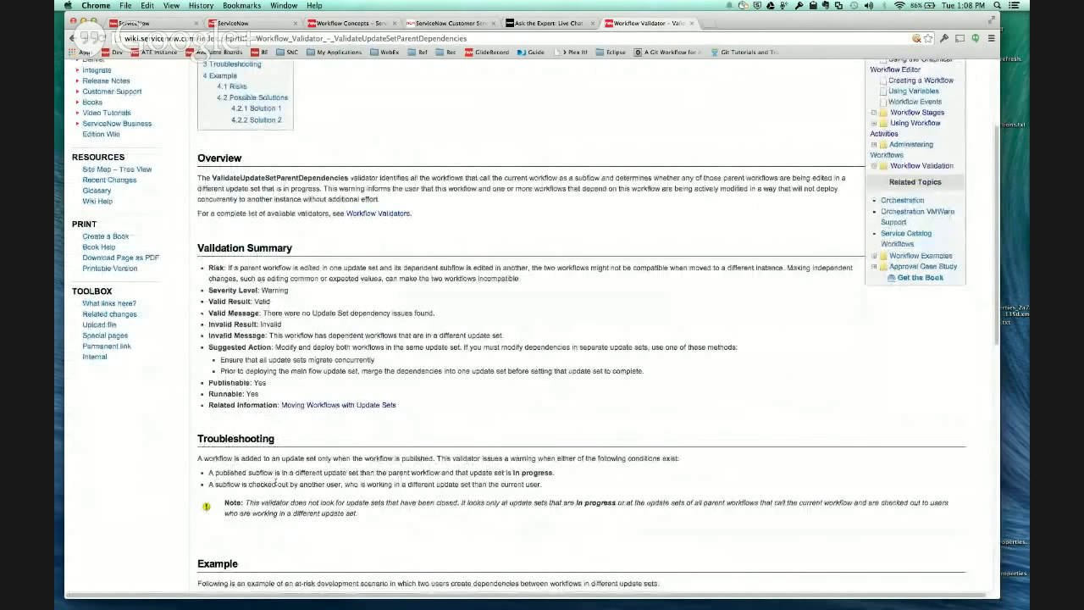
pyautogui.scroll(-1, 275, 482)
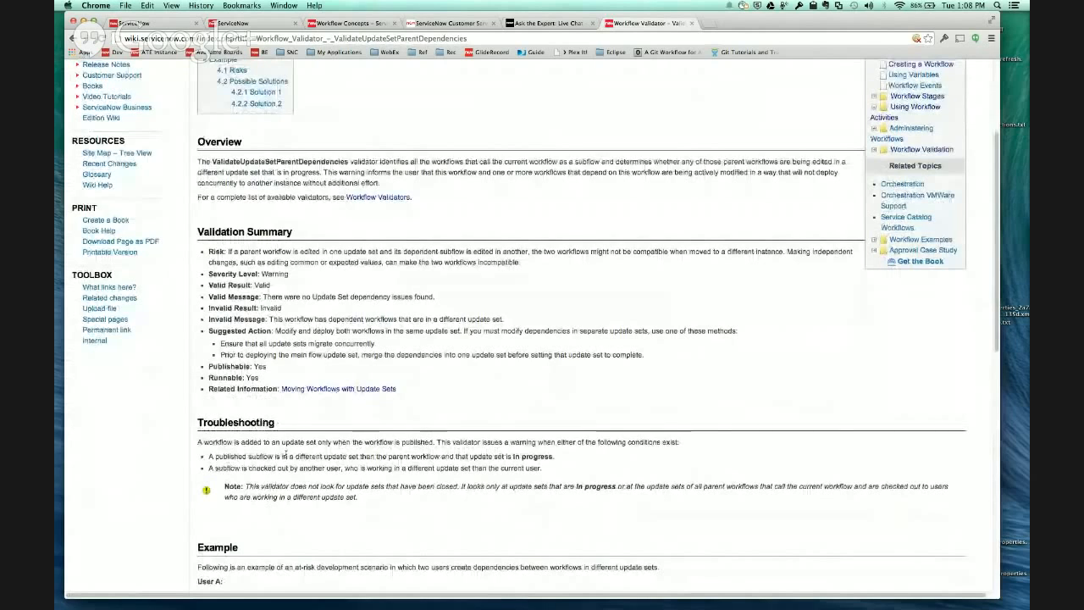
pyautogui.scroll(-1, 275, 469)
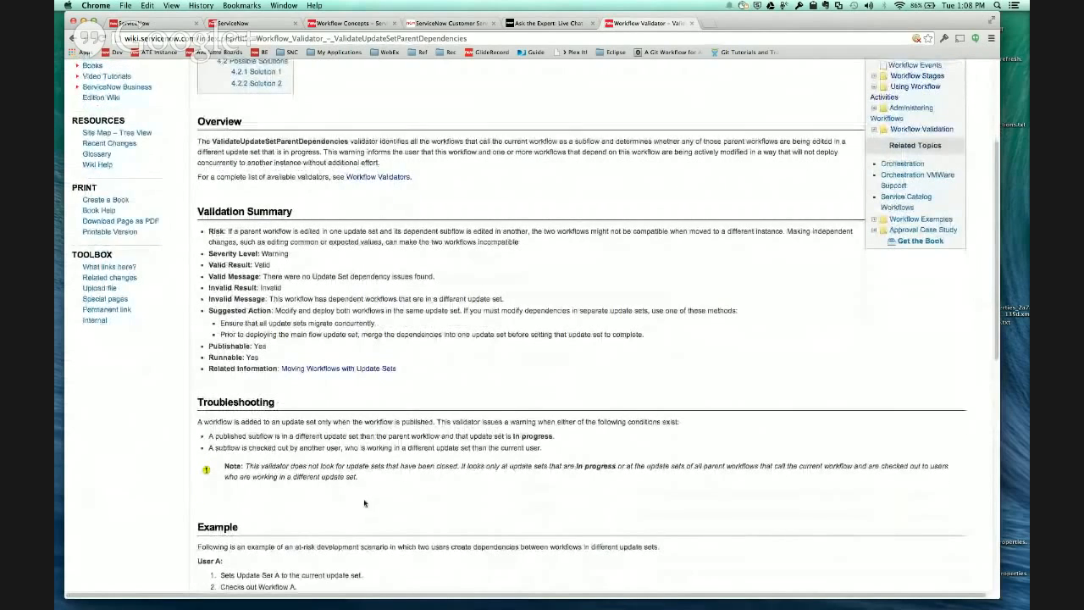
pyautogui.scroll(-5, 364, 503)
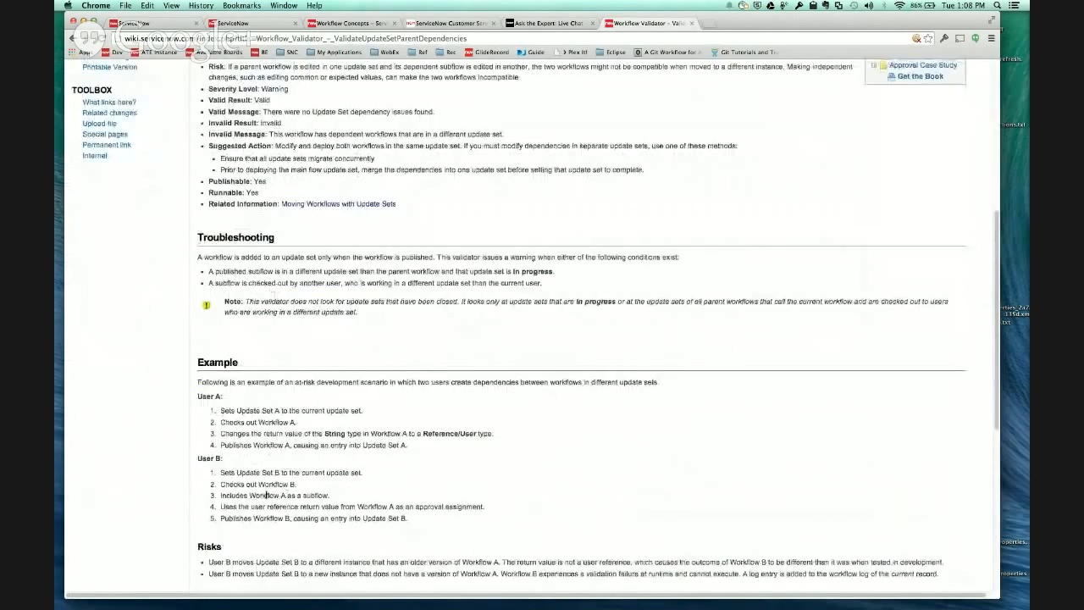
pyautogui.scroll(-3, 254, 424)
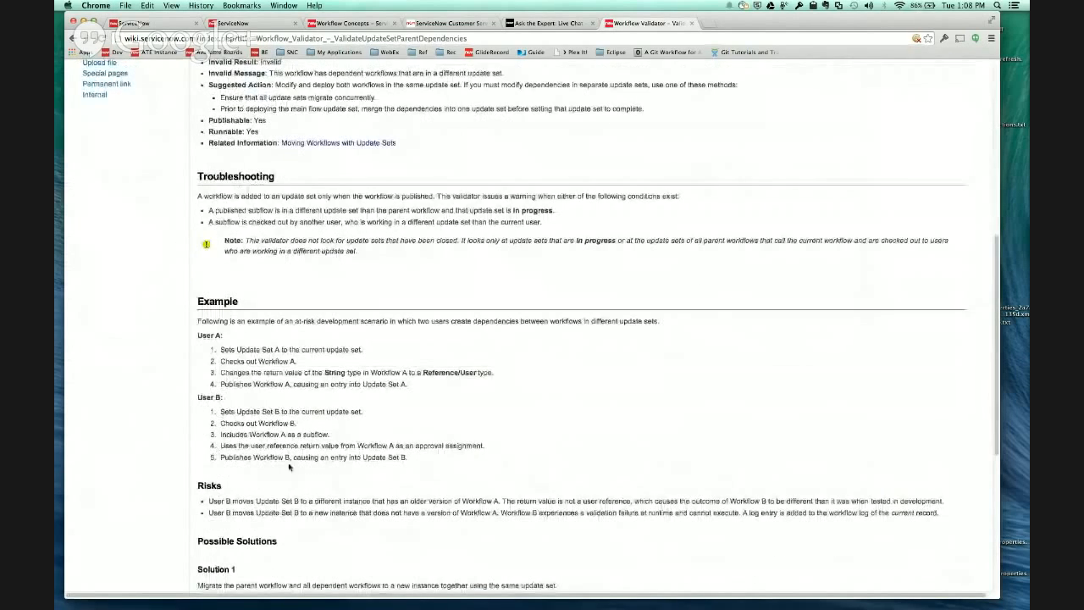
pyautogui.scroll(-1, 325, 479)
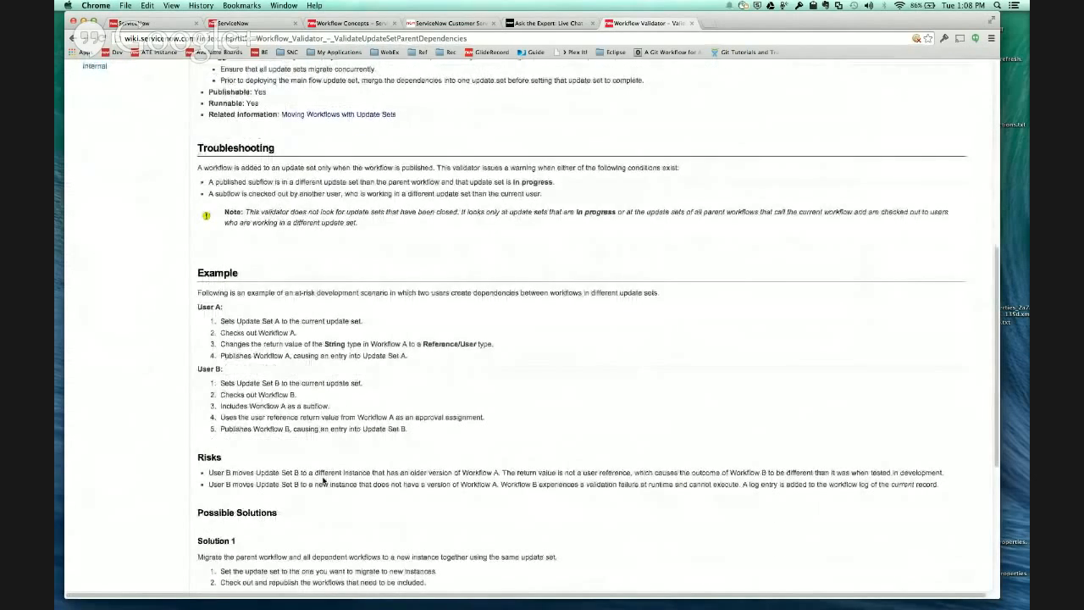
pyautogui.scroll(15, 324, 478)
pyautogui.scroll(-1, 325, 479)
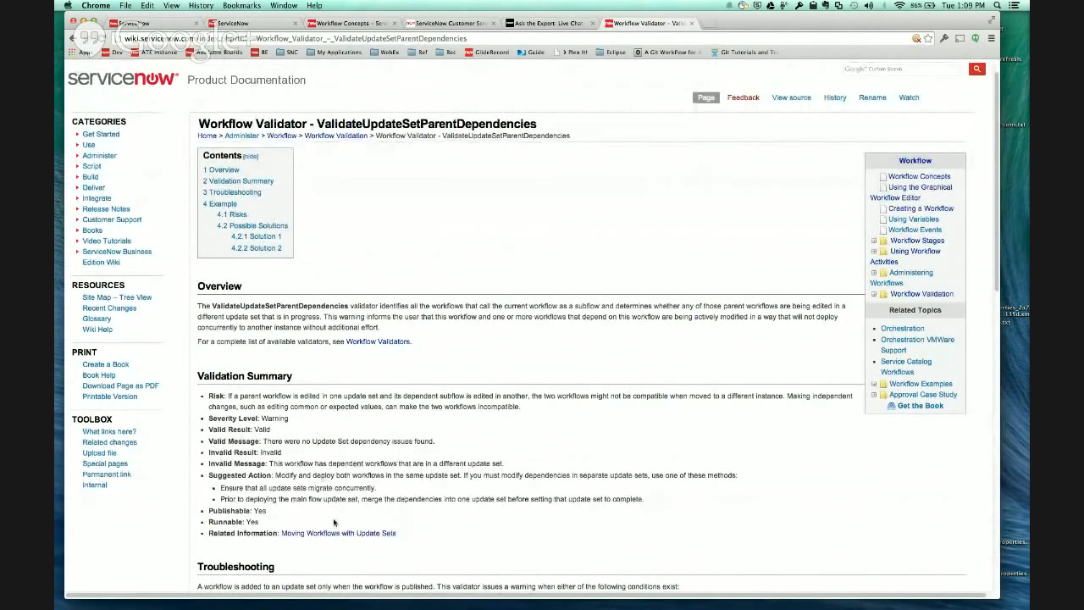
pyautogui.scroll(-15, 333, 518)
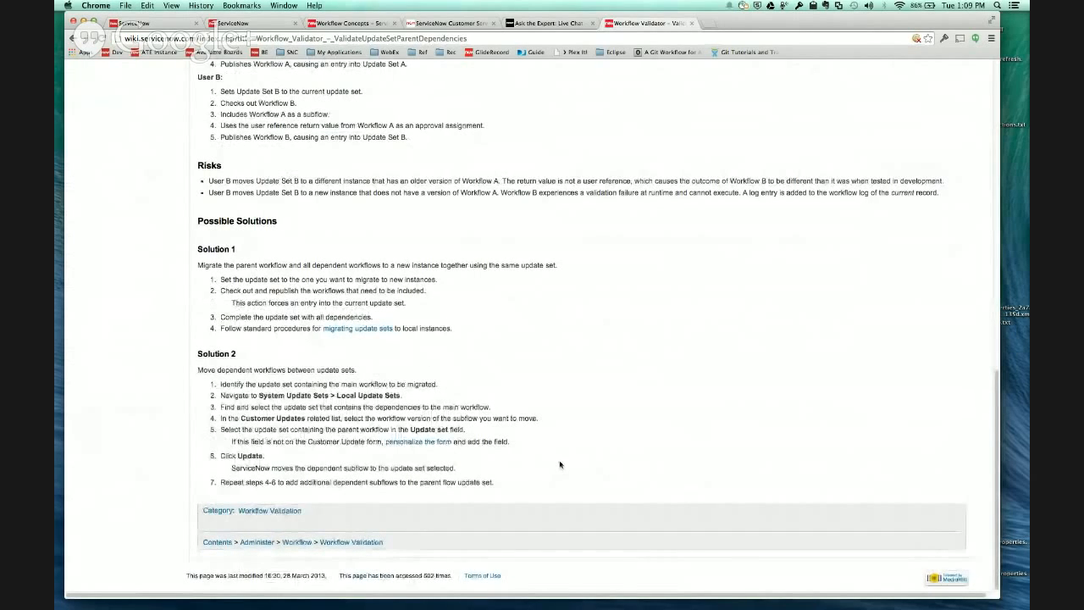
pyautogui.scroll(15, 561, 463)
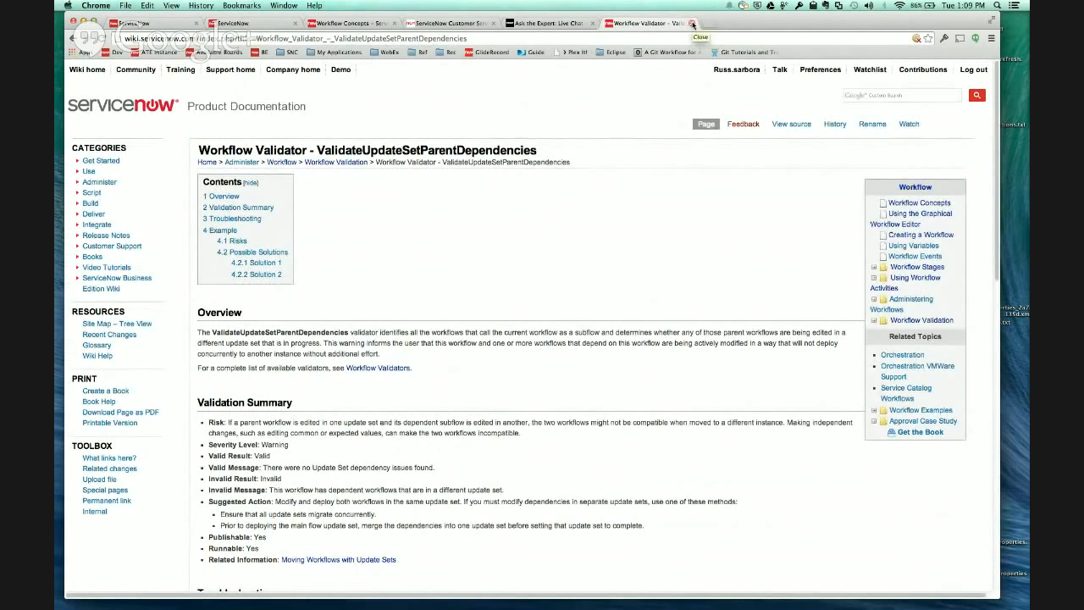
# - Return to the ParentFlow workflow, close its validation report and close the Workflow Validator documentation page
pyautogui.click(263, 23)
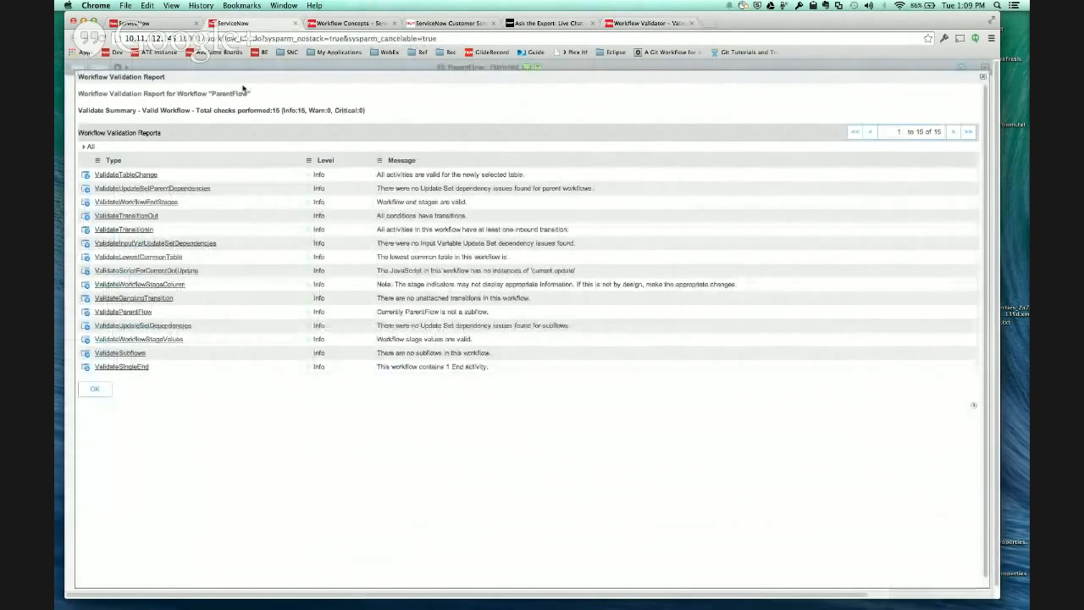
pyautogui.click(982, 77)
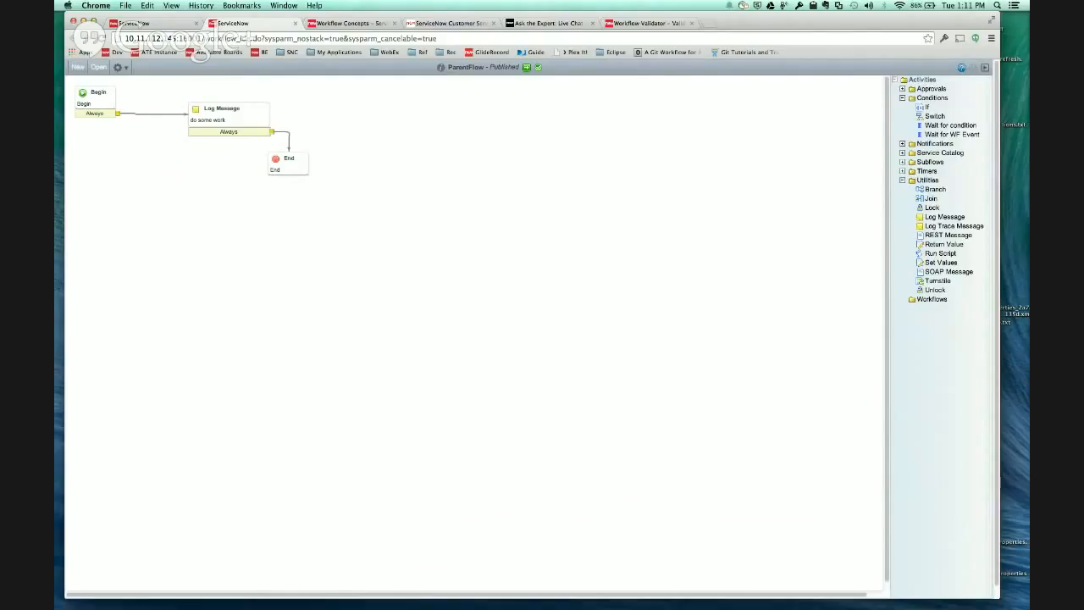
pyautogui.press('super+Tab')
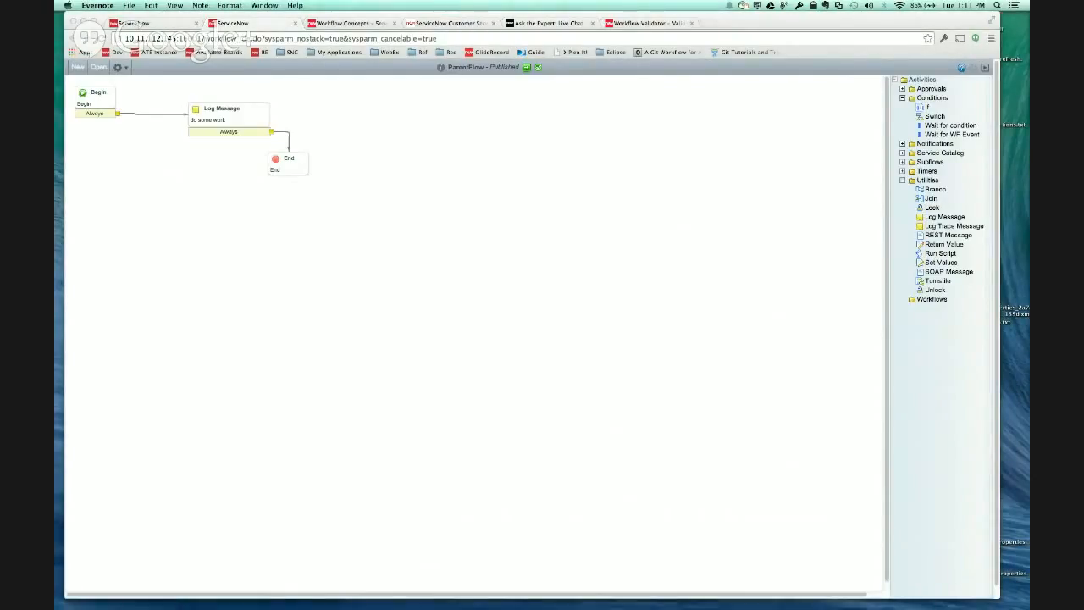
pyautogui.click(691, 23)
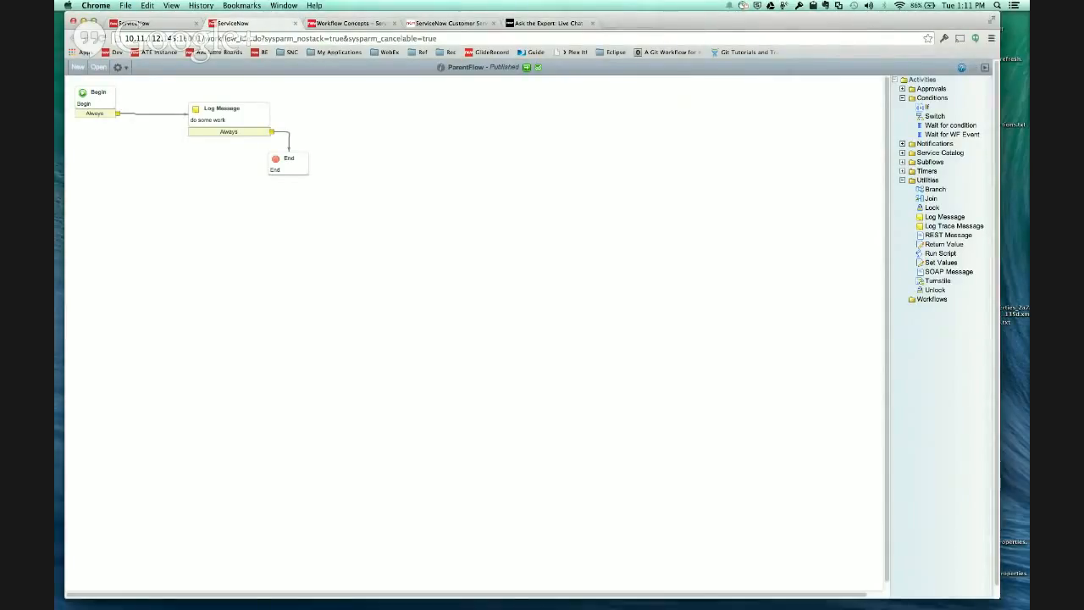
# - Bring up the Moving Workflows with Update Sets documentation and review its overview and workflow migration use cases
pyautogui.press('super+Tab')
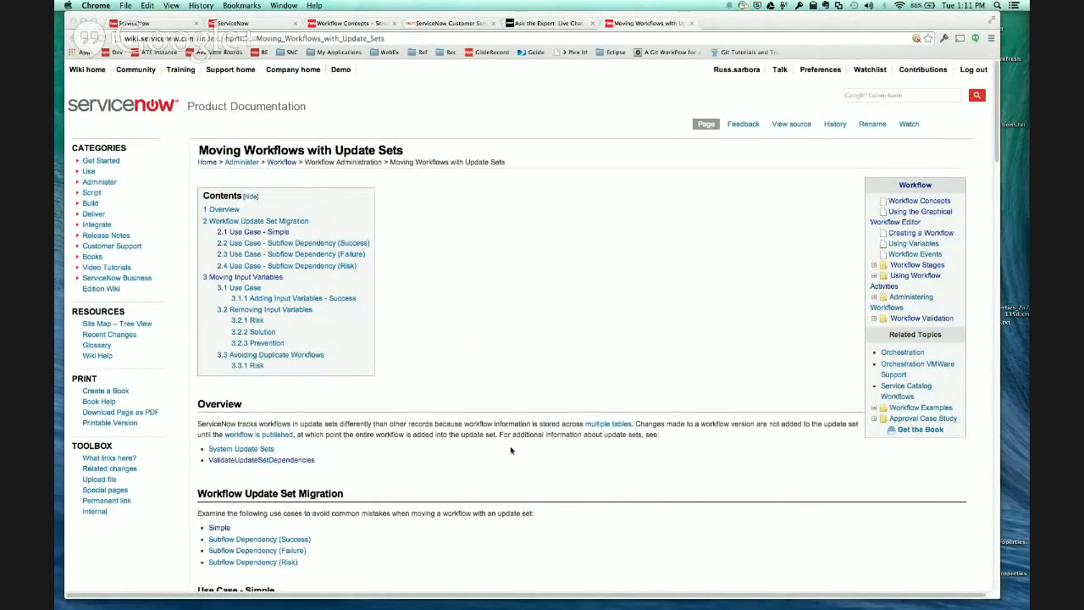
pyautogui.scroll(-5, 511, 450)
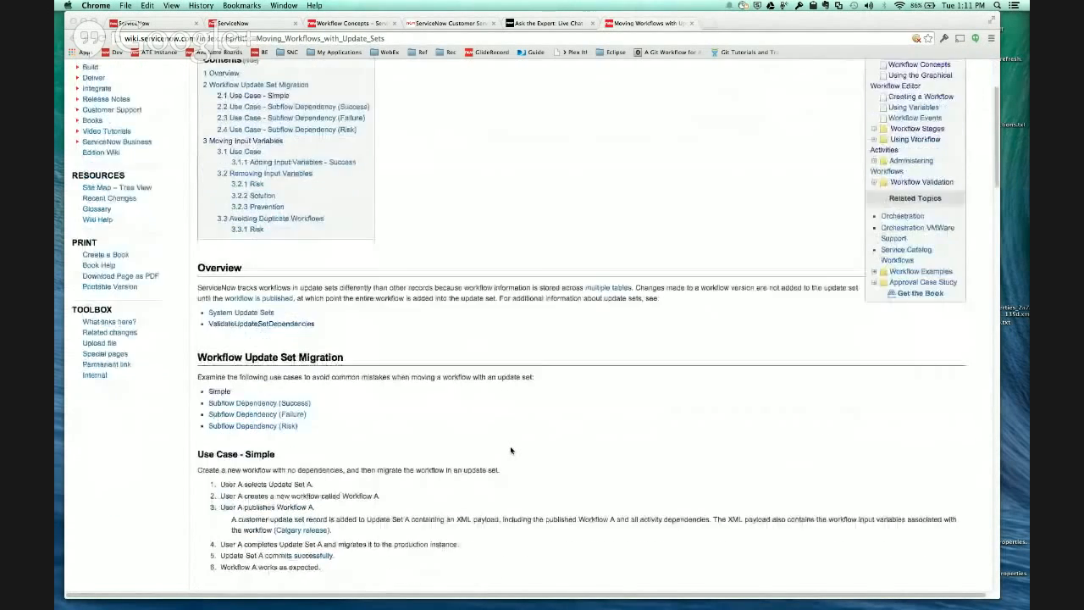
pyautogui.scroll(-8, 511, 451)
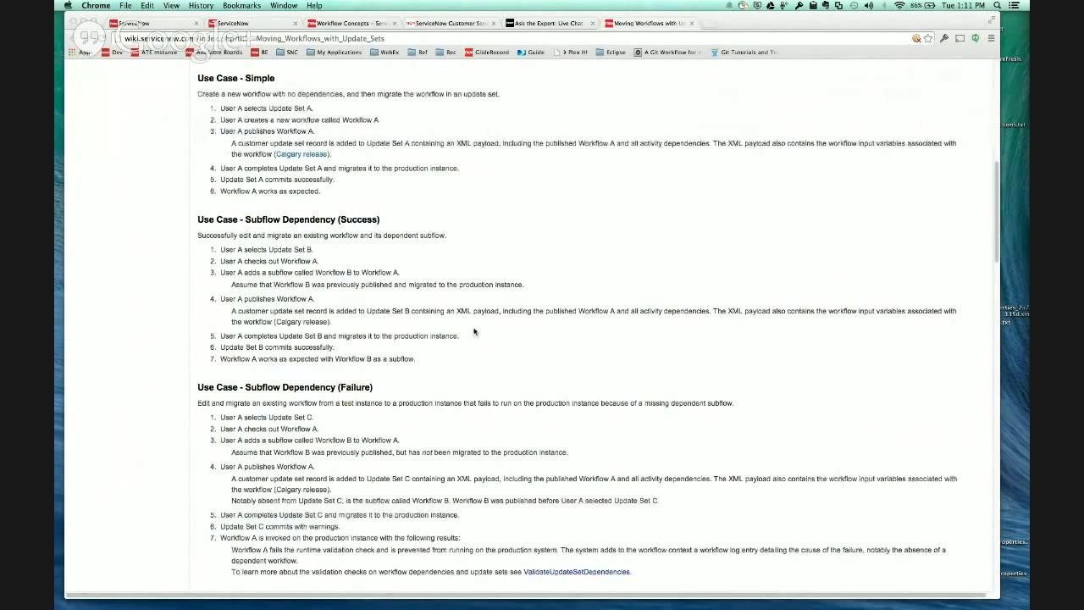
pyautogui.scroll(5, 475, 334)
pyautogui.scroll(-2, 472, 354)
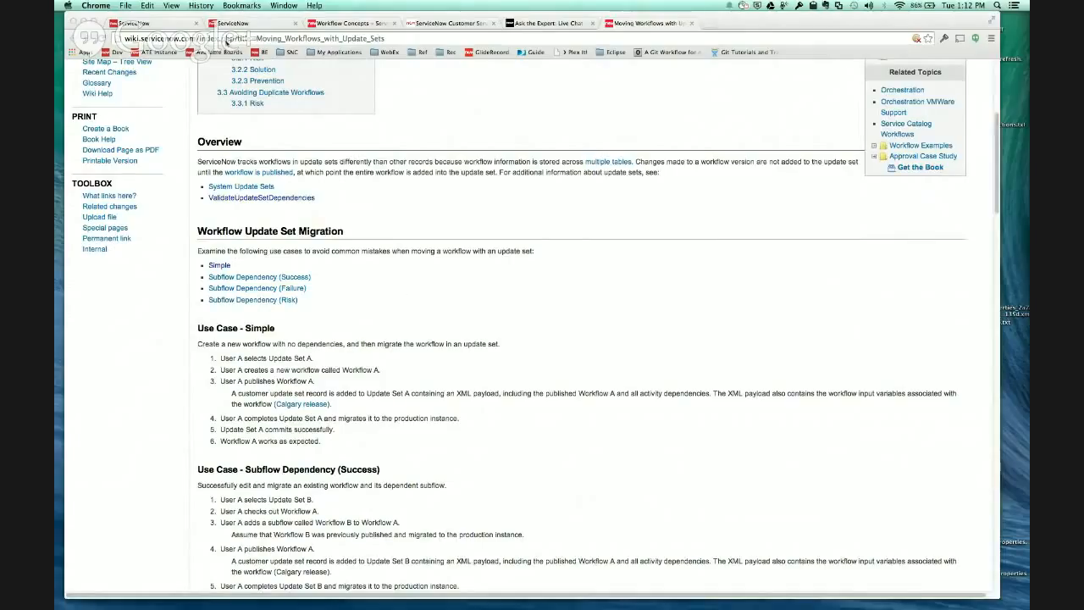
# - Go back to the ServiceNow instance and open the record of the currently selected update set, ParentSet
pyautogui.click(146, 24)
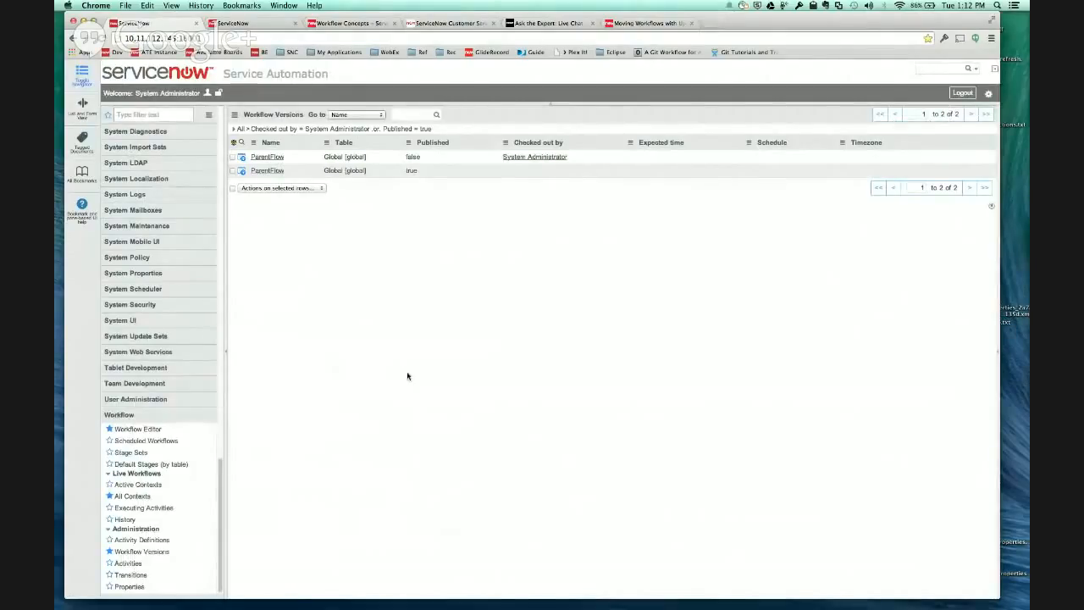
pyautogui.click(989, 93)
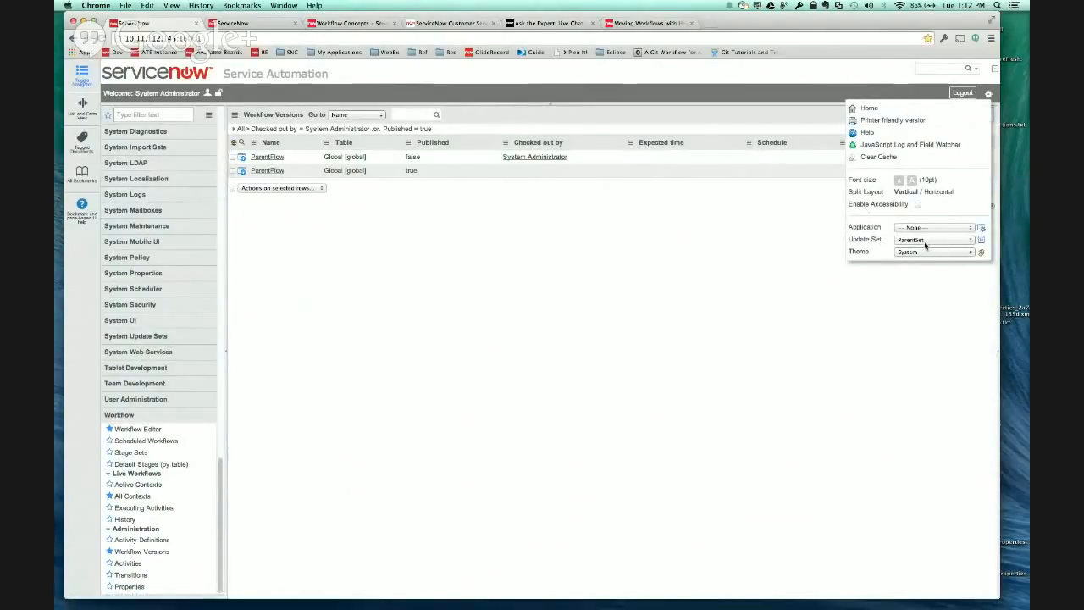
pyautogui.click(982, 240)
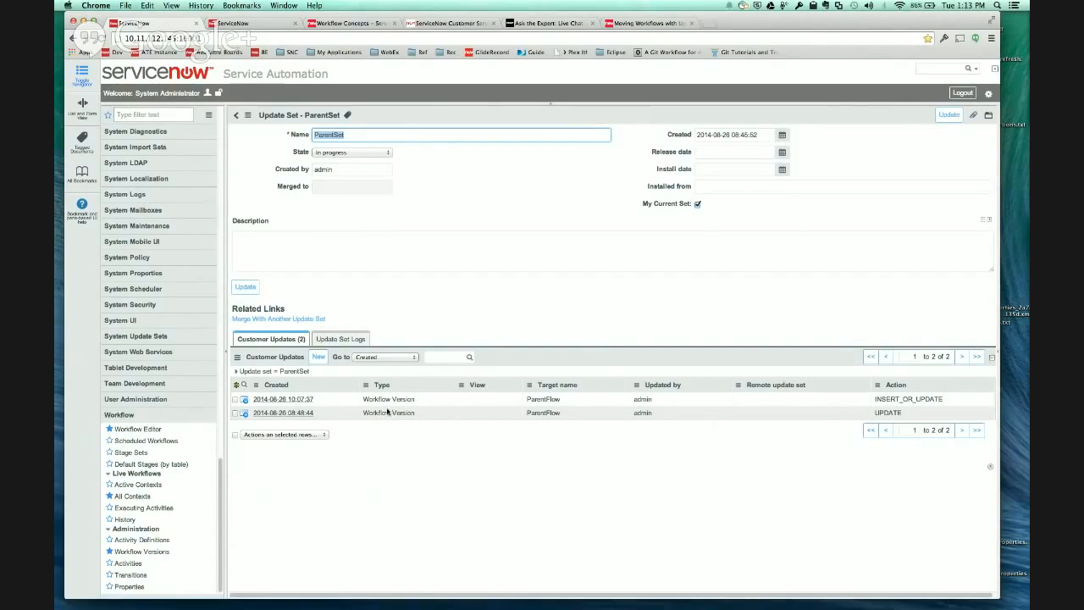
pyautogui.click(269, 414)
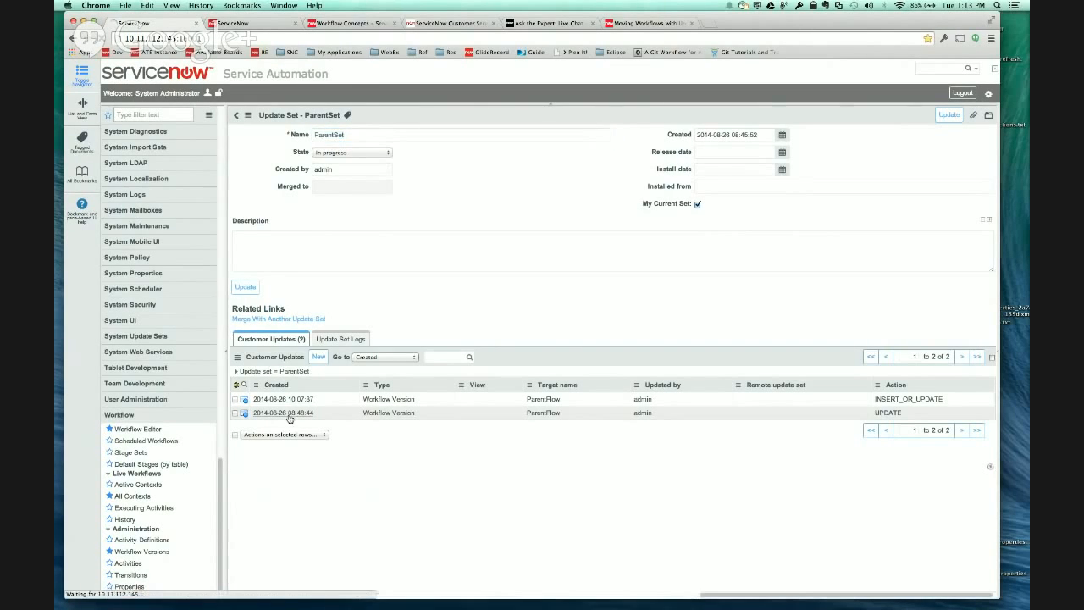
pyautogui.click(268, 221)
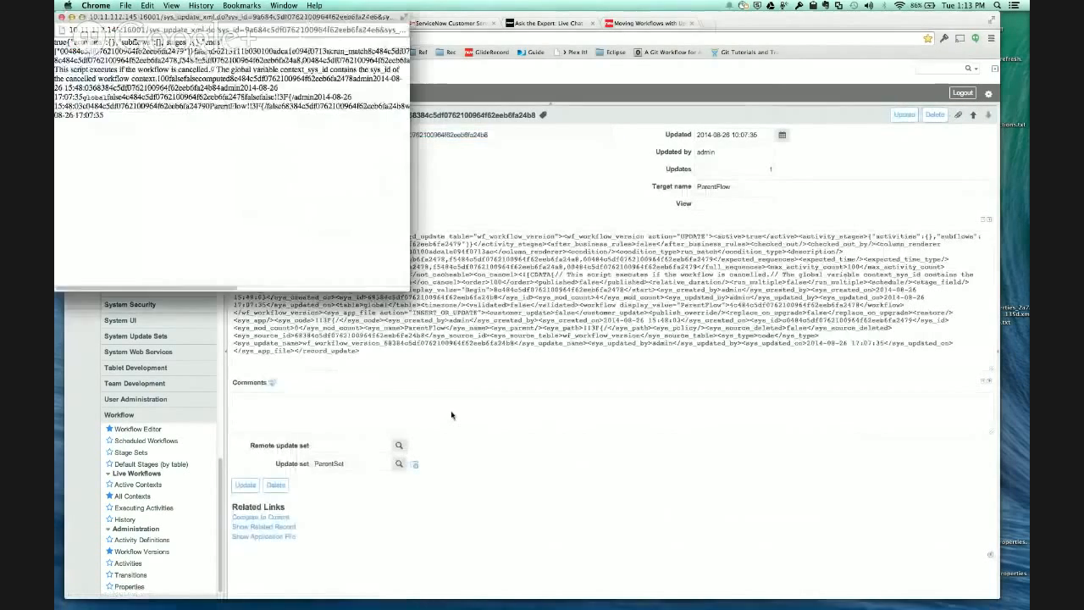
pyautogui.moveTo(247, 17); pyautogui.dragTo(502, 100)
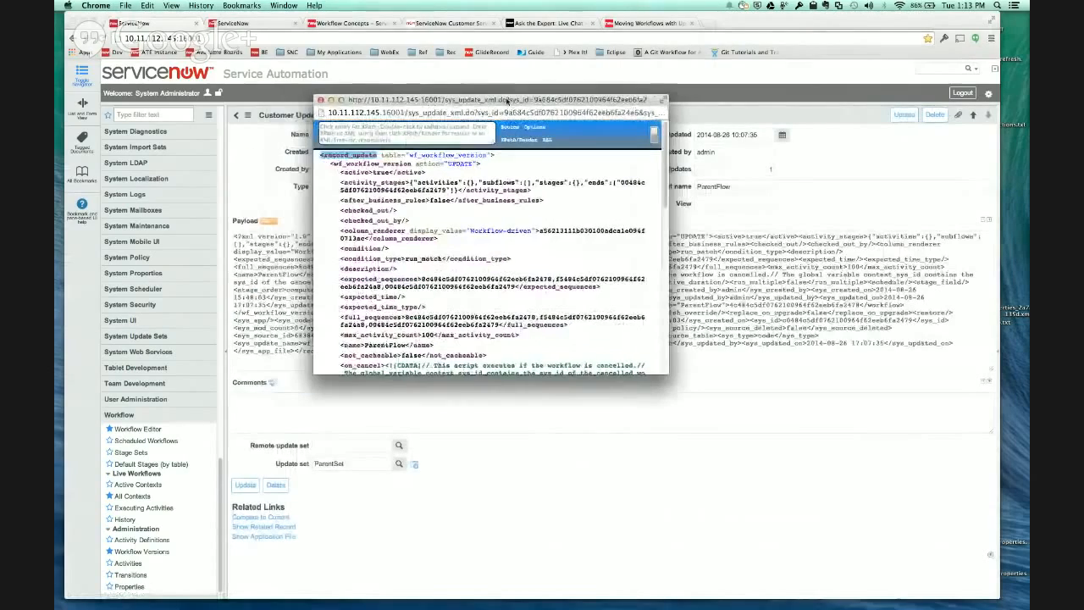
pyautogui.scroll(-10, 549, 255)
pyautogui.scroll(-3, 549, 255)
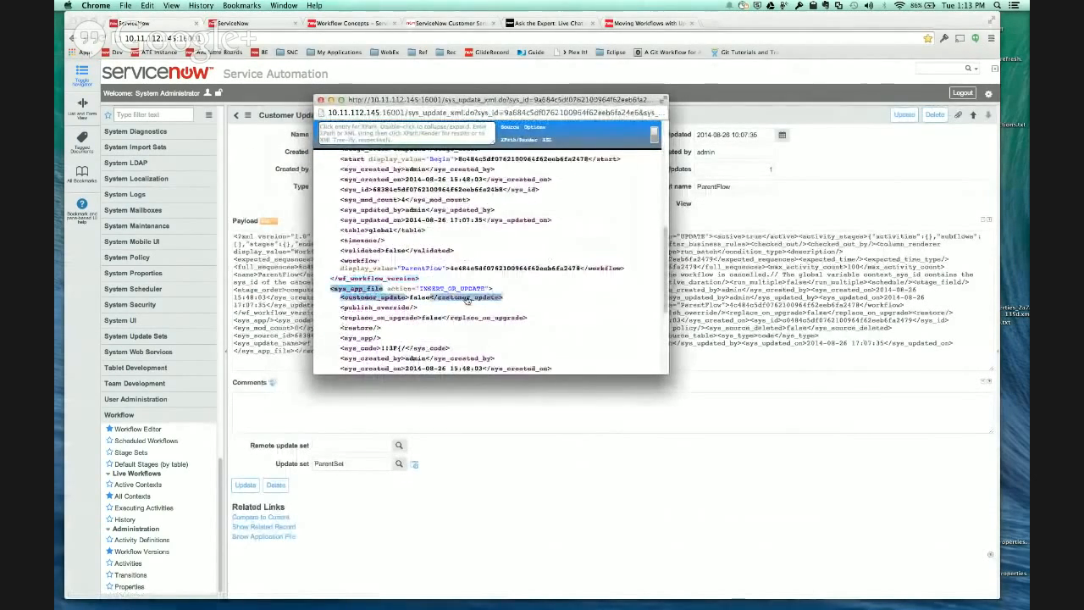
pyautogui.click(497, 296)
pyautogui.scroll(8, 482, 289)
pyautogui.scroll(1, 482, 289)
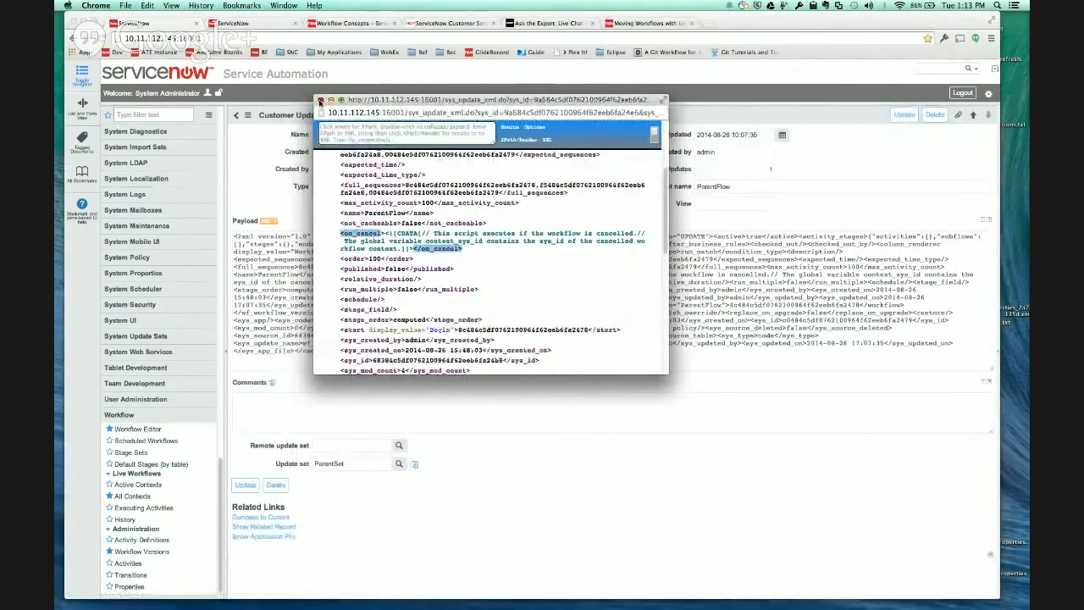
pyautogui.click(321, 101)
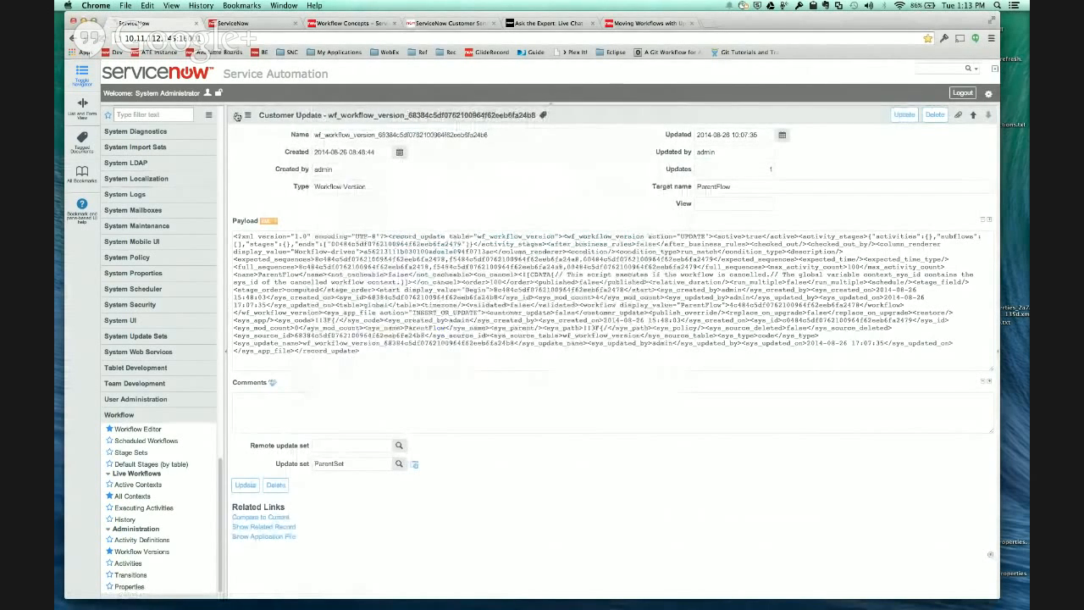
pyautogui.click(238, 116)
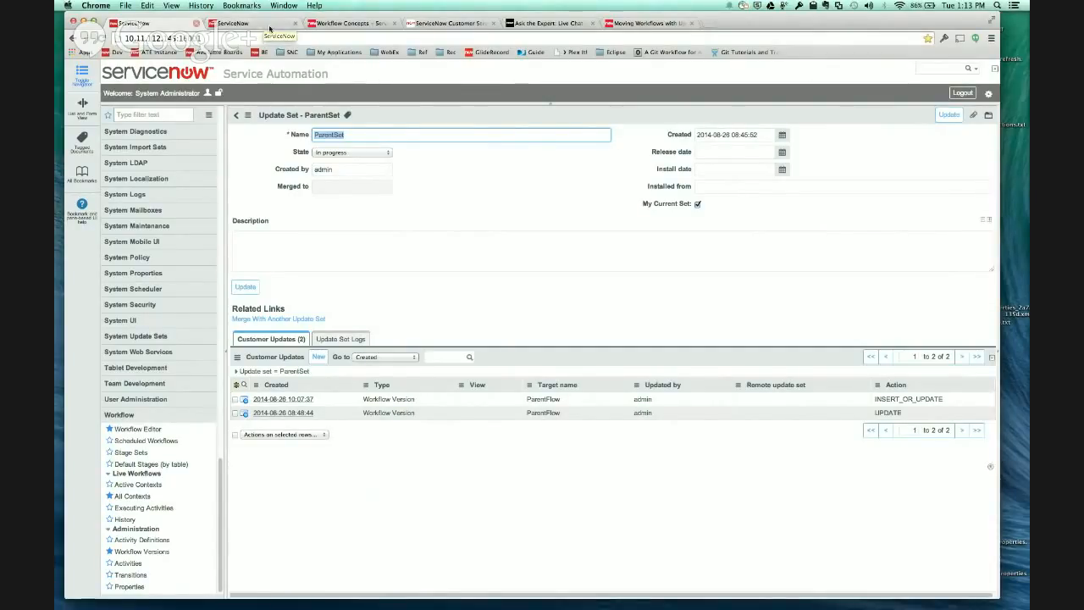
# - Return to the Moving Workflows with Update Sets documentation and review the simple and subflow dependency use cases
pyautogui.click(648, 22)
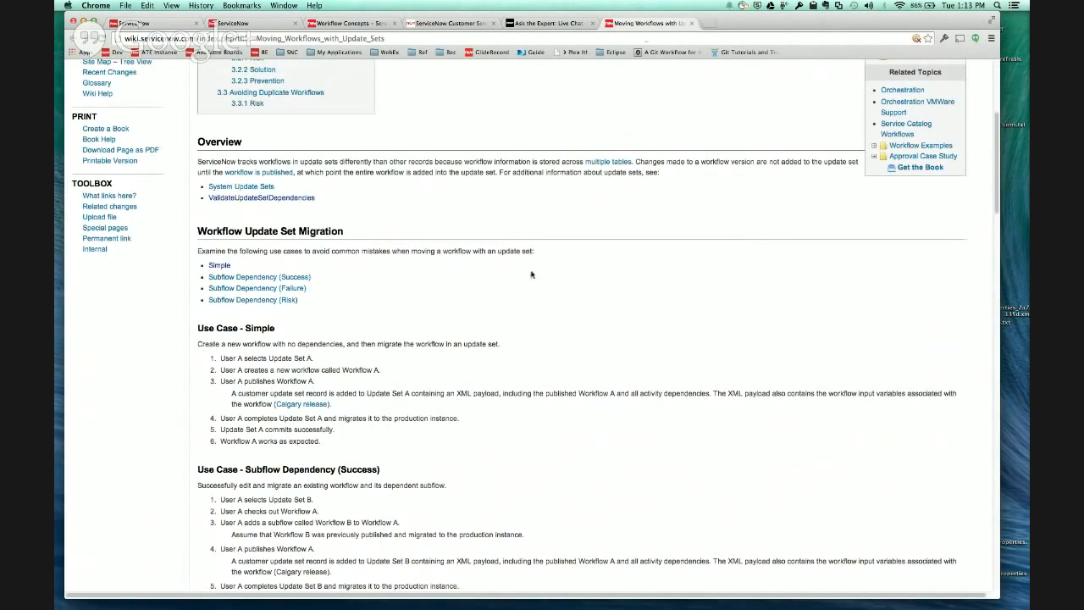
pyautogui.scroll(-4, 298, 211)
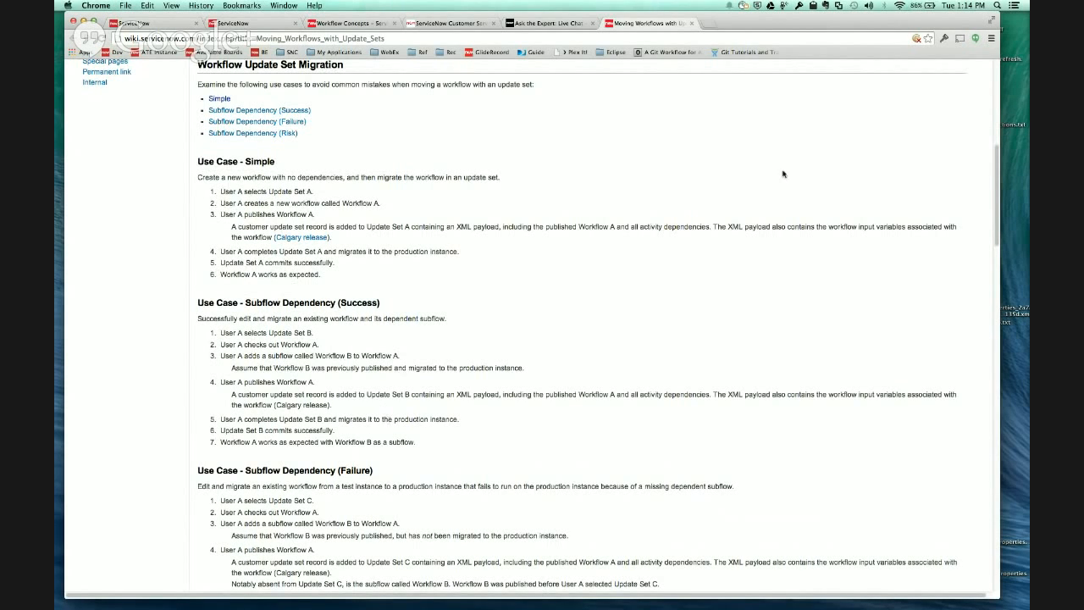
pyautogui.moveTo(841, 22); pyautogui.dragTo(855, 24)
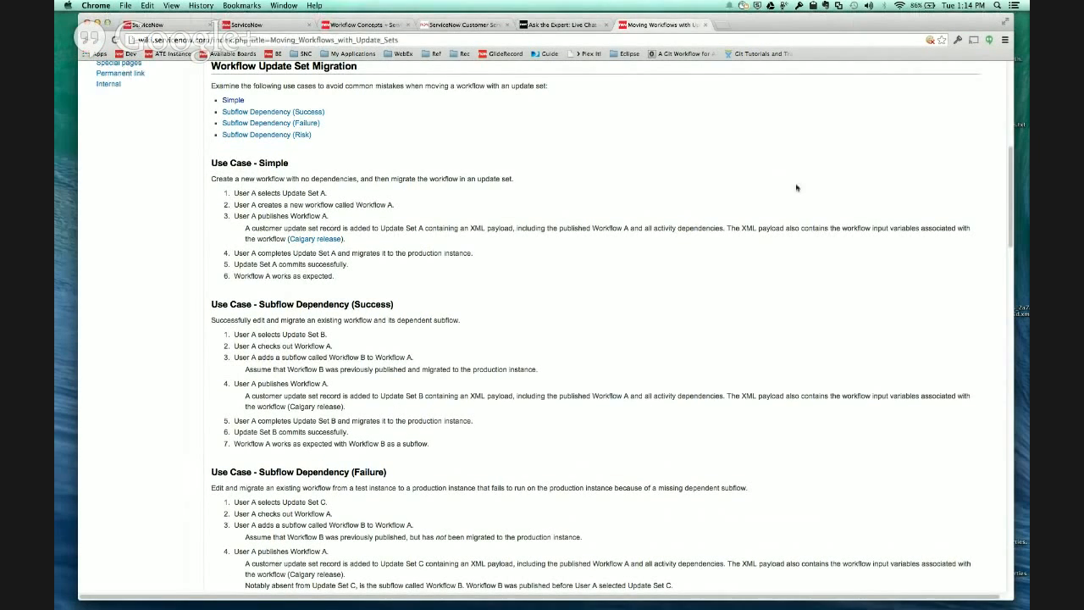
pyautogui.click(258, 25)
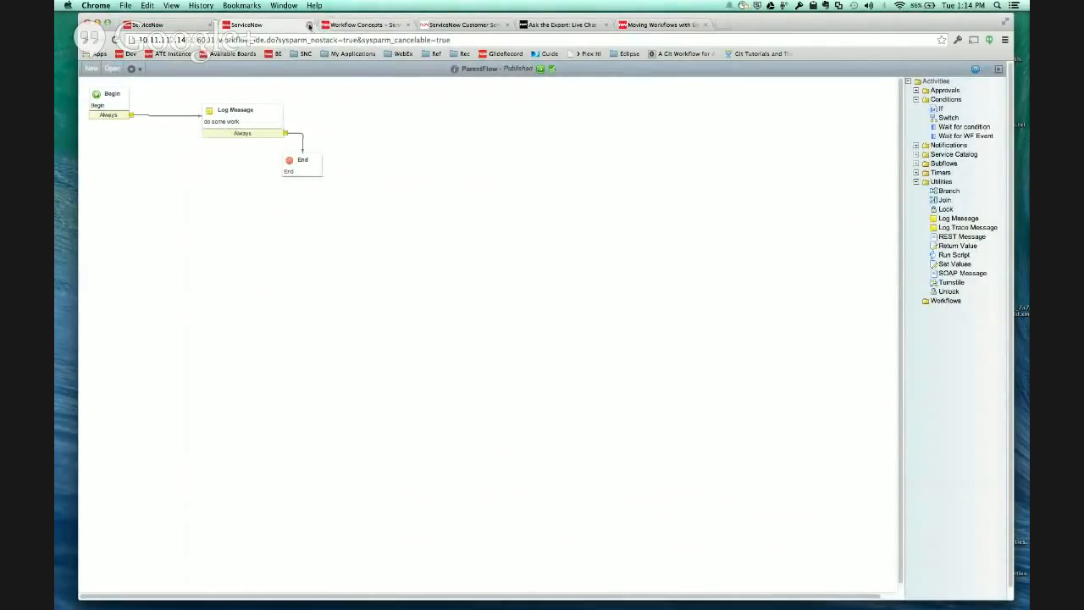
pyautogui.click(91, 69)
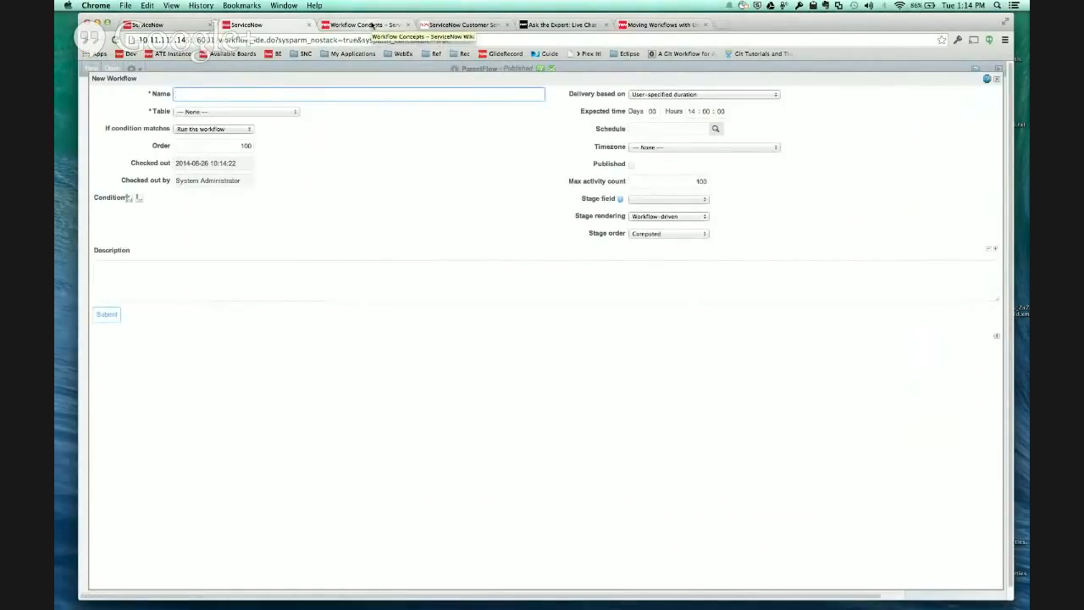
# - Go from the current update set's record to the update sets list and start a new update set named ChildSet
pyautogui.click(180, 28)
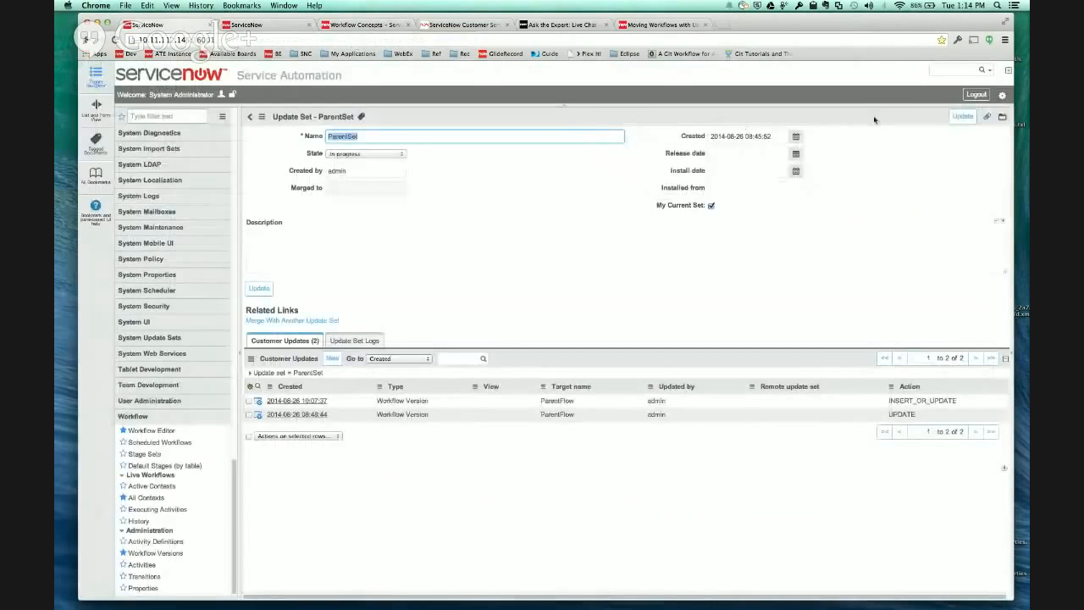
pyautogui.click(1003, 97)
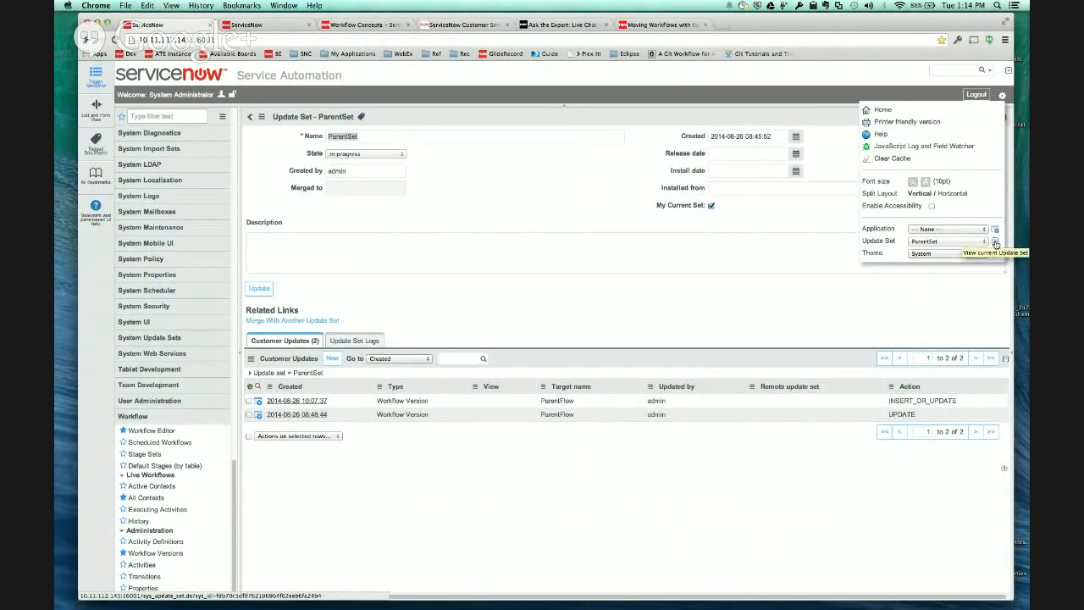
pyautogui.click(995, 243)
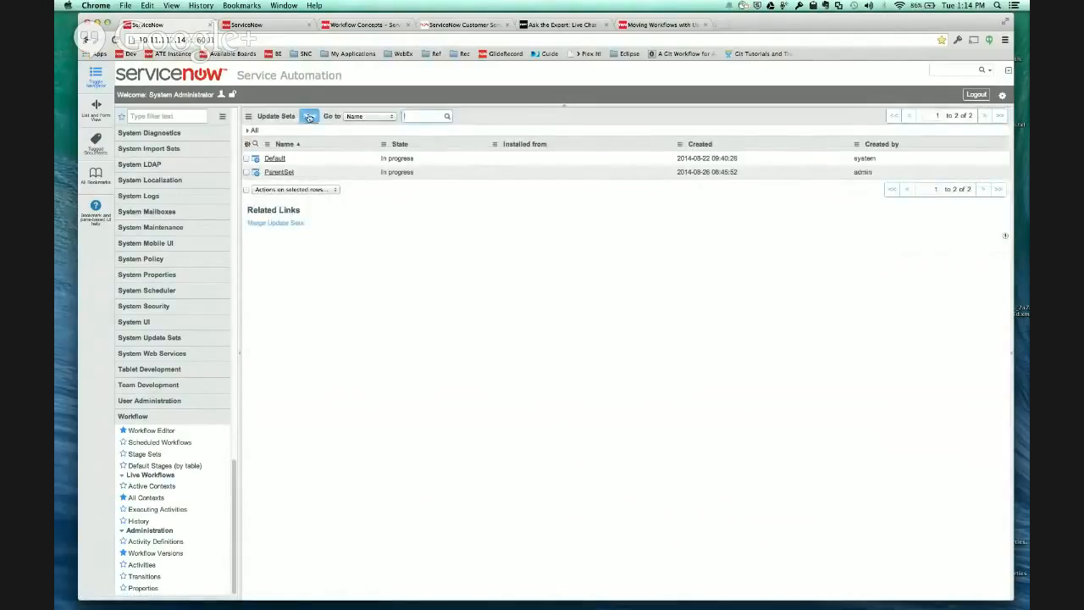
pyautogui.click(309, 116)
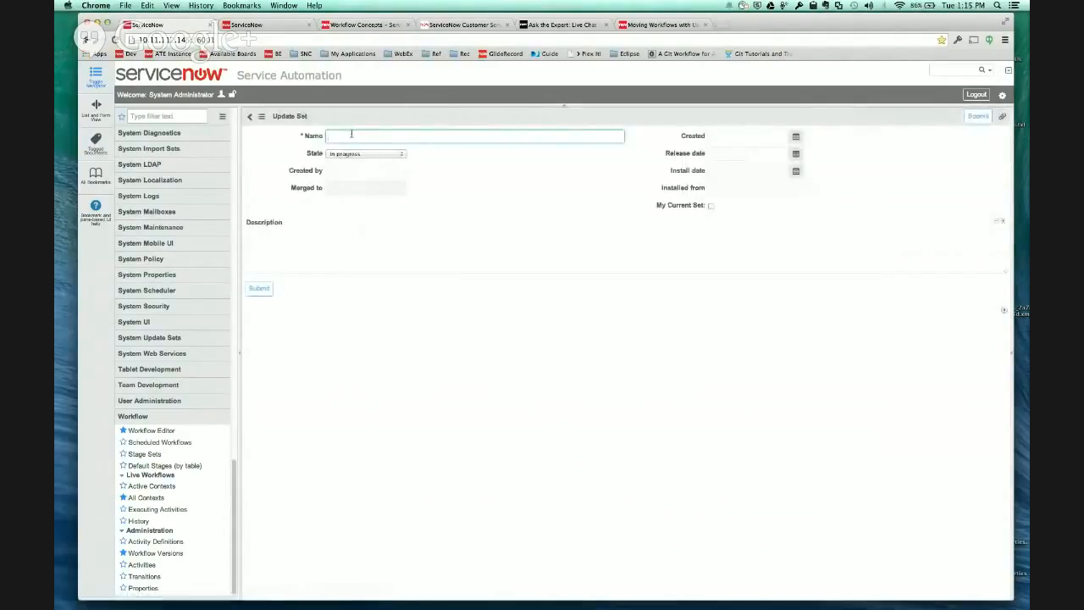
pyautogui.write('Child')
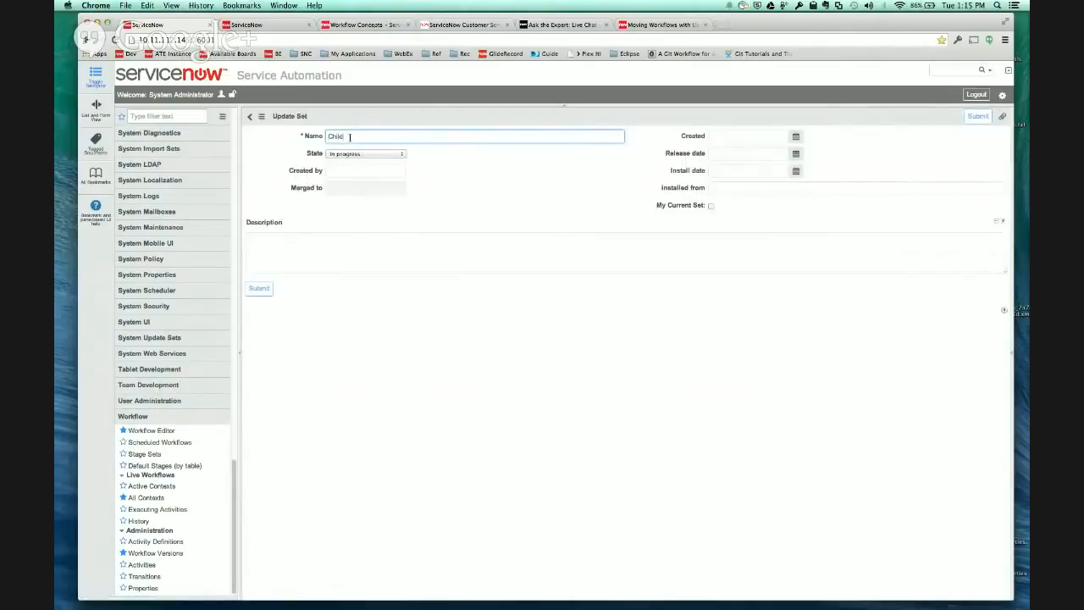
pyautogui.write('Stt')
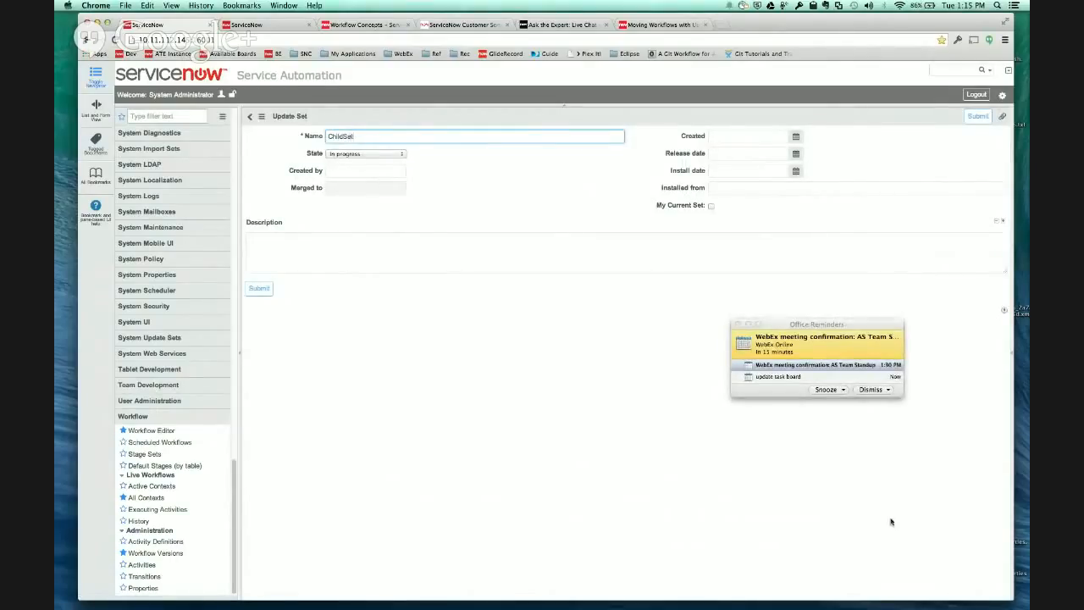
# - Dismiss the calendar reminders, mark ChildSet as the current update set, and save its record while staying on the form
pyautogui.click(881, 389)
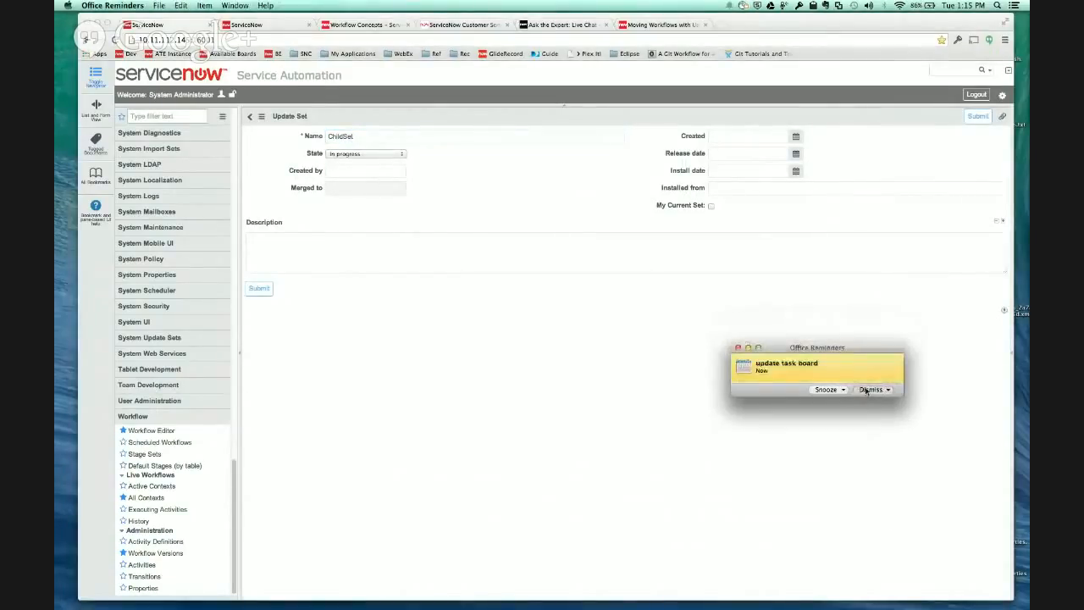
pyautogui.click(875, 389)
pyautogui.click(335, 139)
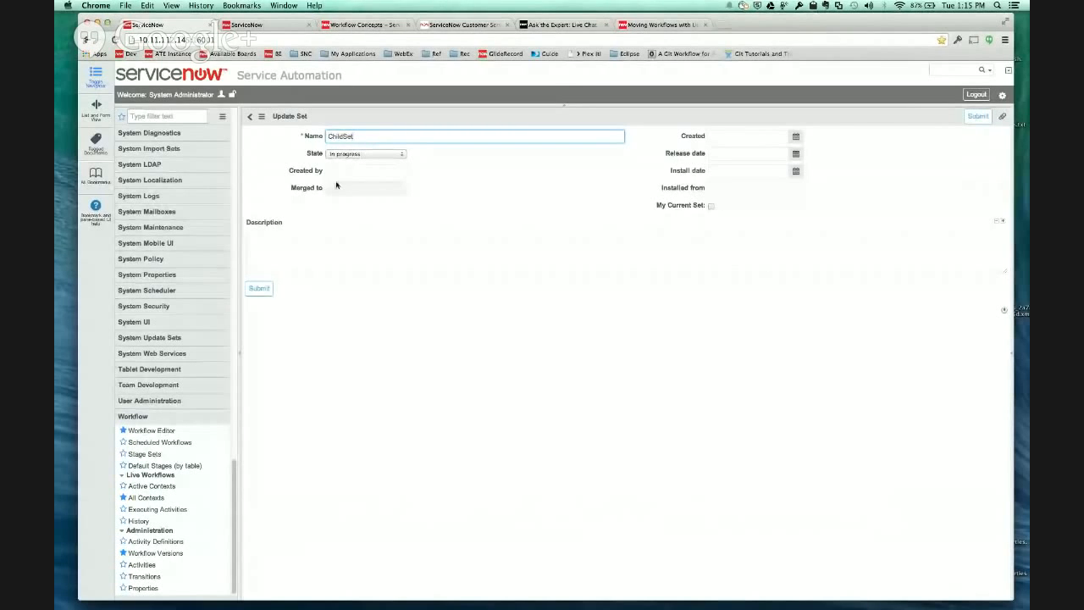
pyautogui.click(710, 206)
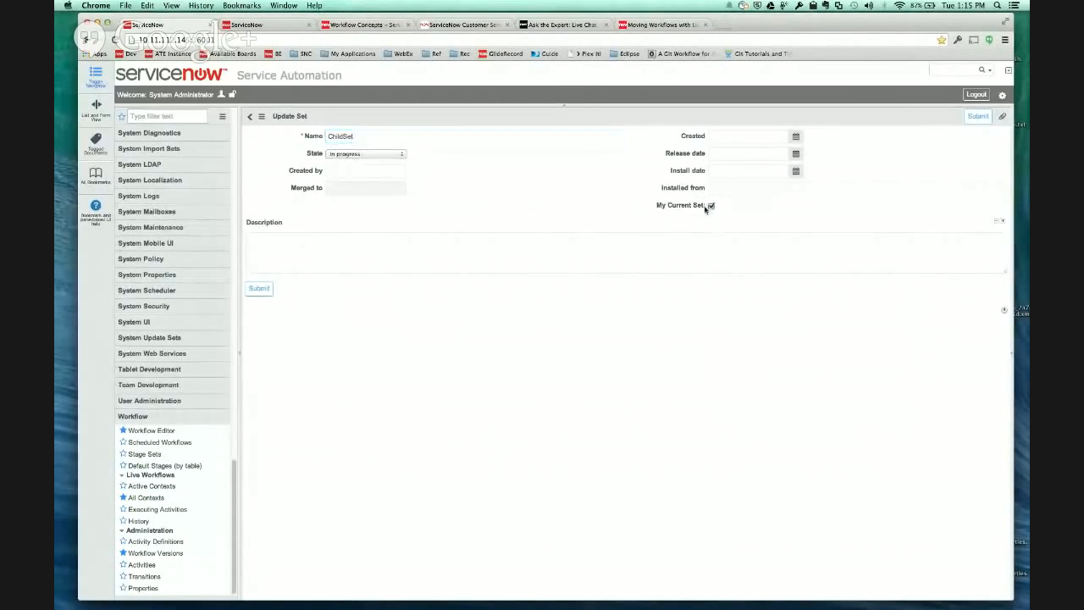
pyautogui.click(262, 116)
pyautogui.click(299, 128)
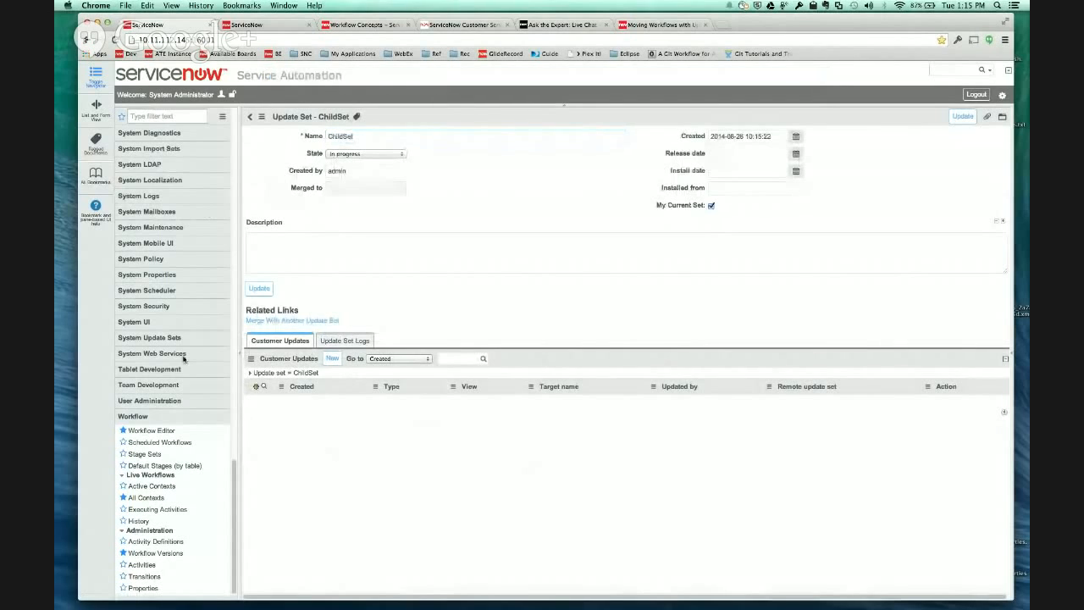
# - Create a new workflow named ChildFlow on the Global [global] table in the Workflow Editor
pyautogui.click(160, 432)
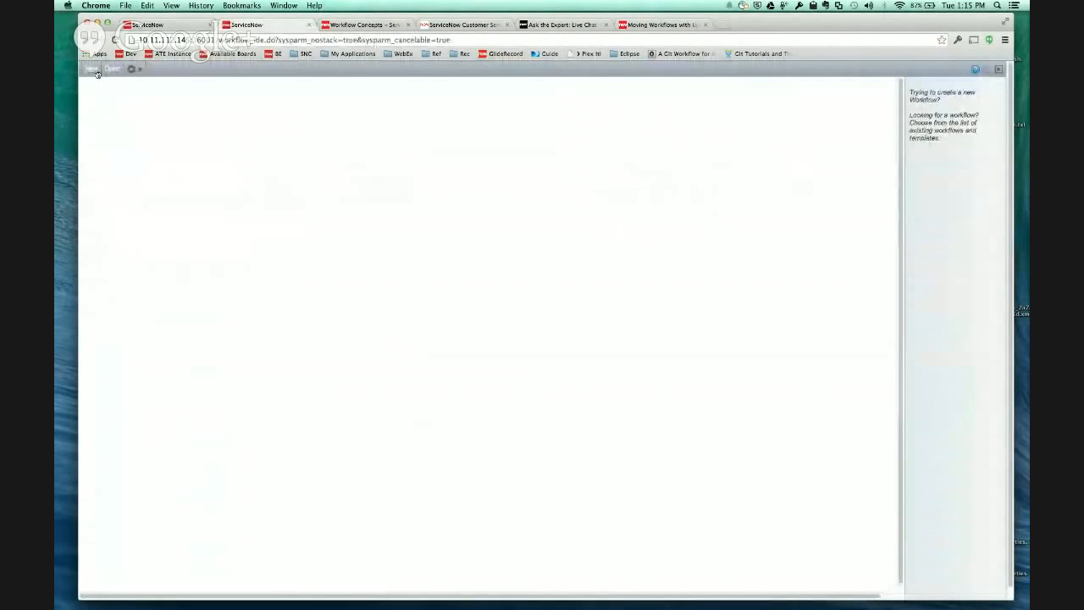
pyautogui.click(91, 69)
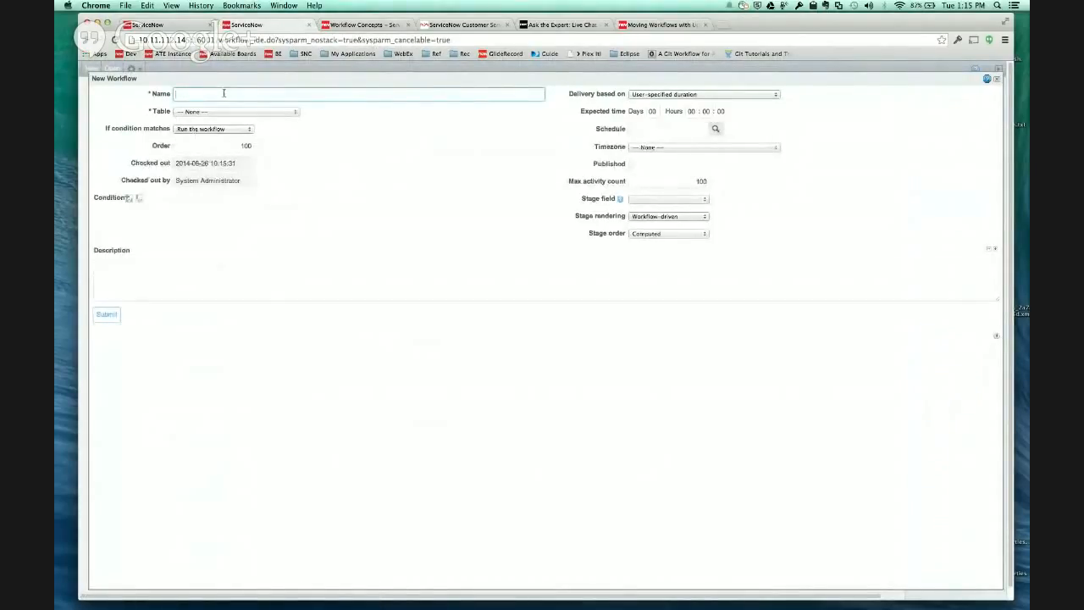
pyautogui.write('ildFlow')
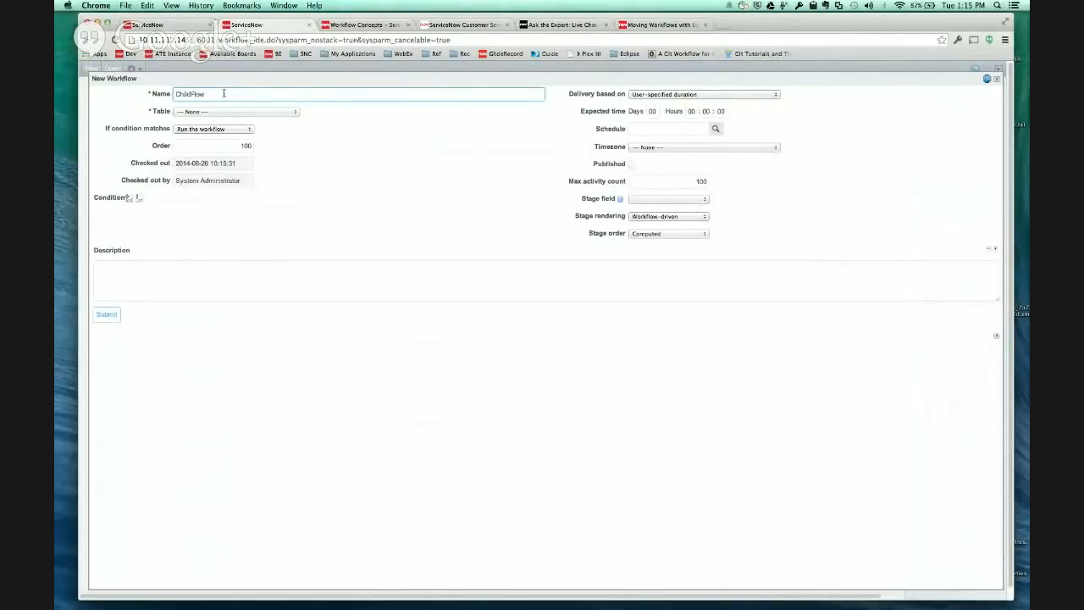
pyautogui.click(233, 110)
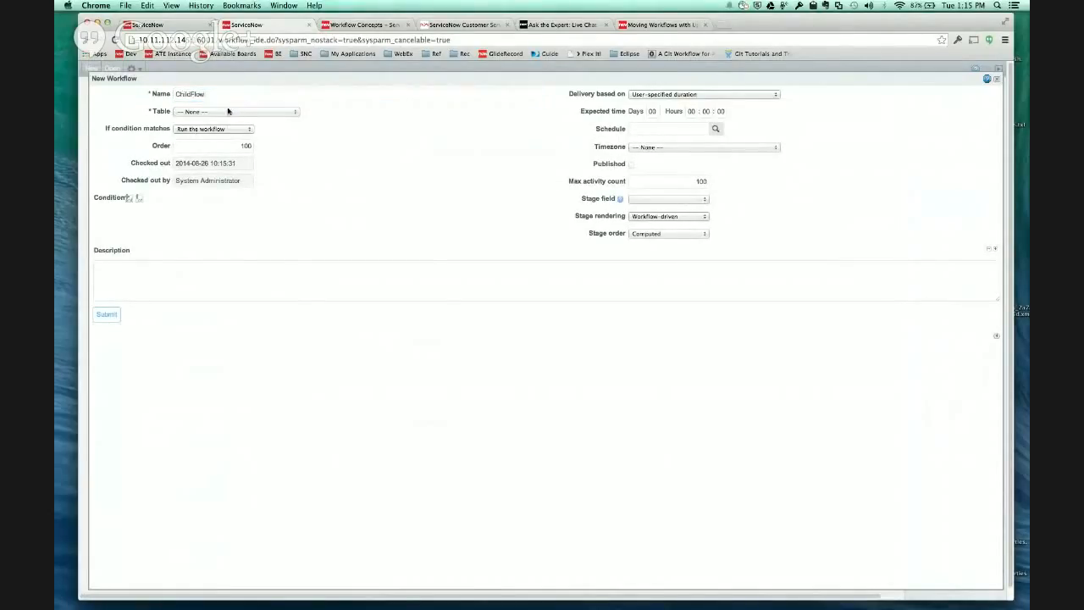
pyautogui.click(228, 111)
pyautogui.write('gl')
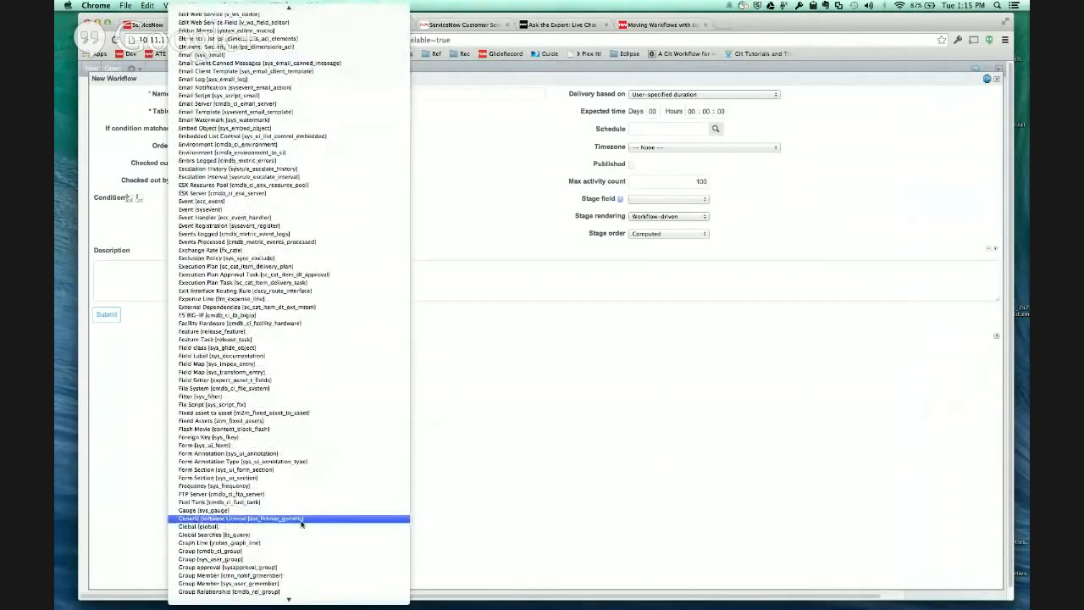
pyautogui.click(300, 526)
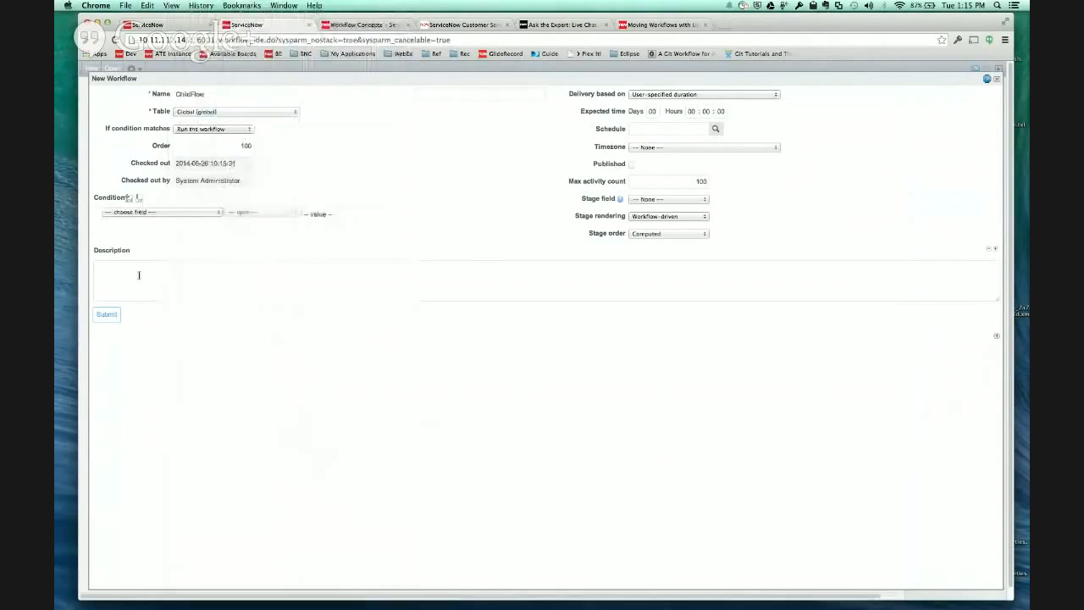
pyautogui.click(107, 315)
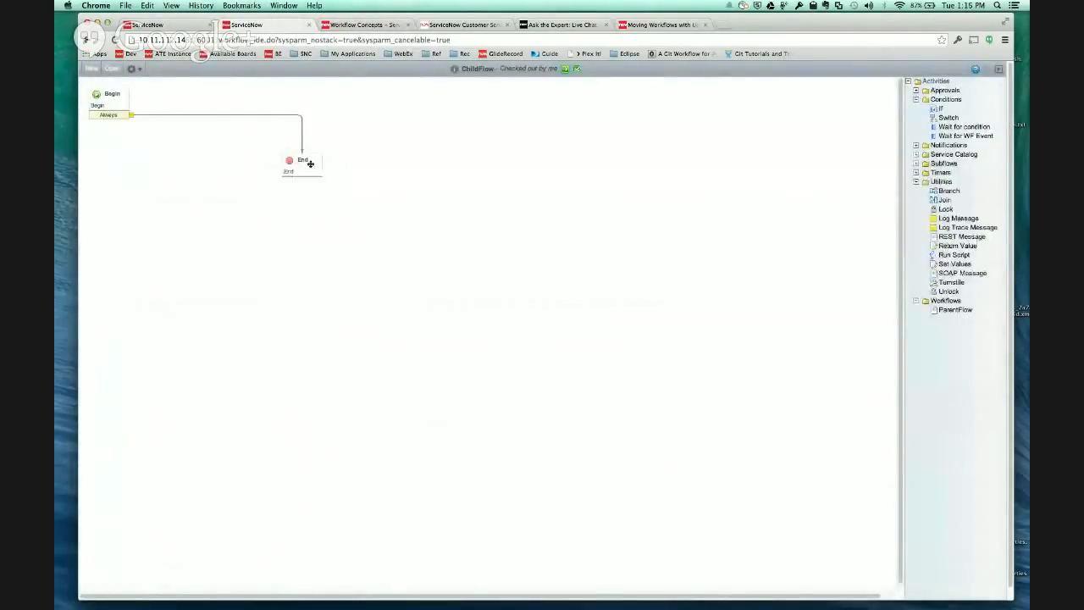
# - Add a Log Message activity named "do some more work" between Begin and End in ChildFlow, moving End lower for space
pyautogui.moveTo(310, 163); pyautogui.dragTo(308, 200)
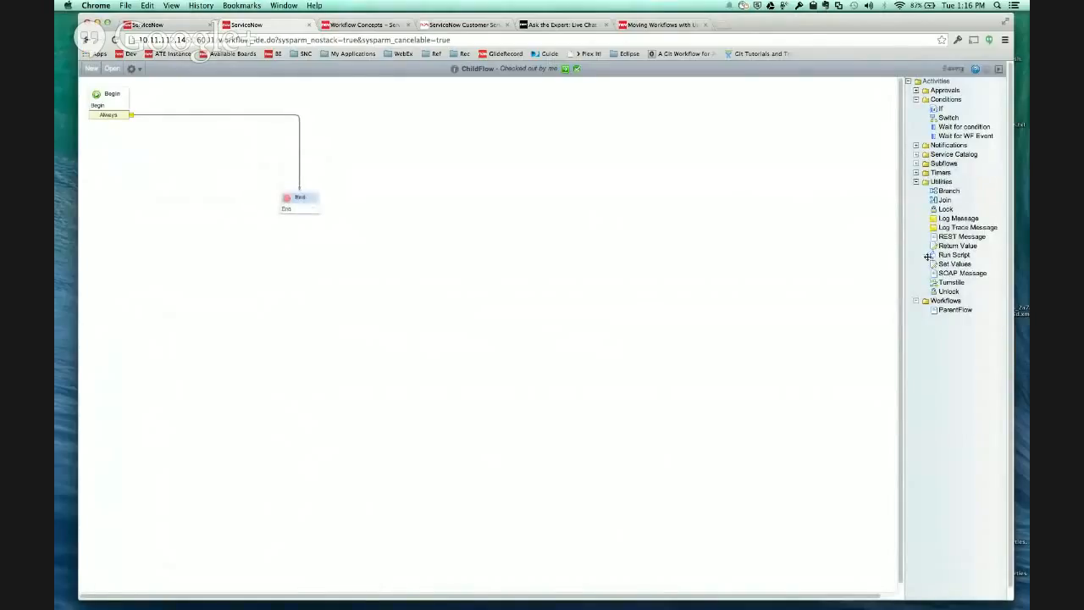
pyautogui.moveTo(970, 219); pyautogui.dragTo(284, 116)
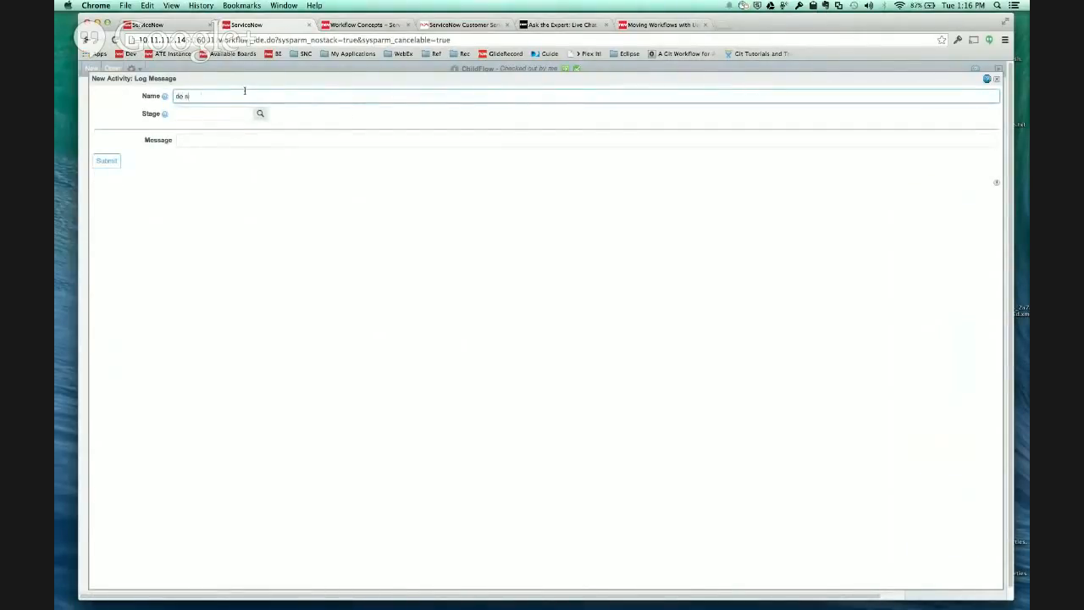
pyautogui.write('ome more work')
pyautogui.click(105, 160)
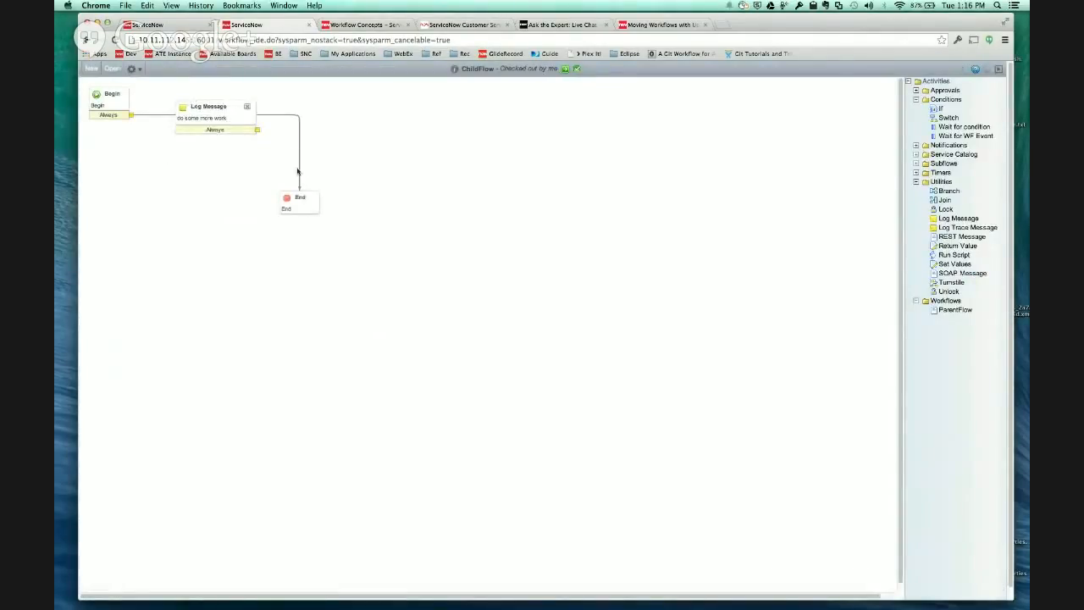
pyautogui.moveTo(298, 188)
pyautogui.mouseDown()
pyautogui.moveTo(196, 100)
pyautogui.moveTo(202, 113)
pyautogui.moveTo(271, 147)
pyautogui.moveTo(307, 203)
pyautogui.mouseUp()
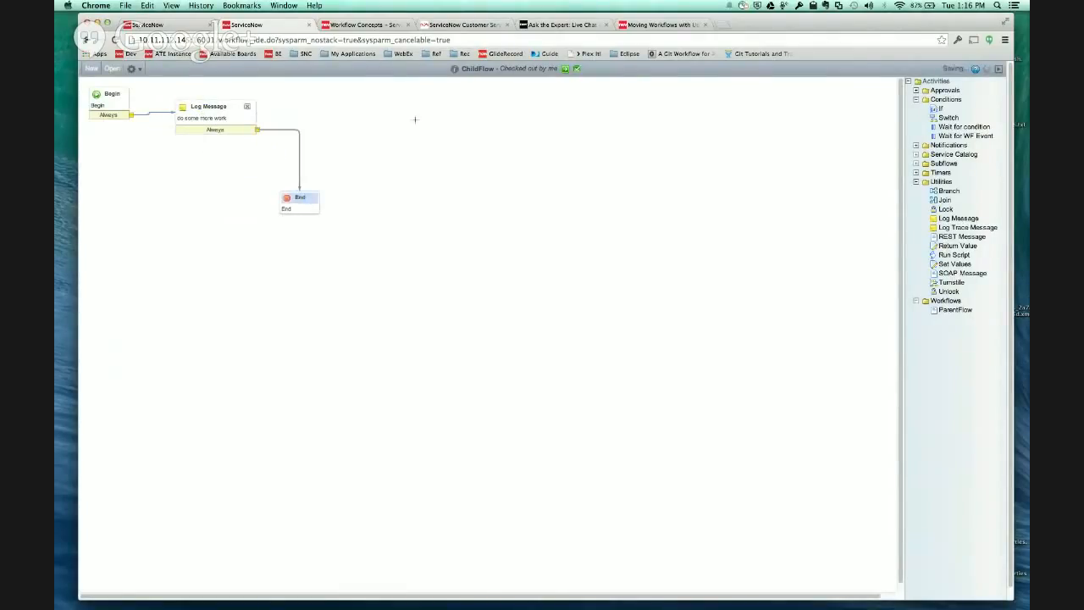
# - Publish ChildFlow and reload the ChildSet update set record to check its captured customer updates
pyautogui.click(139, 70)
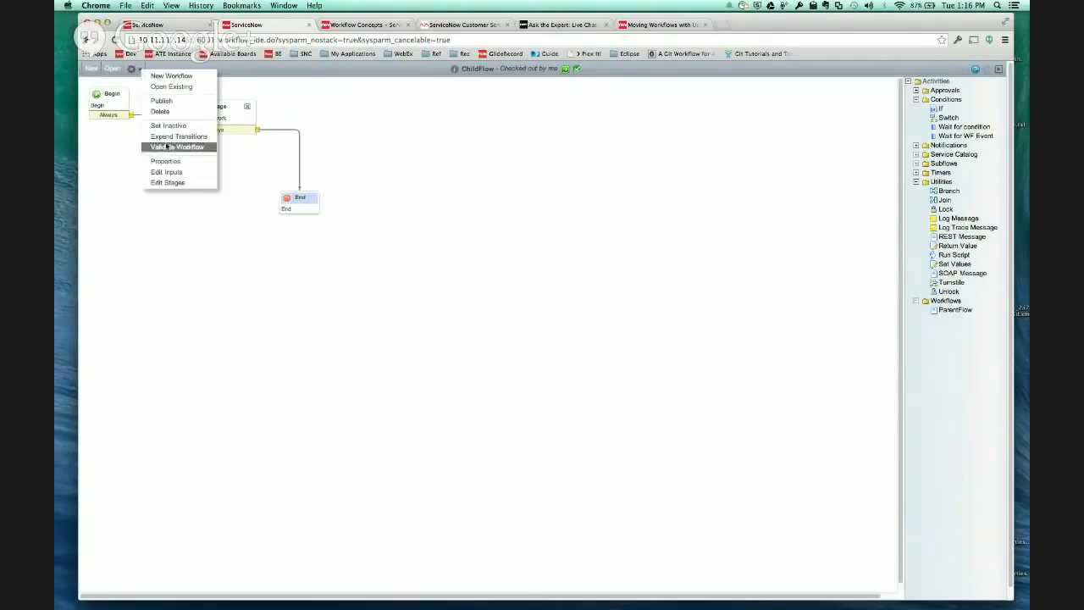
pyautogui.click(161, 102)
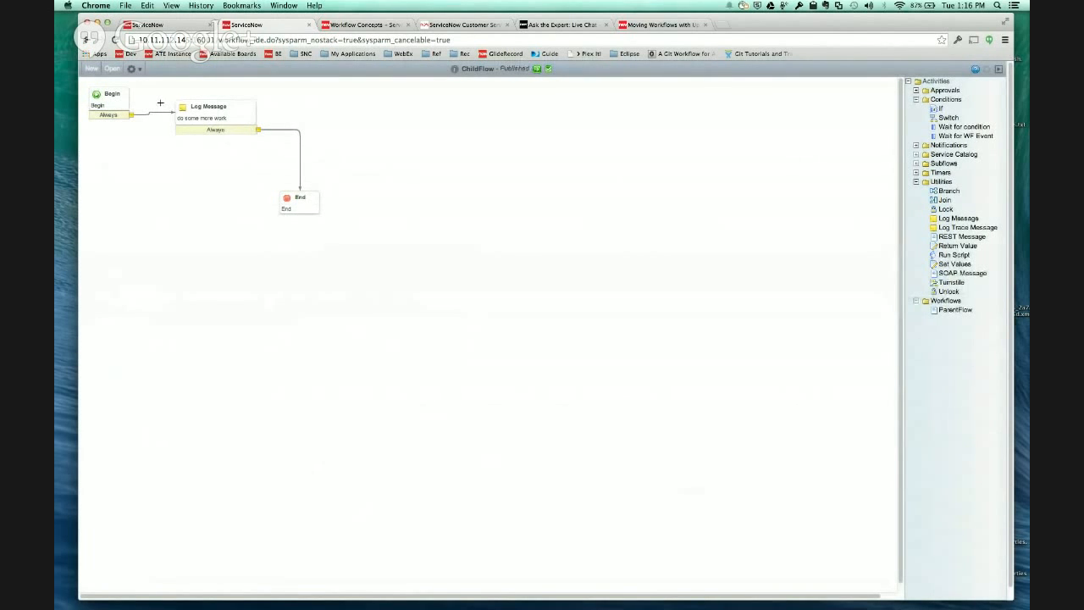
pyautogui.click(184, 24)
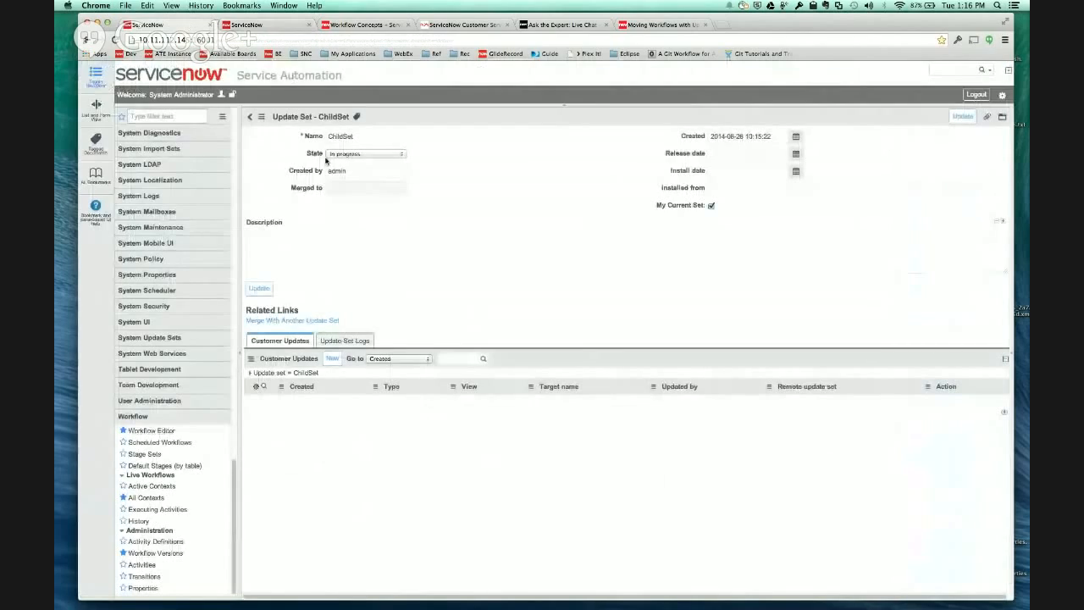
pyautogui.rightClick(398, 120)
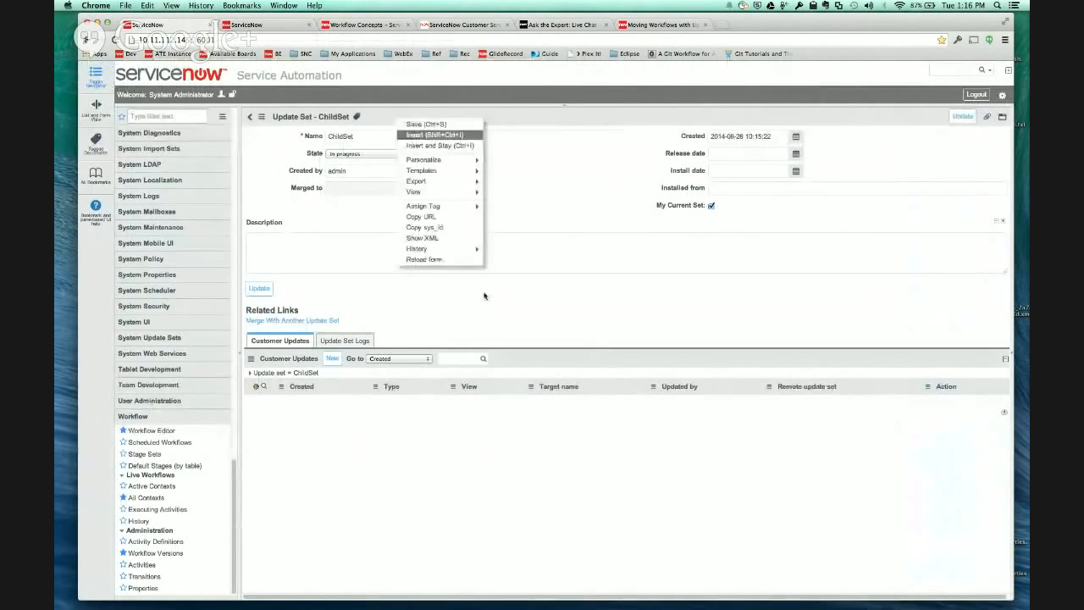
pyautogui.click(426, 260)
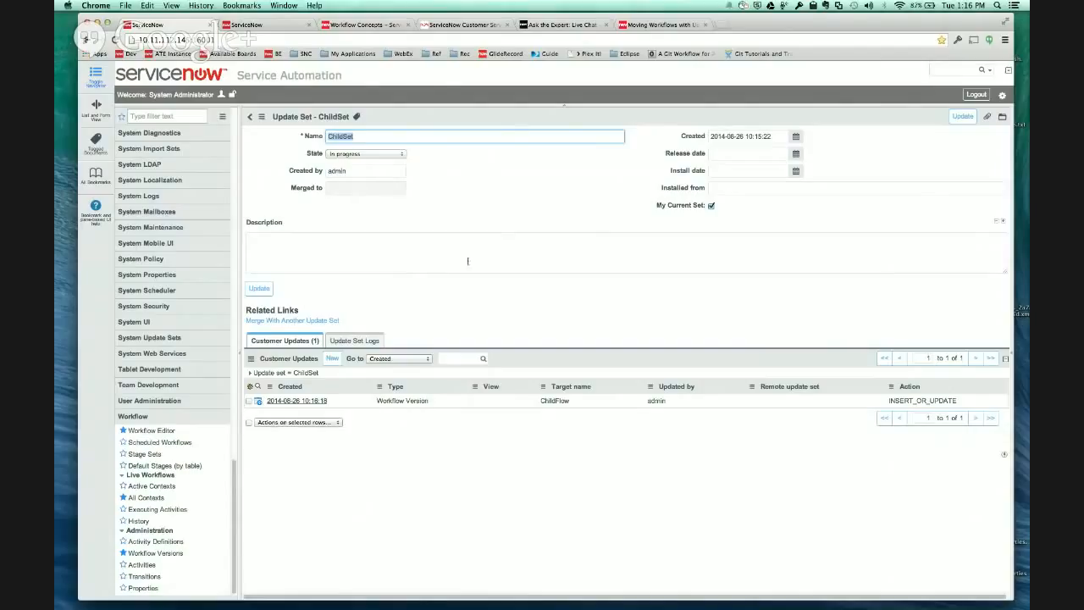
pyautogui.click(564, 188)
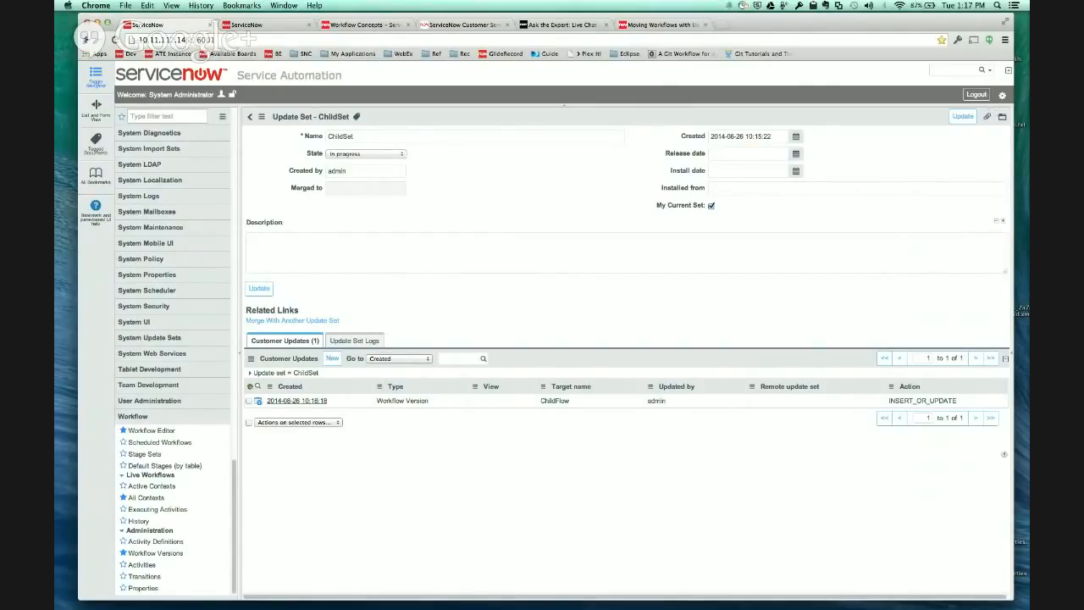
# - Switch the current update set to ParentSet
pyautogui.click(1002, 95)
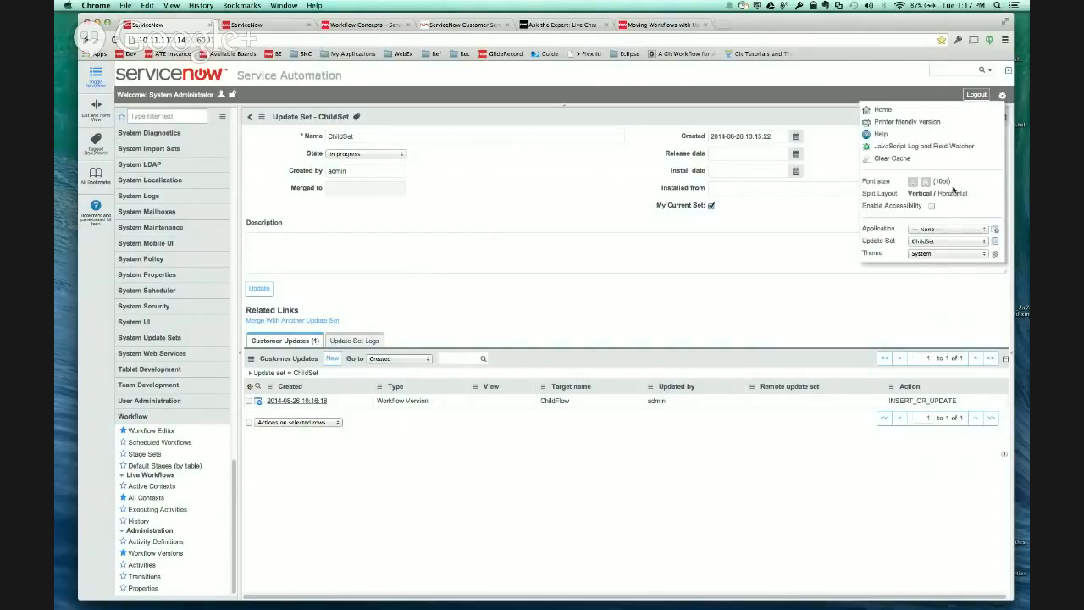
pyautogui.click(936, 242)
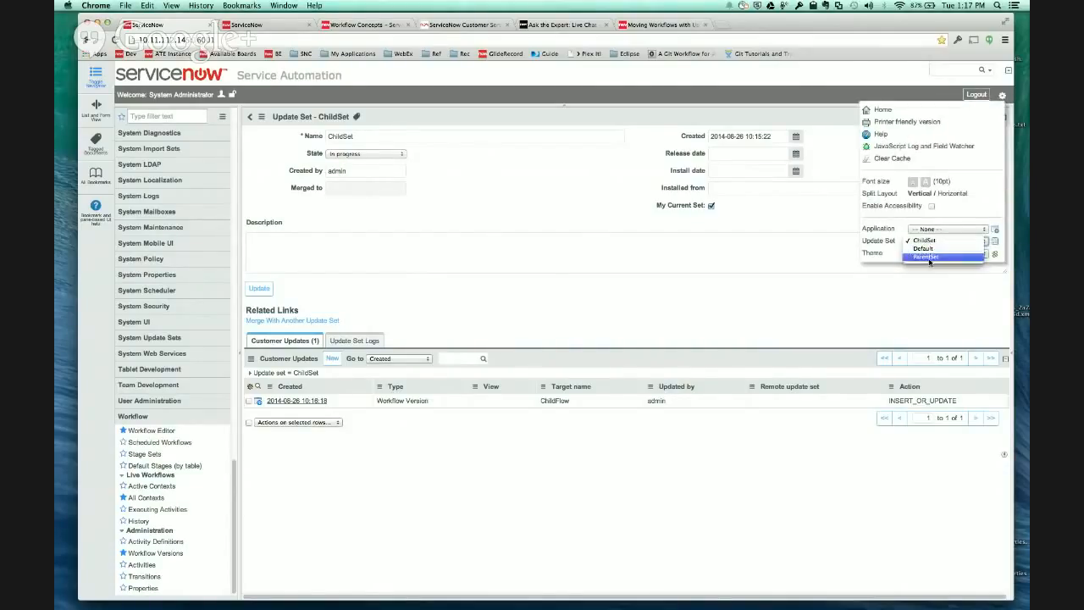
pyautogui.click(929, 257)
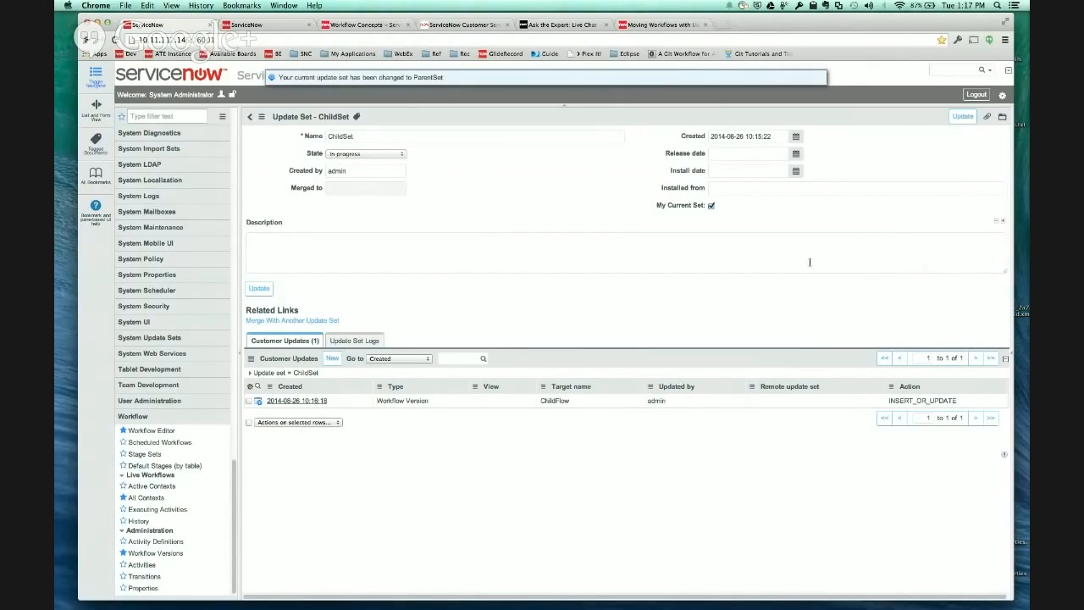
# - Return to the Workflow Editor and open the existing ParentFlow workflow
pyautogui.click(254, 24)
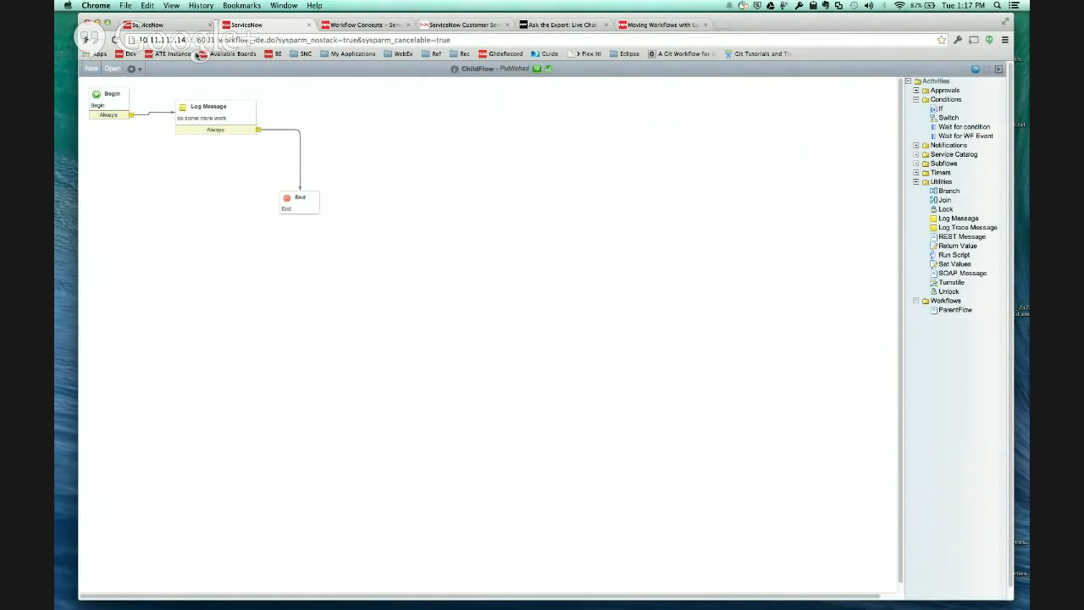
pyautogui.click(112, 69)
pyautogui.click(80, 96)
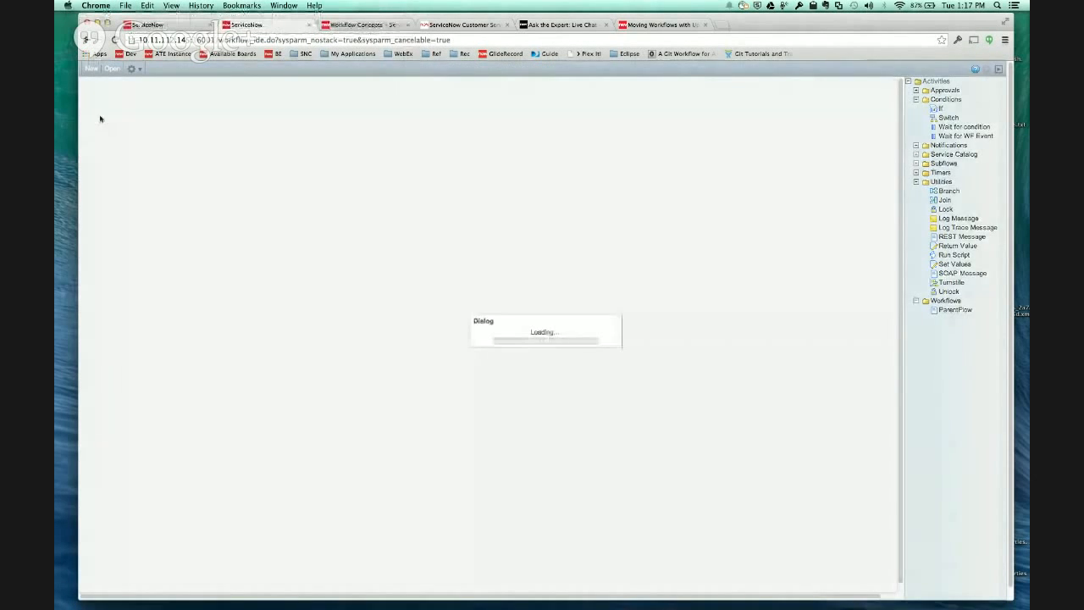
# - Check out ParentFlow and replace its Log Message activity with the ChildFlow subflow between Begin and End
pyautogui.click(140, 69)
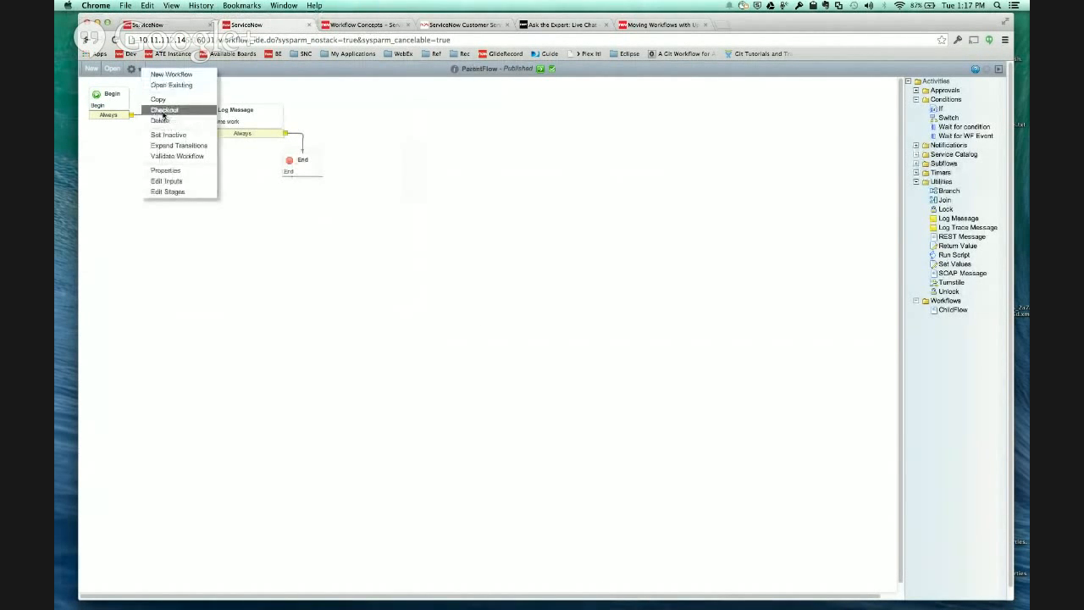
pyautogui.click(164, 111)
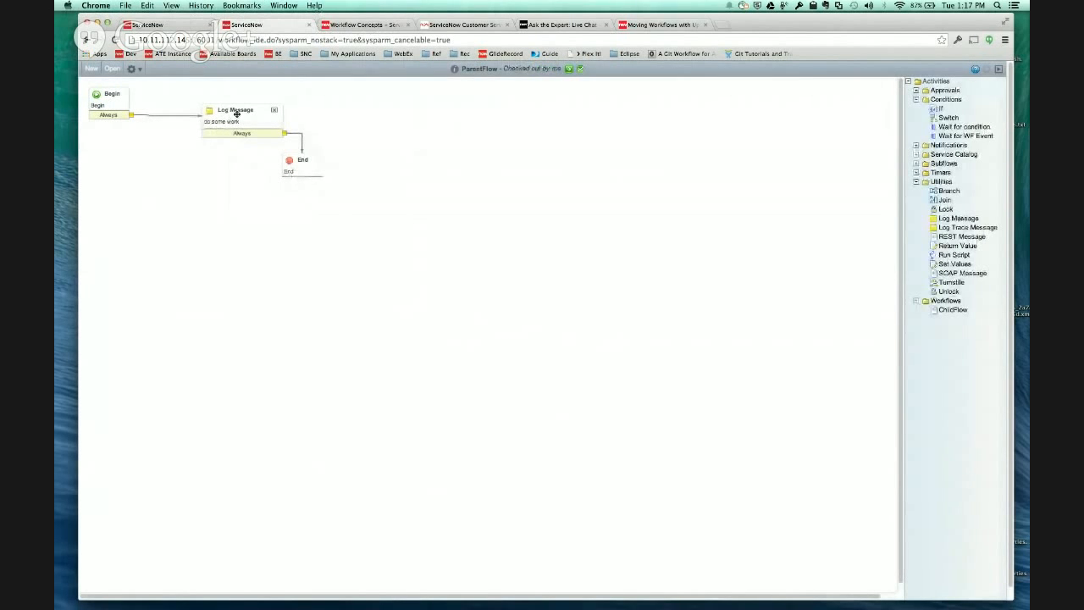
pyautogui.moveTo(236, 113); pyautogui.dragTo(213, 105)
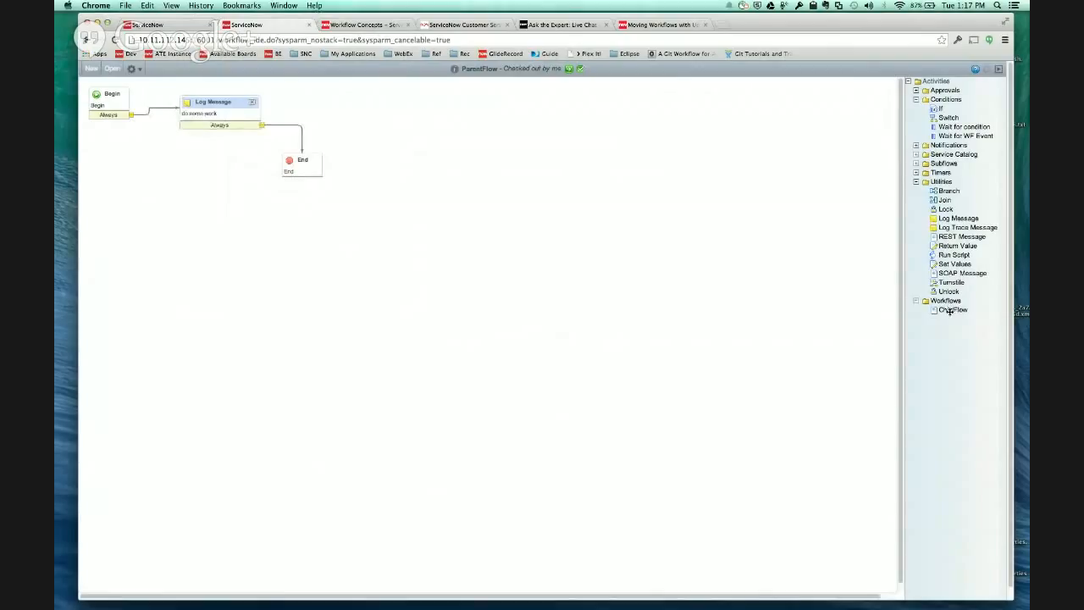
pyautogui.moveTo(950, 311); pyautogui.dragTo(317, 133)
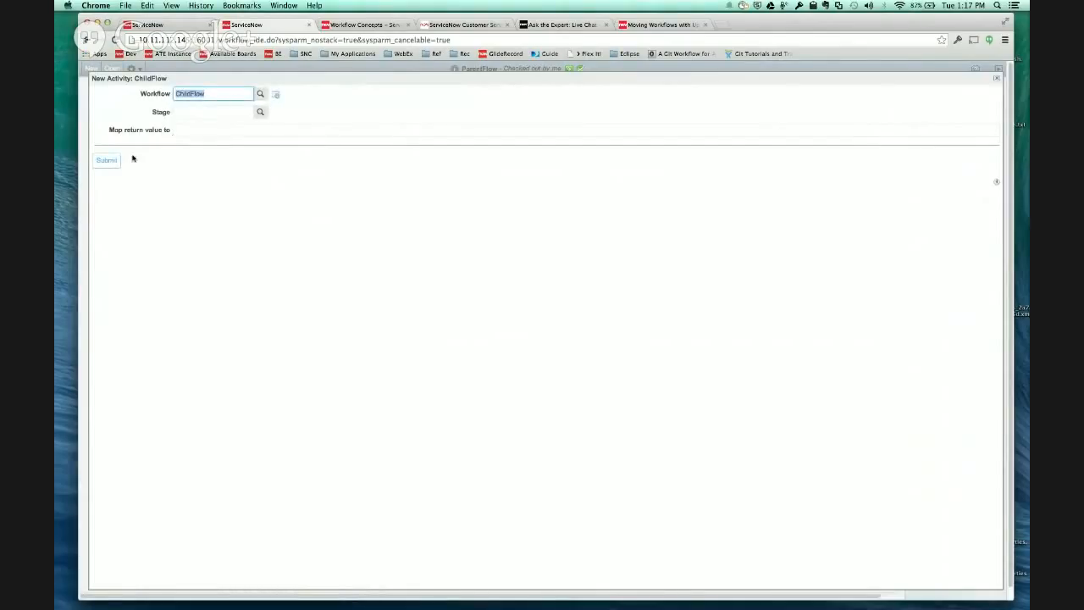
pyautogui.click(102, 160)
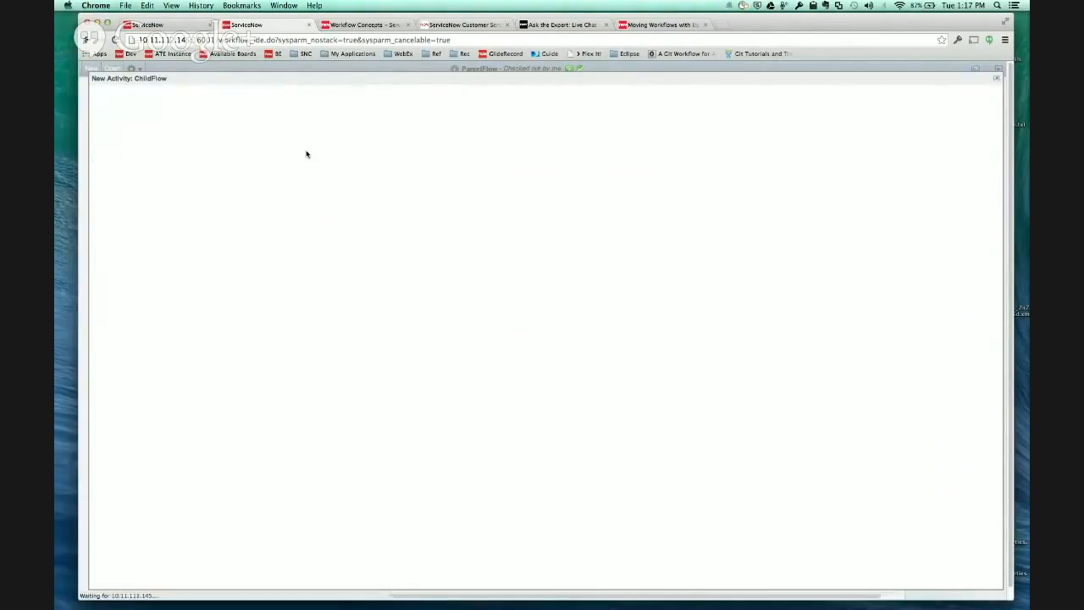
pyautogui.click(252, 102)
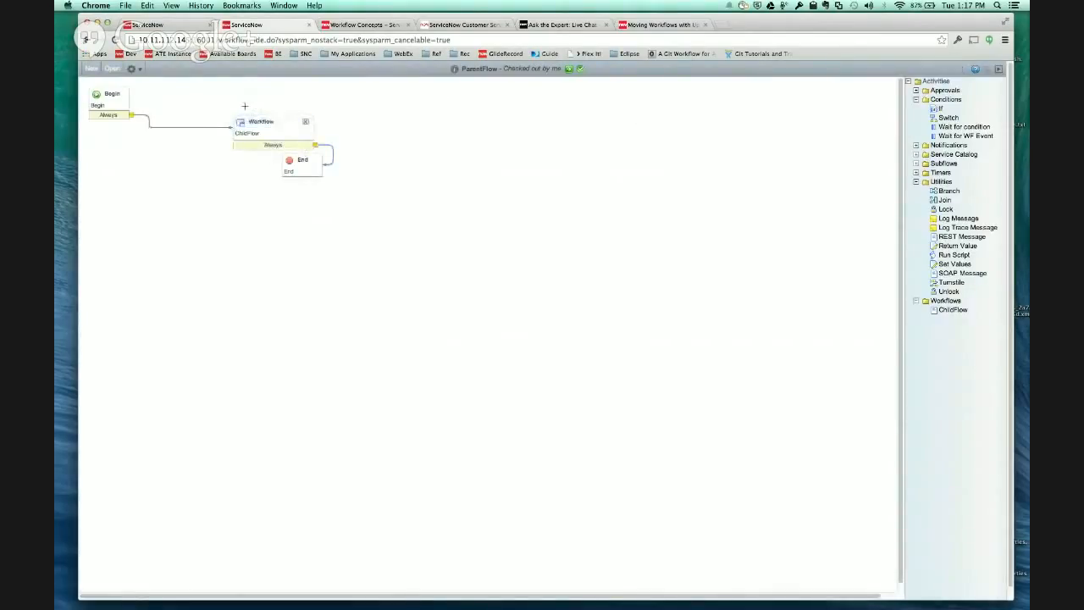
pyautogui.moveTo(255, 126); pyautogui.dragTo(223, 108)
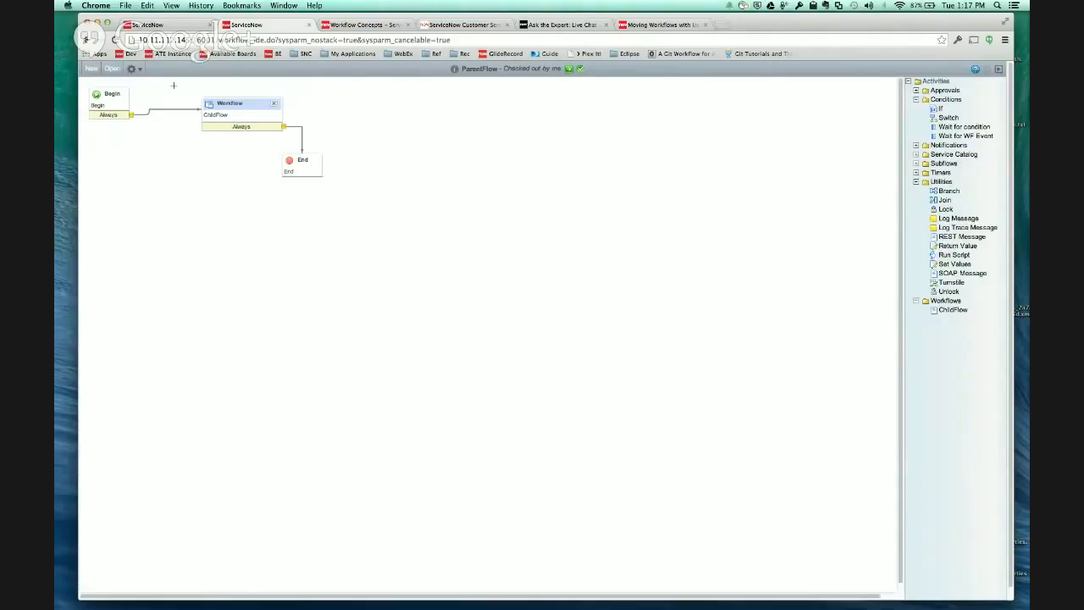
pyautogui.click(133, 70)
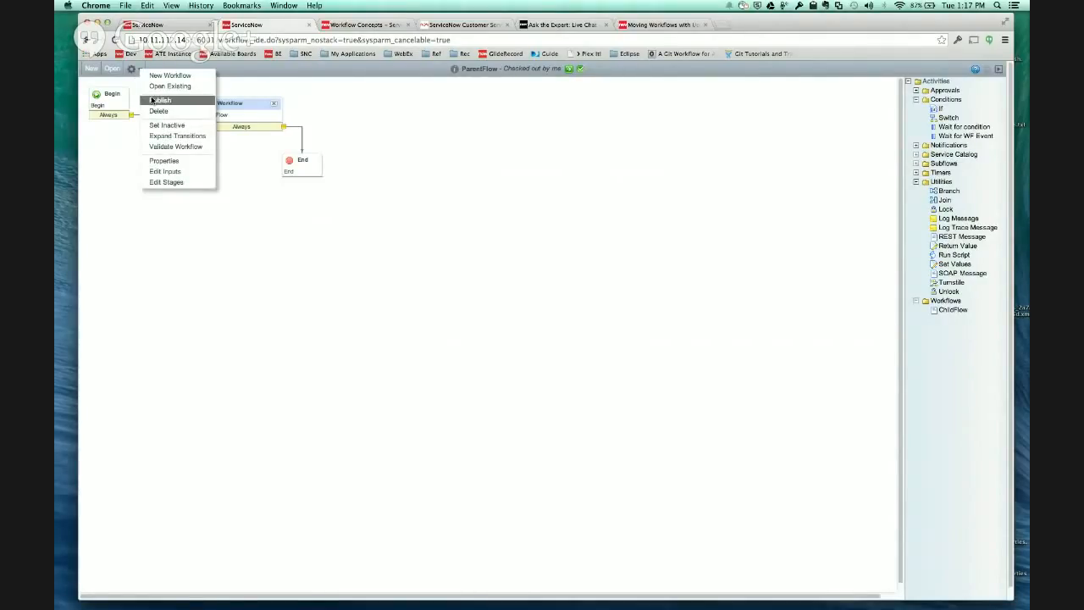
pyautogui.click(156, 100)
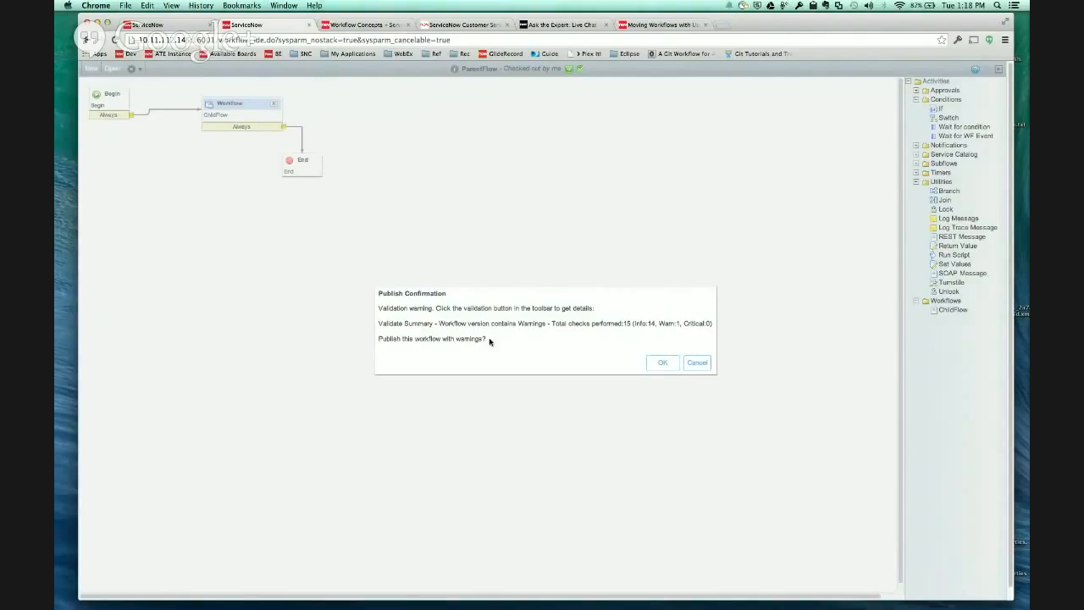
pyautogui.click(696, 363)
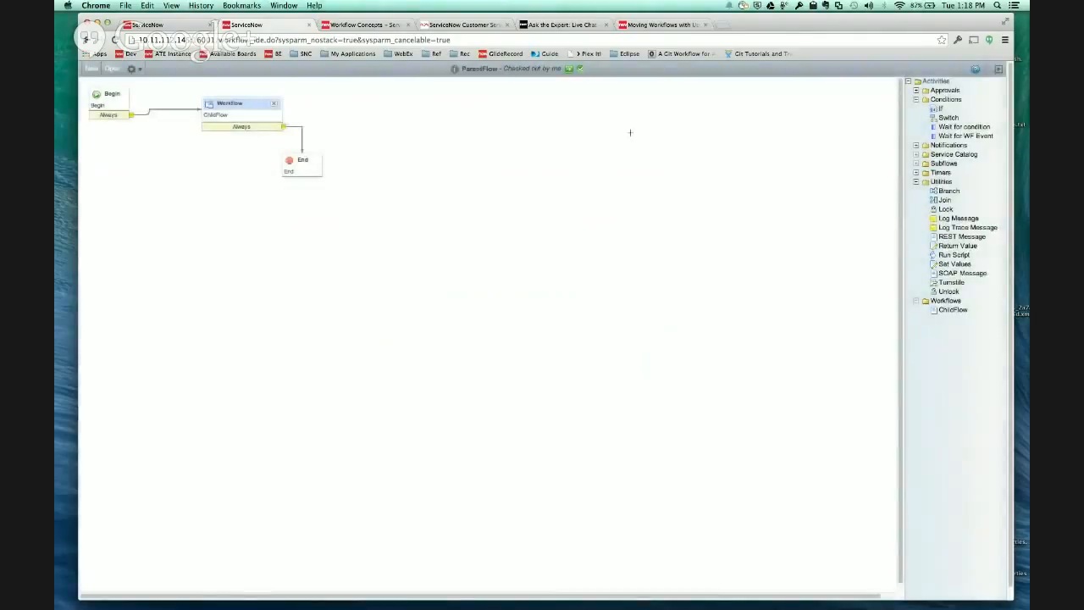
# - Examine the validation report for ParentFlow, including the update set dependency check, and close it
pyautogui.click(580, 69)
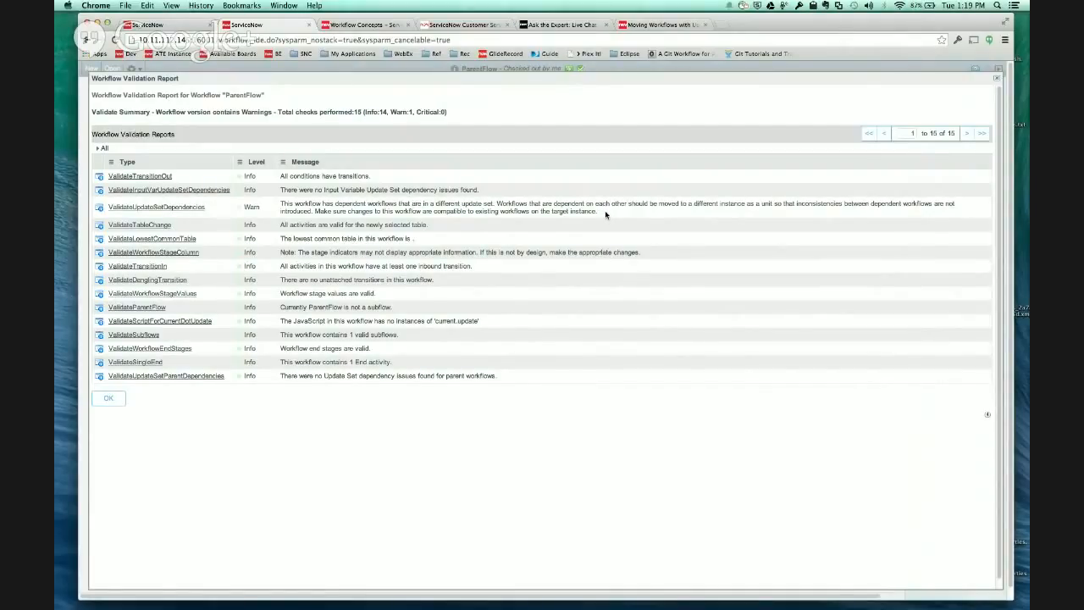
pyautogui.click(996, 82)
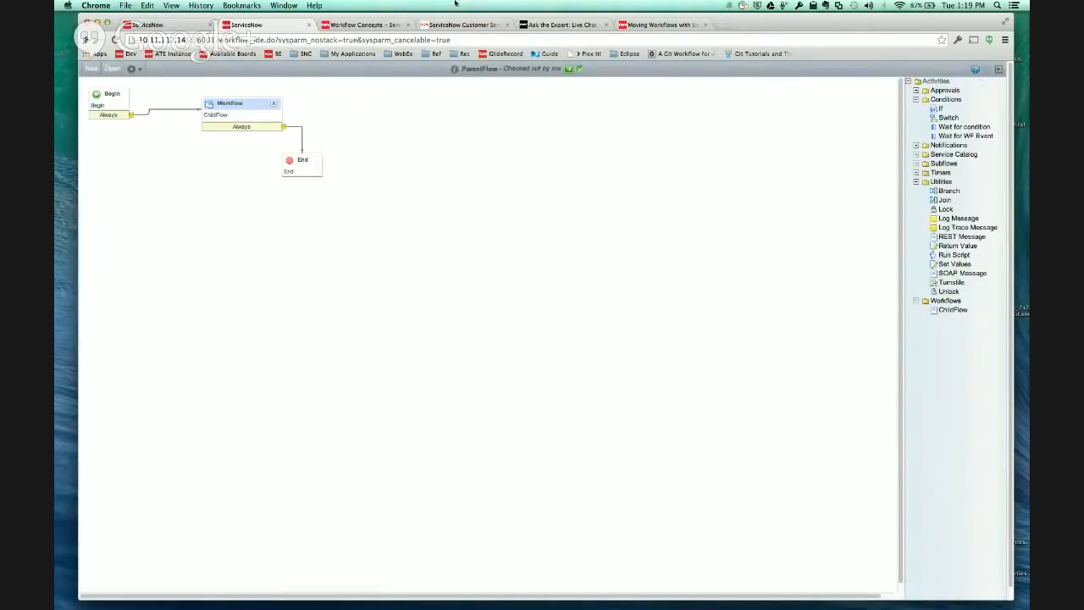
pyautogui.click(175, 23)
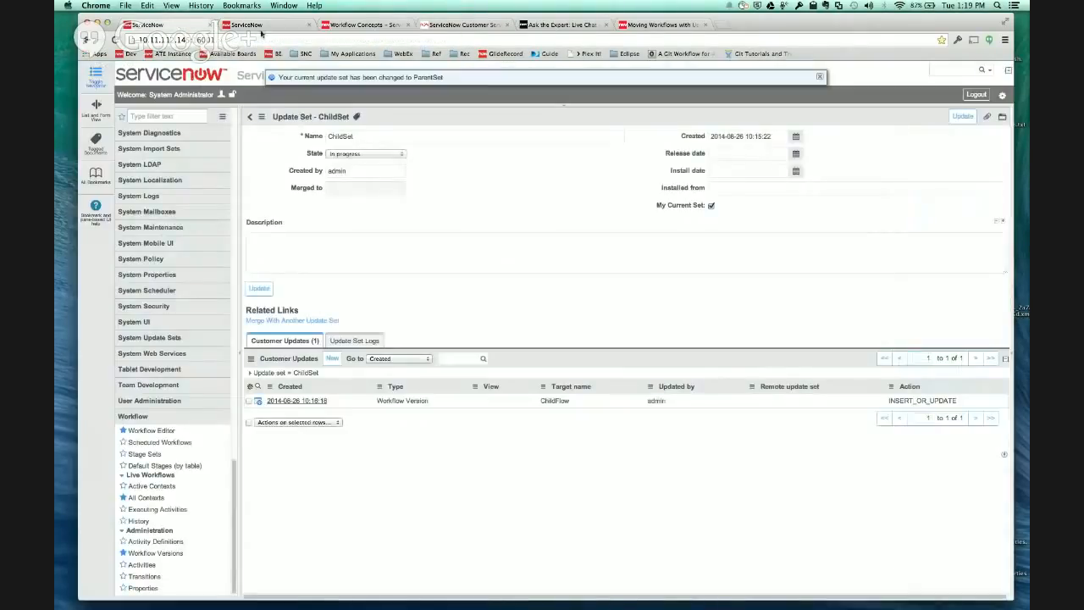
pyautogui.click(250, 24)
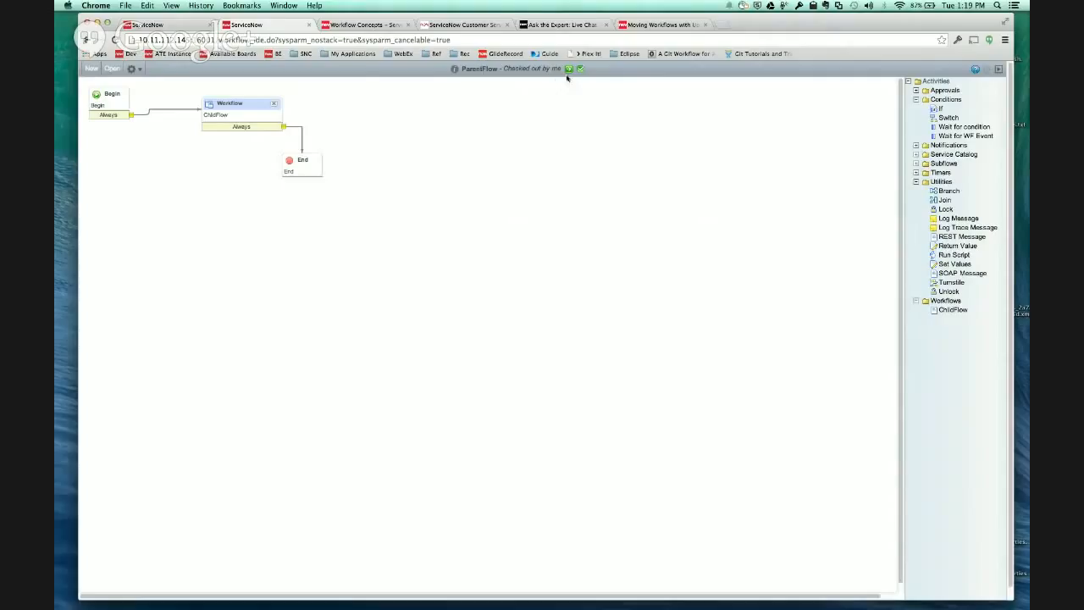
# - Publish ParentFlow, accepting the validation warnings
pyautogui.click(138, 69)
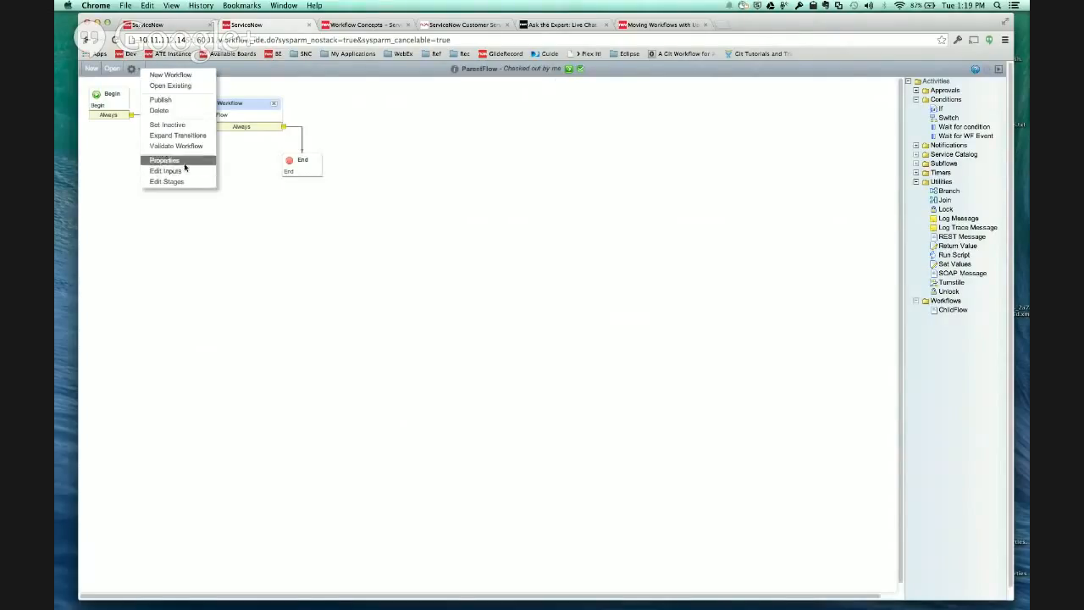
pyautogui.click(176, 100)
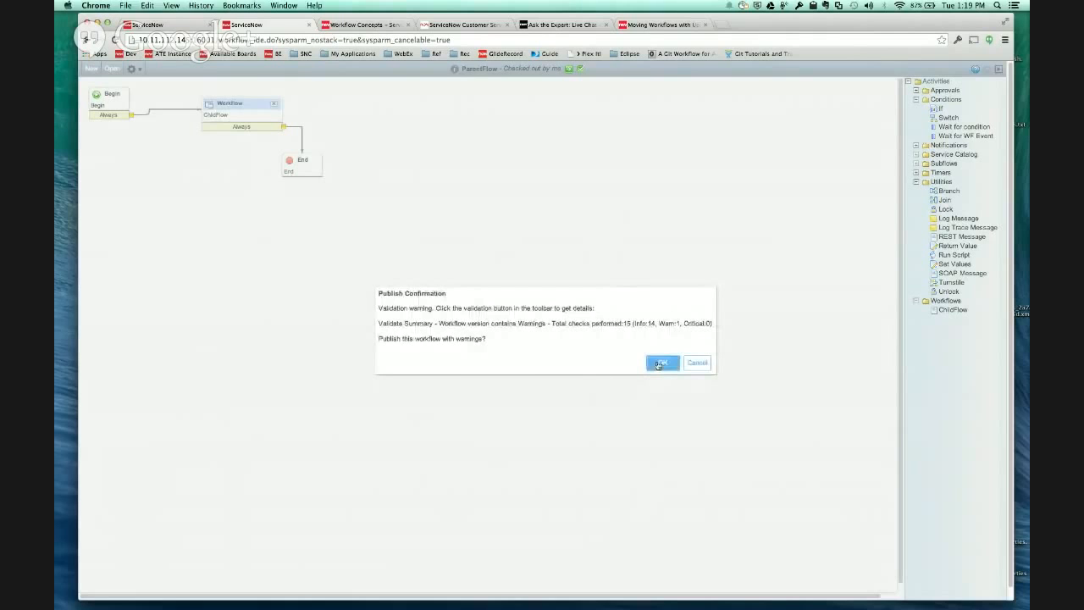
pyautogui.click(661, 363)
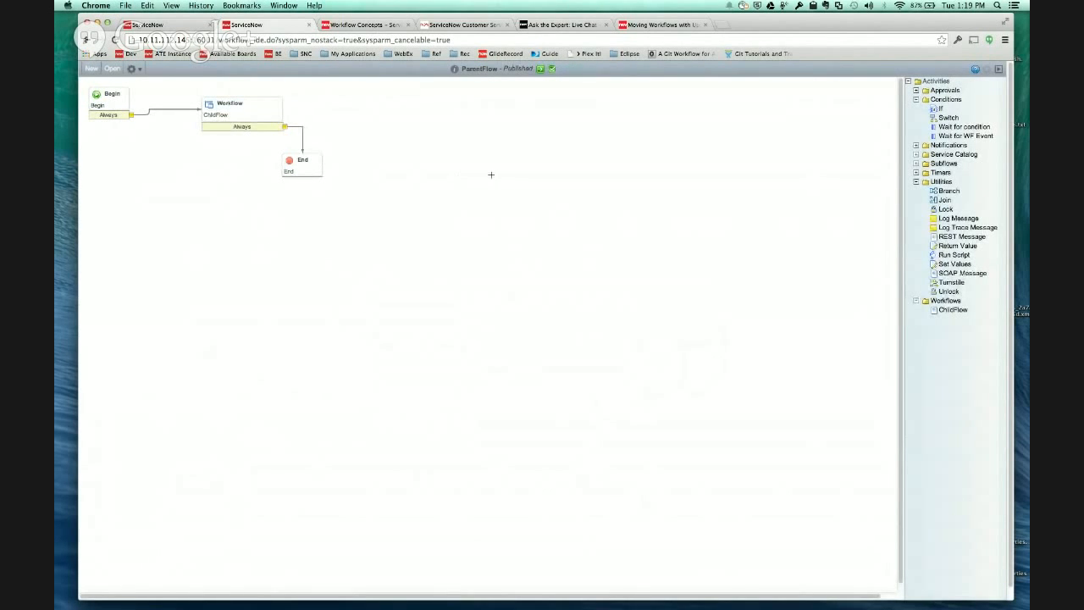
# - Open the current update set's record, ParentSet, to check its captured customer updates
pyautogui.click(157, 24)
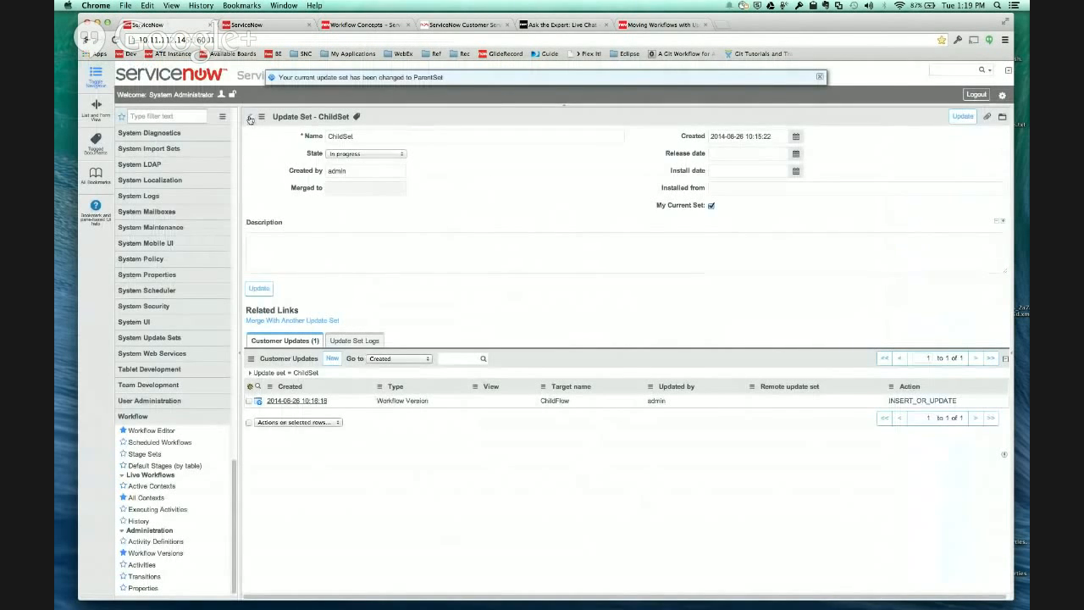
pyautogui.click(250, 117)
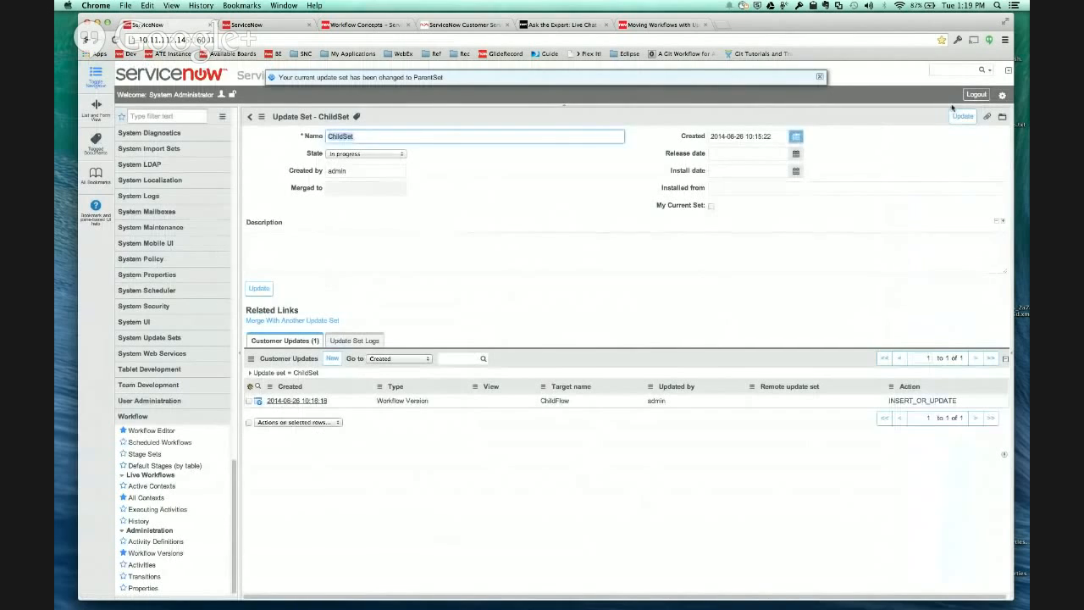
pyautogui.click(1002, 96)
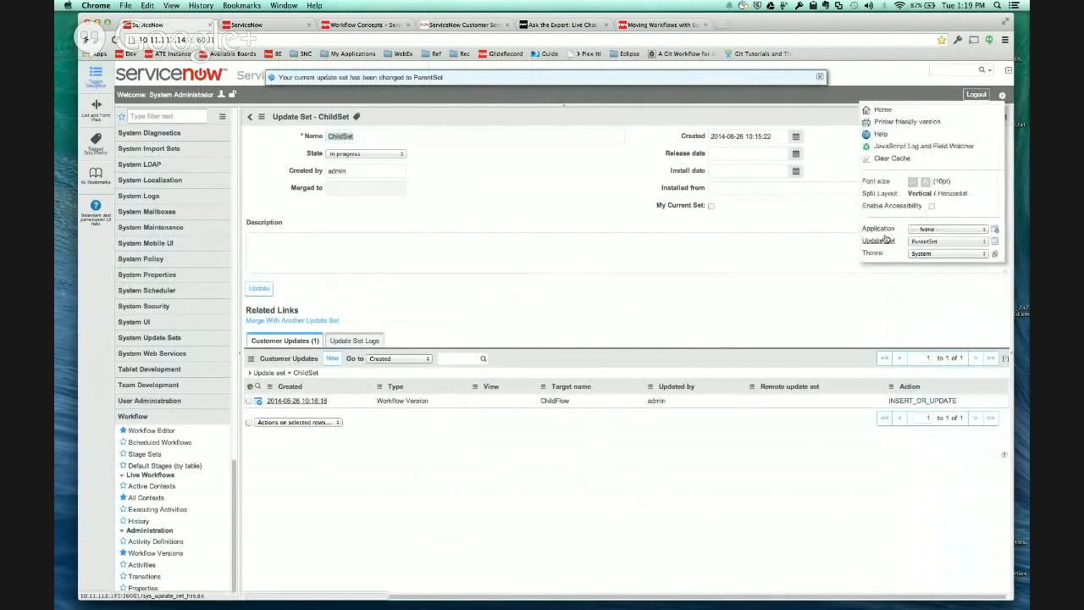
pyautogui.click(997, 243)
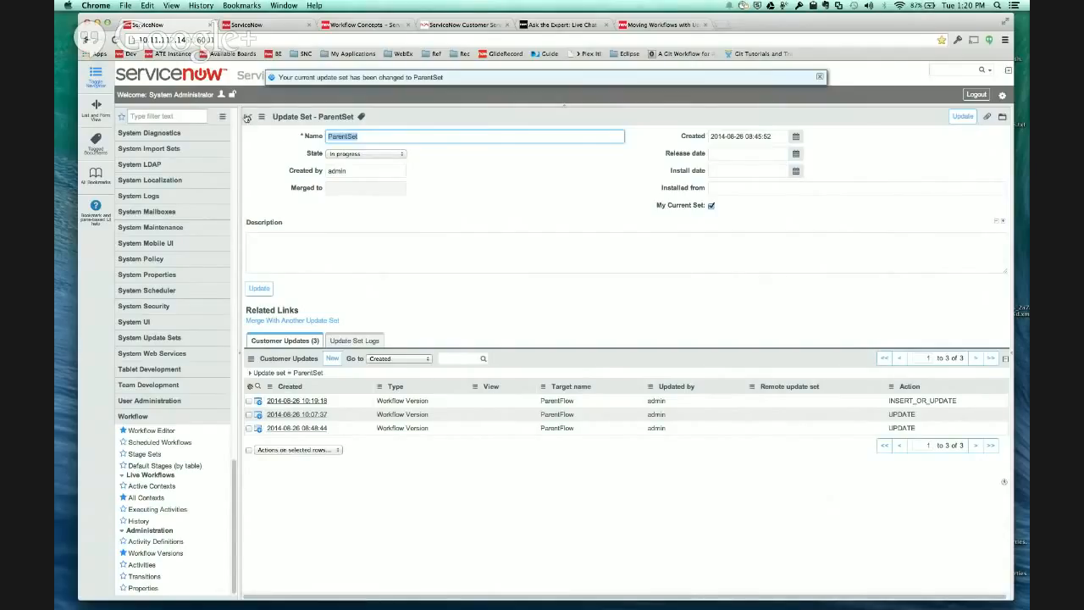
# - Go back to the ChildSet record, look at the option to merge it with another update set, and return without merging
pyautogui.click(250, 118)
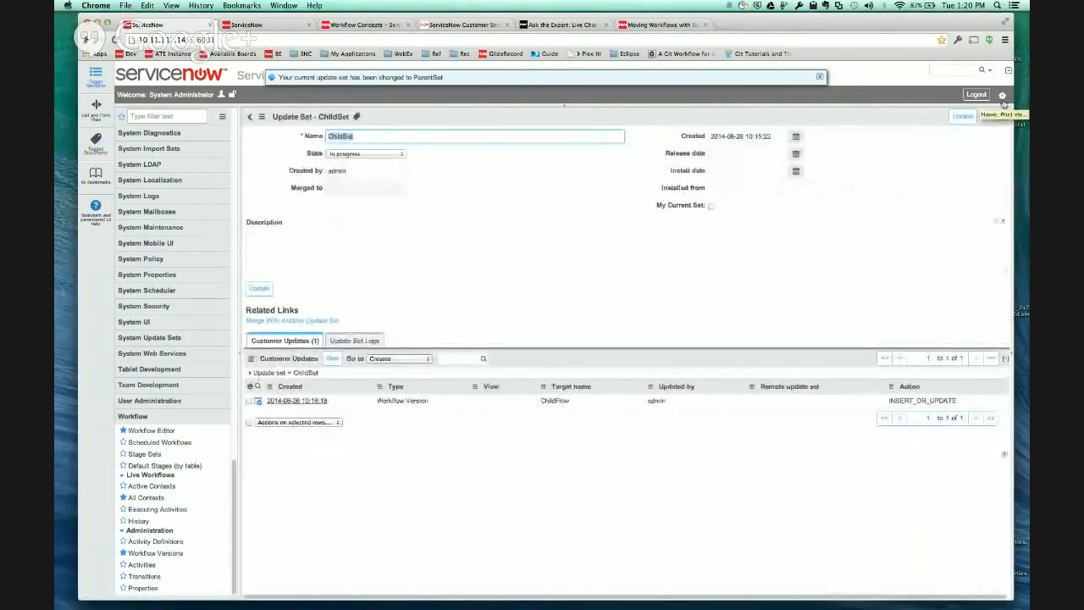
pyautogui.click(312, 321)
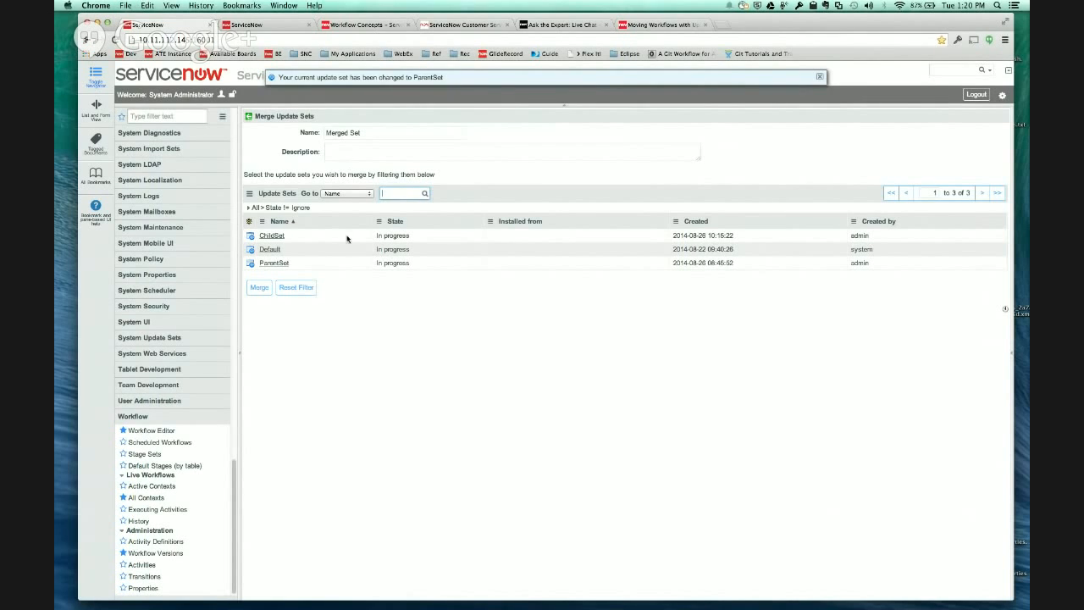
pyautogui.click(480, 421)
pyautogui.click(246, 118)
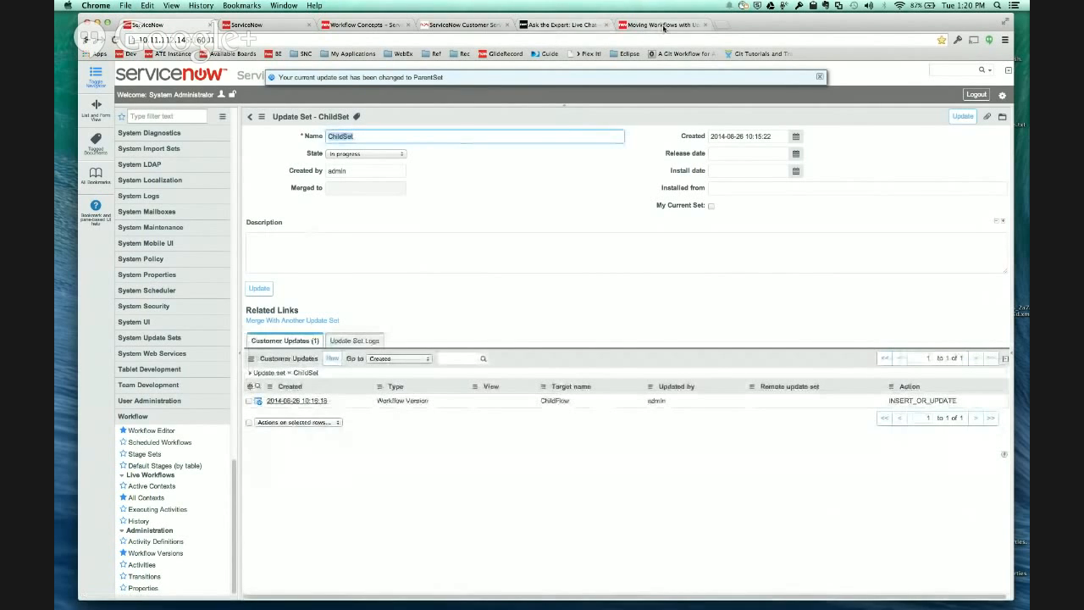
# - Review the Moving Workflows with Update Sets documentation, covering the subflow dependency use cases and the moving and removing of input variables
pyautogui.click(657, 25)
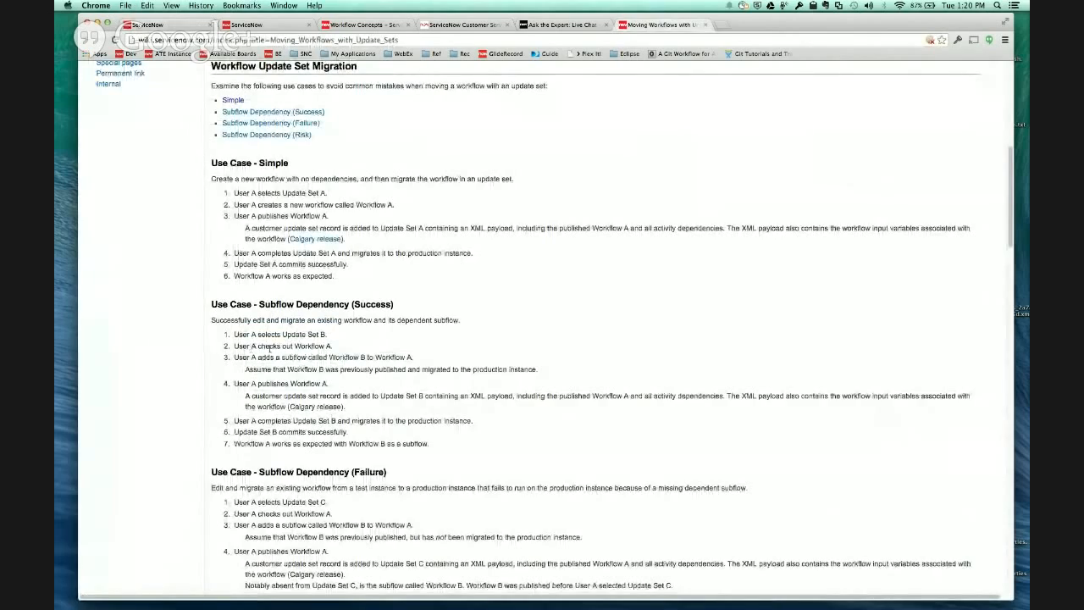
pyautogui.scroll(-5, 269, 348)
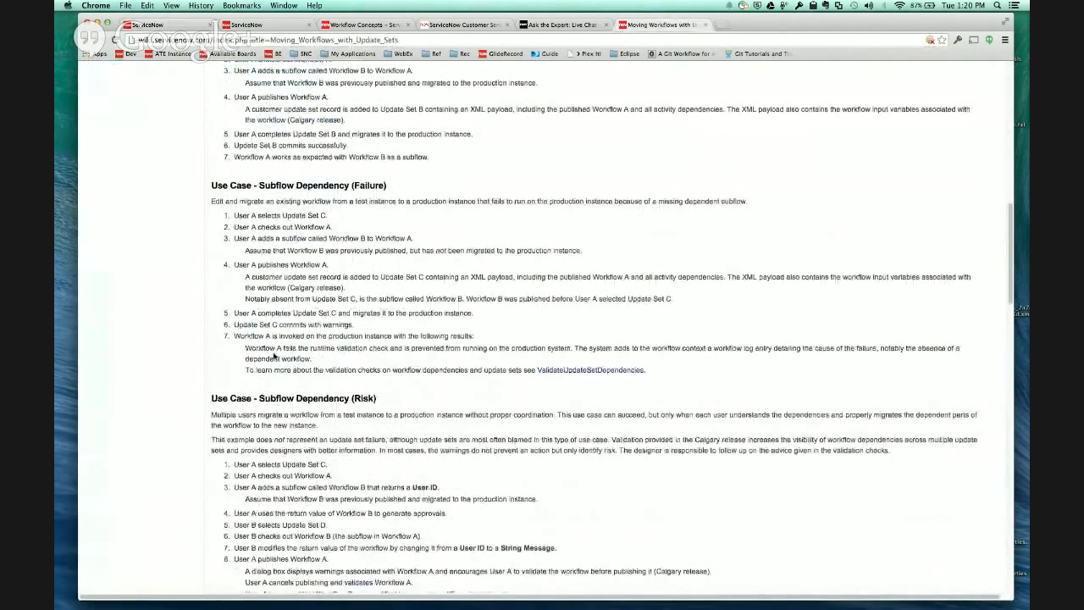
pyautogui.scroll(-2, 273, 357)
pyautogui.scroll(-4, 274, 356)
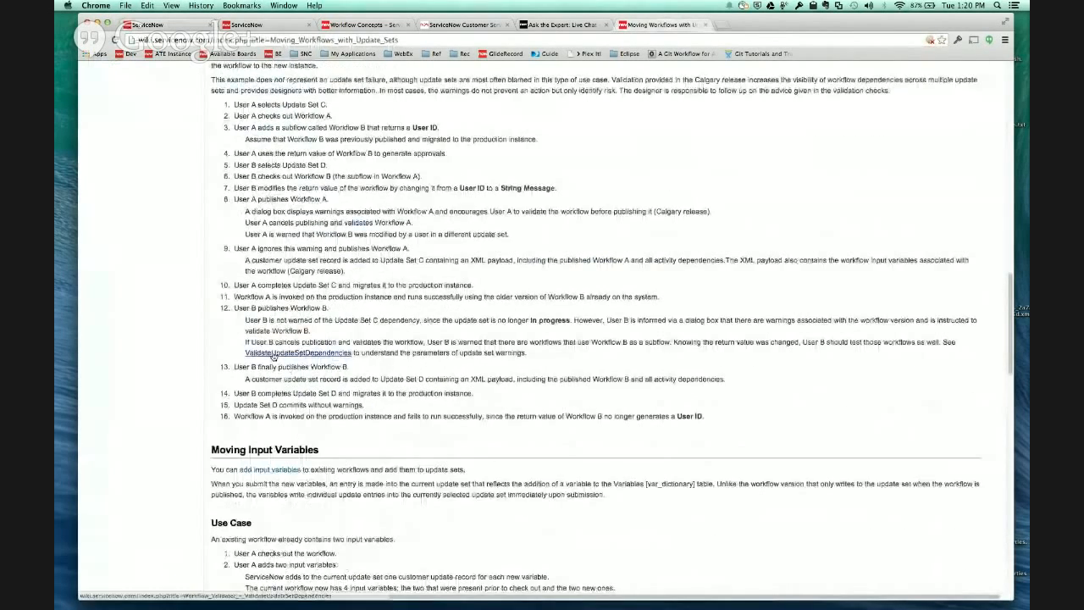
pyautogui.scroll(4, 288, 142)
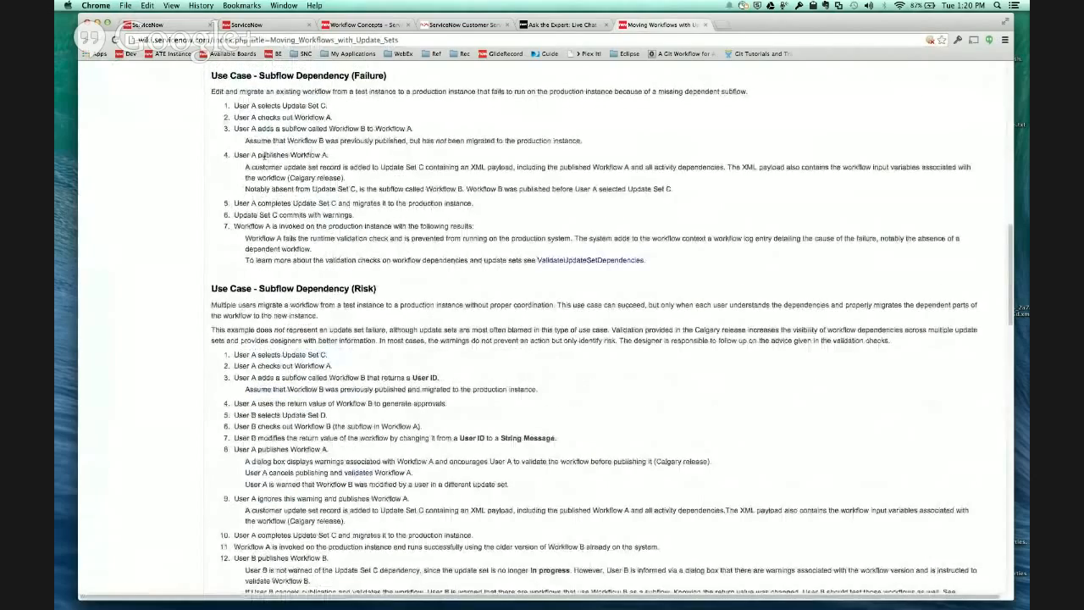
pyautogui.scroll(-1, 245, 269)
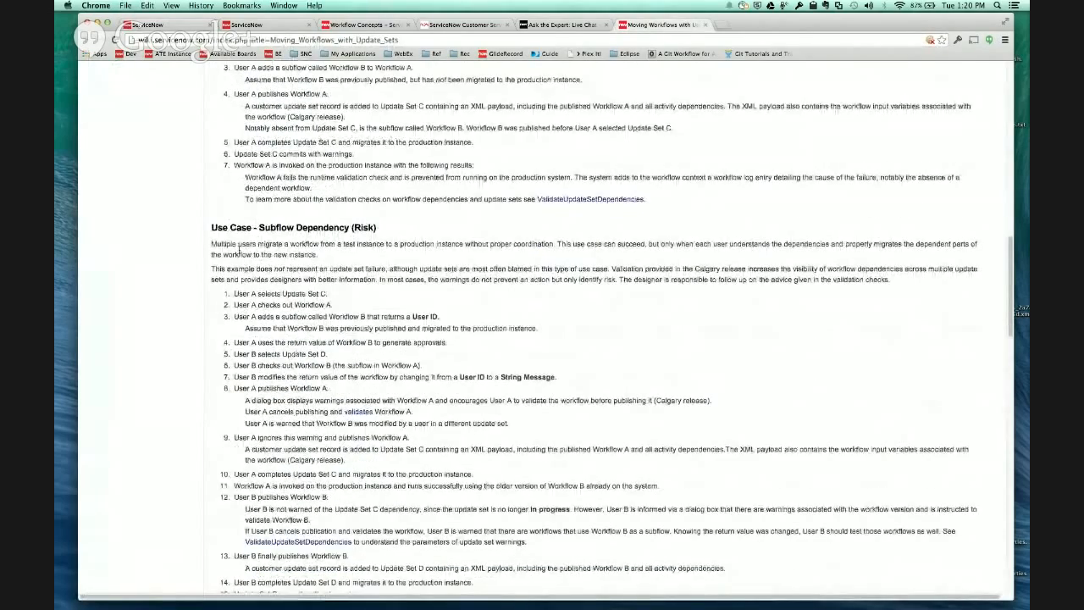
pyautogui.scroll(-2, 276, 309)
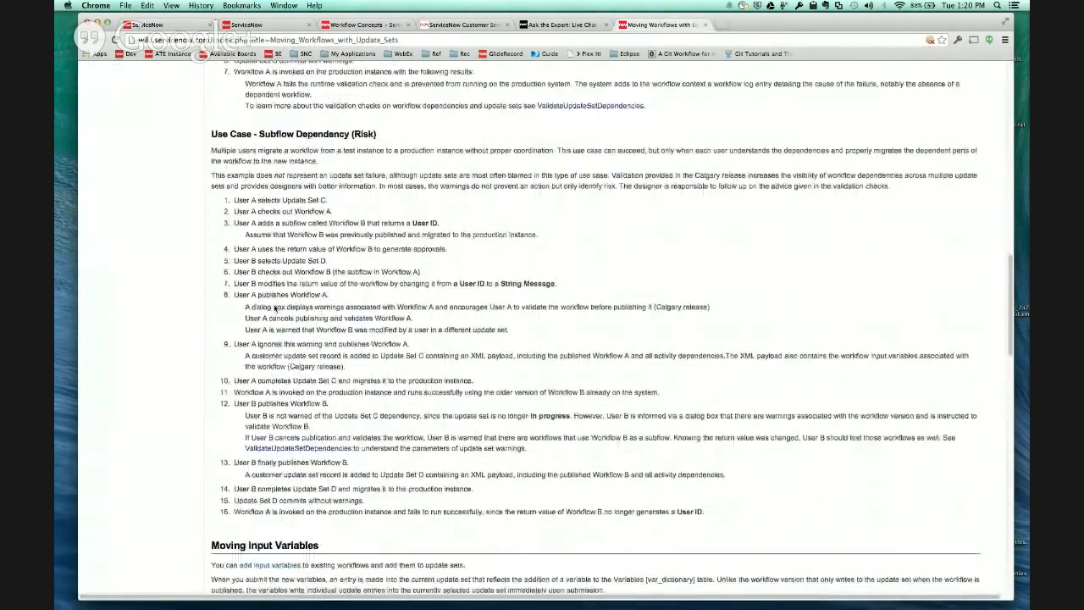
pyautogui.scroll(-2, 275, 309)
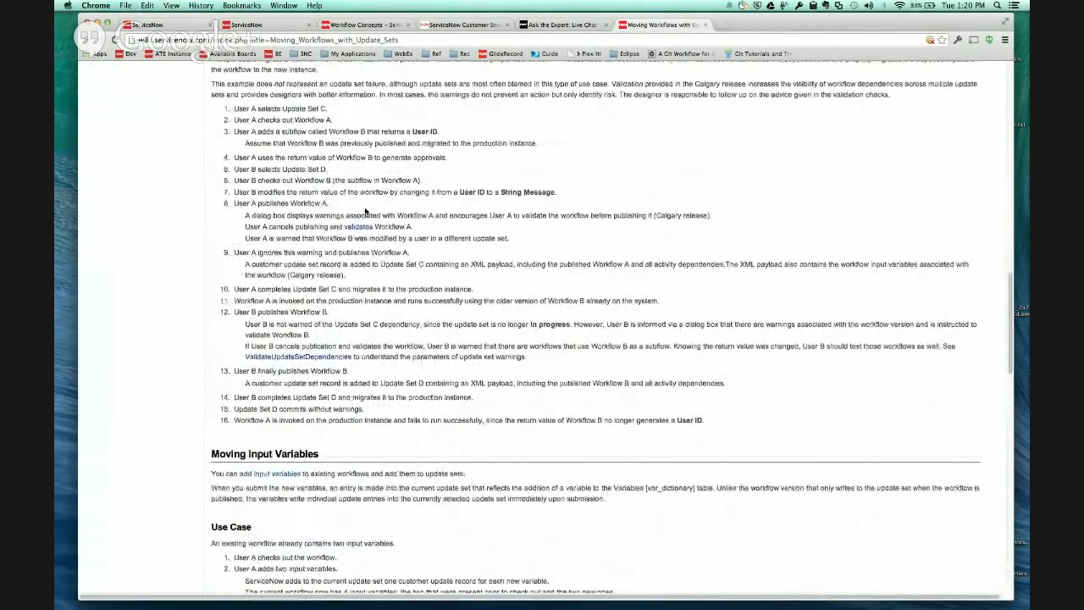
pyautogui.scroll(-1, 366, 211)
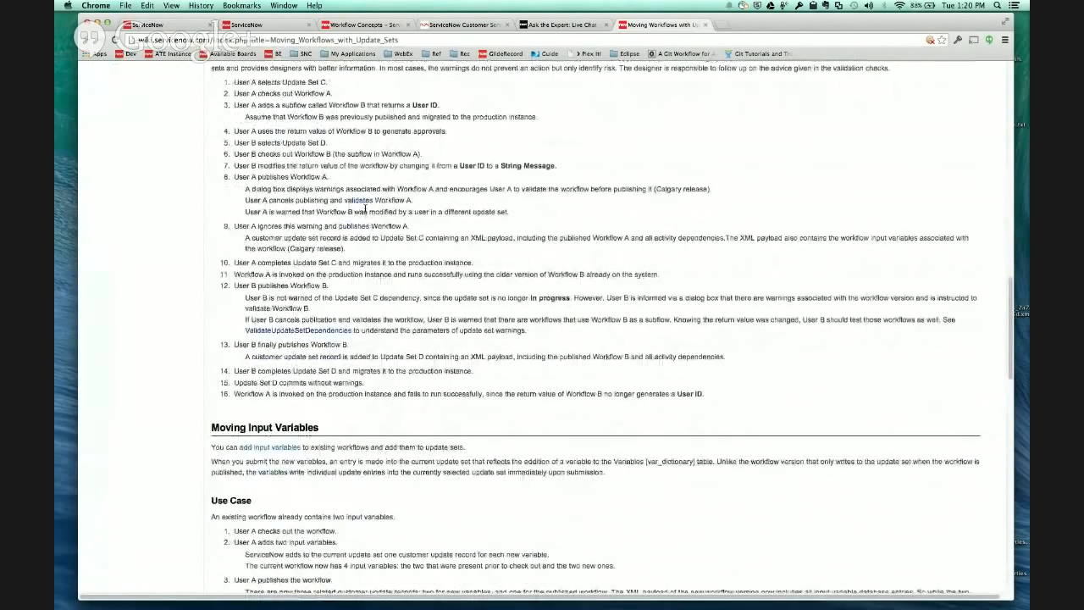
pyautogui.scroll(-5, 366, 212)
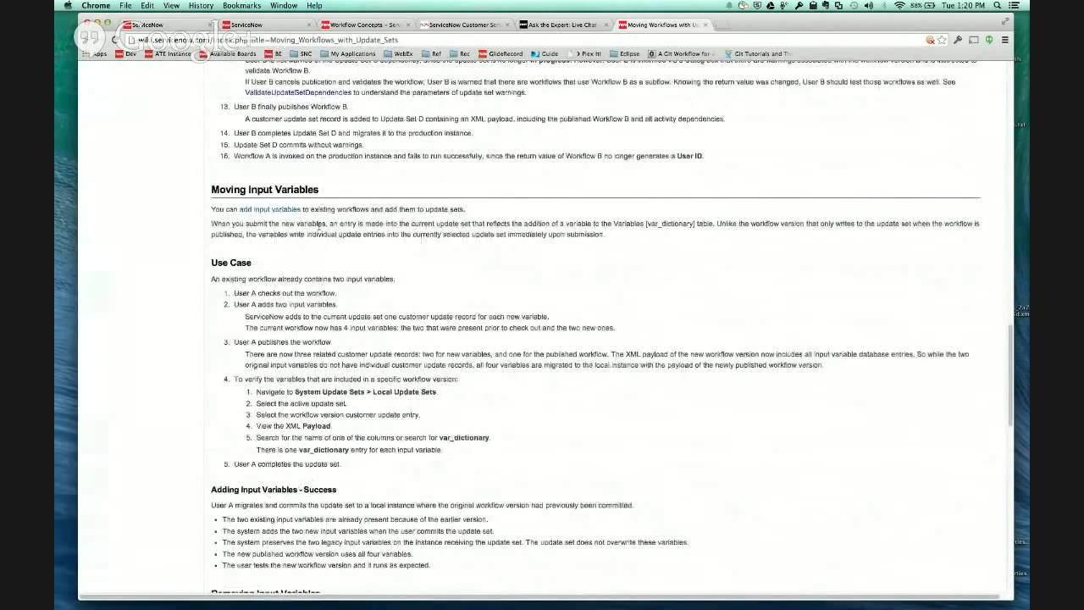
pyautogui.scroll(-1, 320, 225)
pyautogui.scroll(-1, 334, 312)
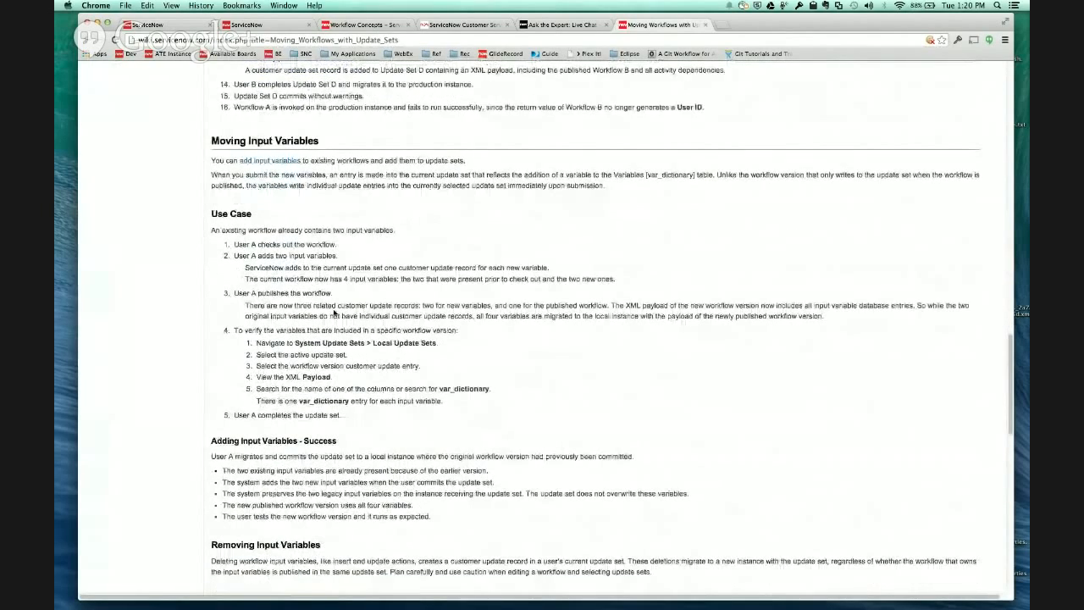
pyautogui.scroll(-2, 335, 313)
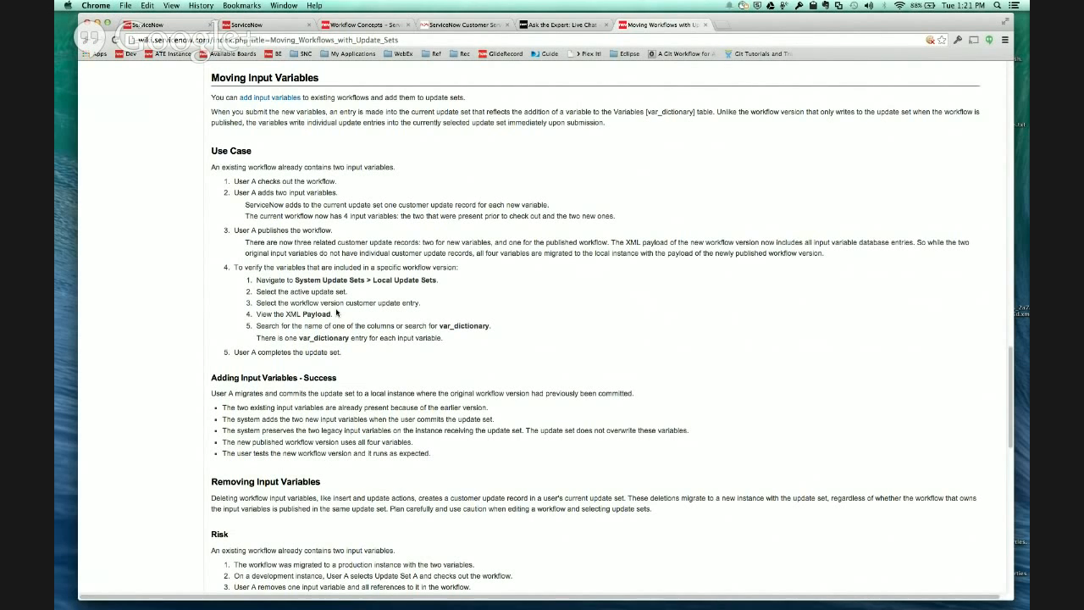
# - Review the documentation sections on removing input variables, avoiding duplicate workflows, and the risk of migrating update sets out of order
pyautogui.click(146, 26)
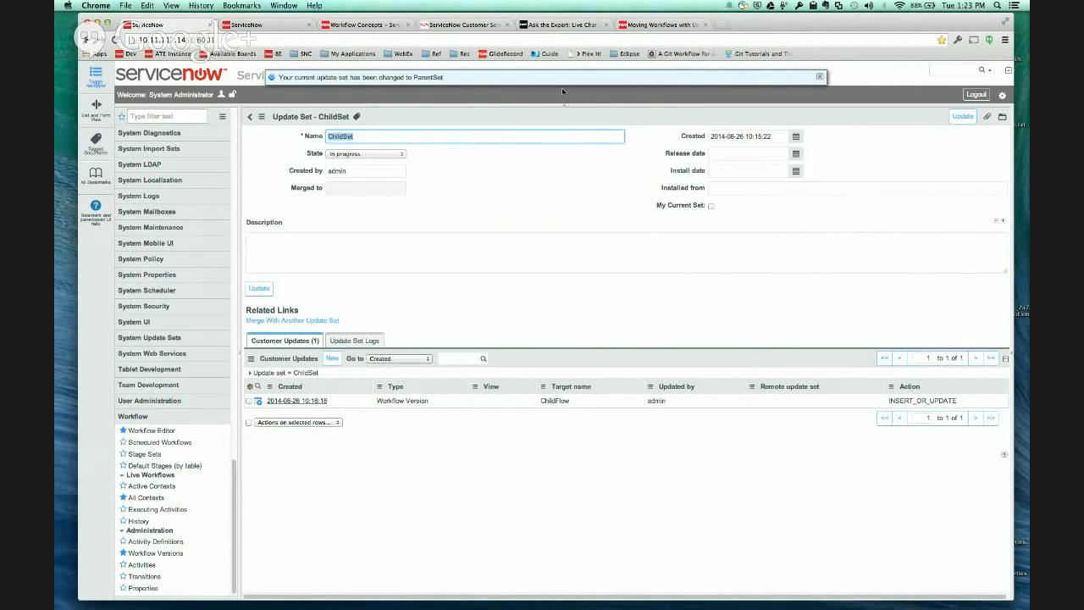
pyautogui.click(653, 26)
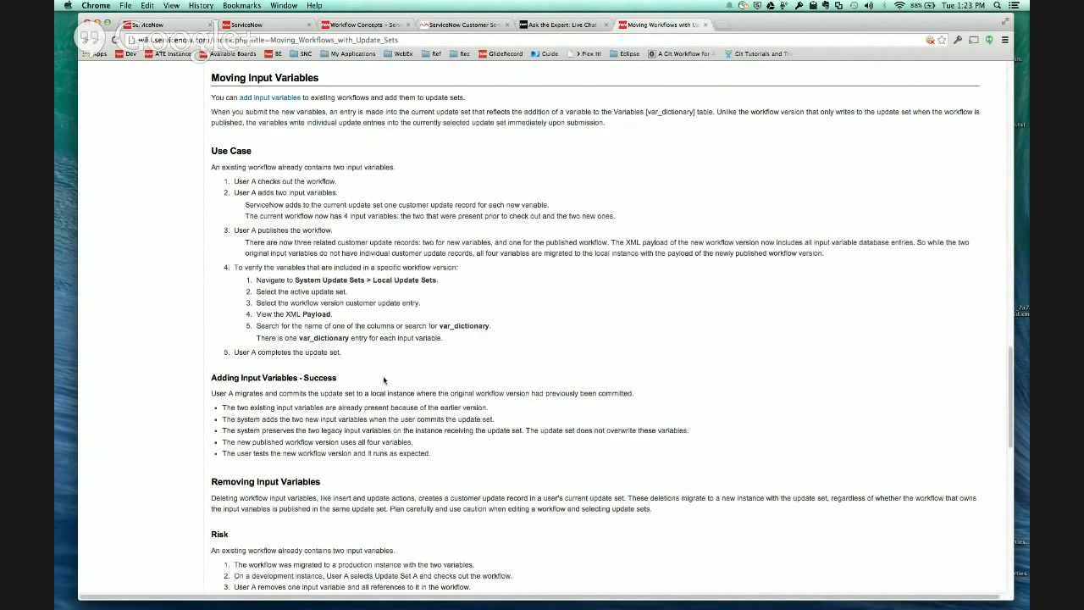
pyautogui.scroll(-5, 383, 376)
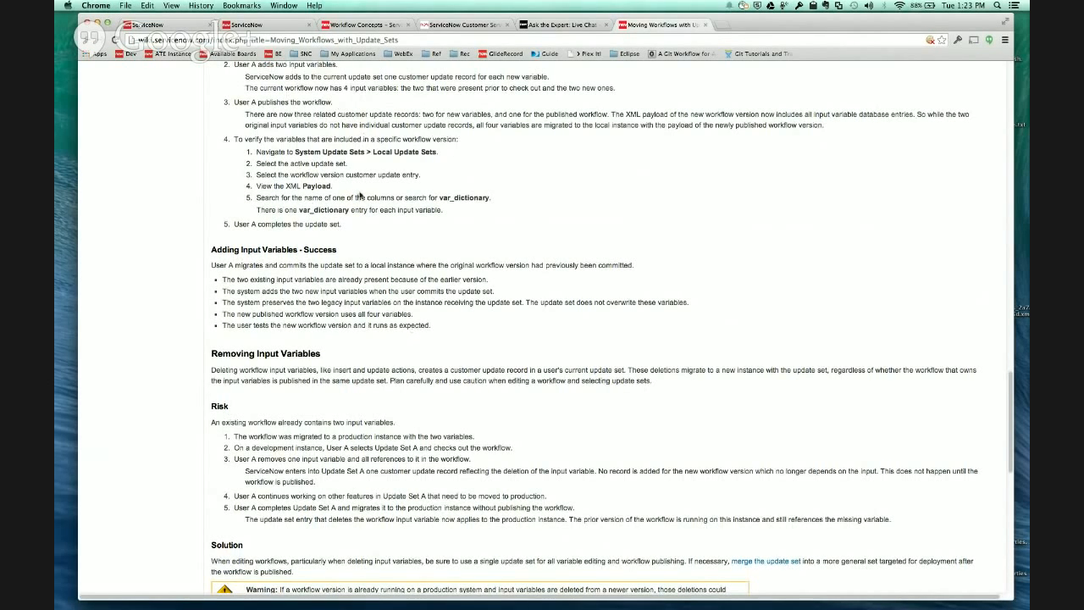
pyautogui.scroll(-3, 360, 193)
pyautogui.scroll(-1, 360, 193)
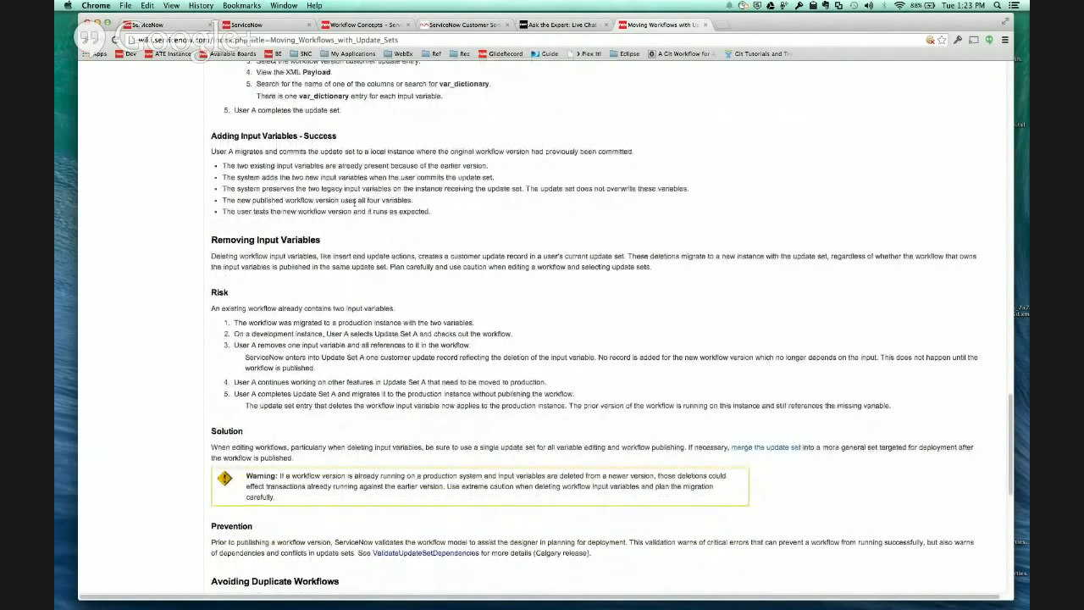
pyautogui.scroll(-8, 295, 210)
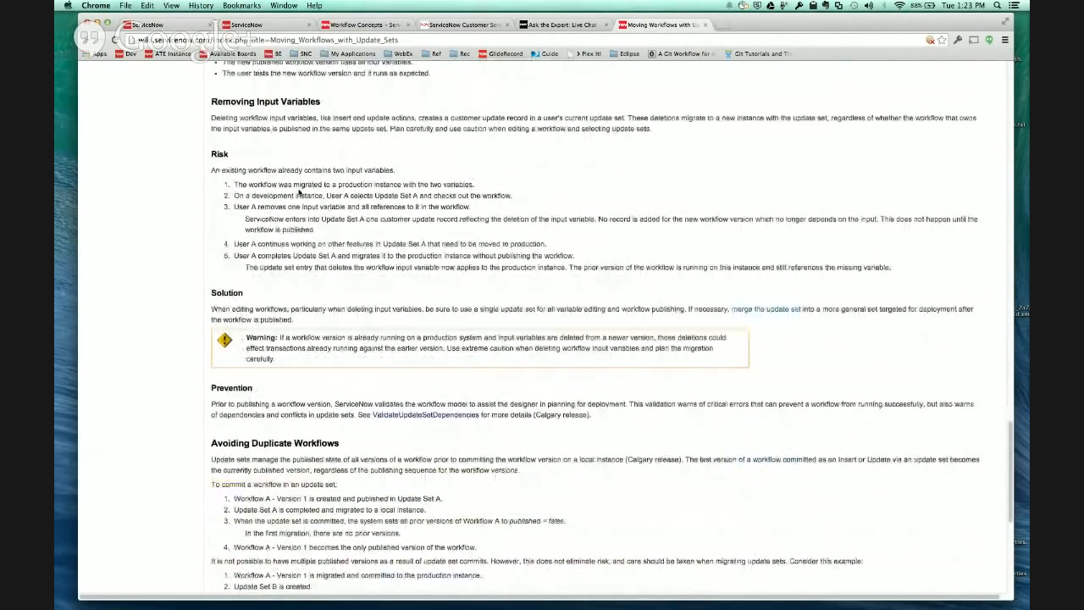
pyautogui.scroll(-3, 275, 252)
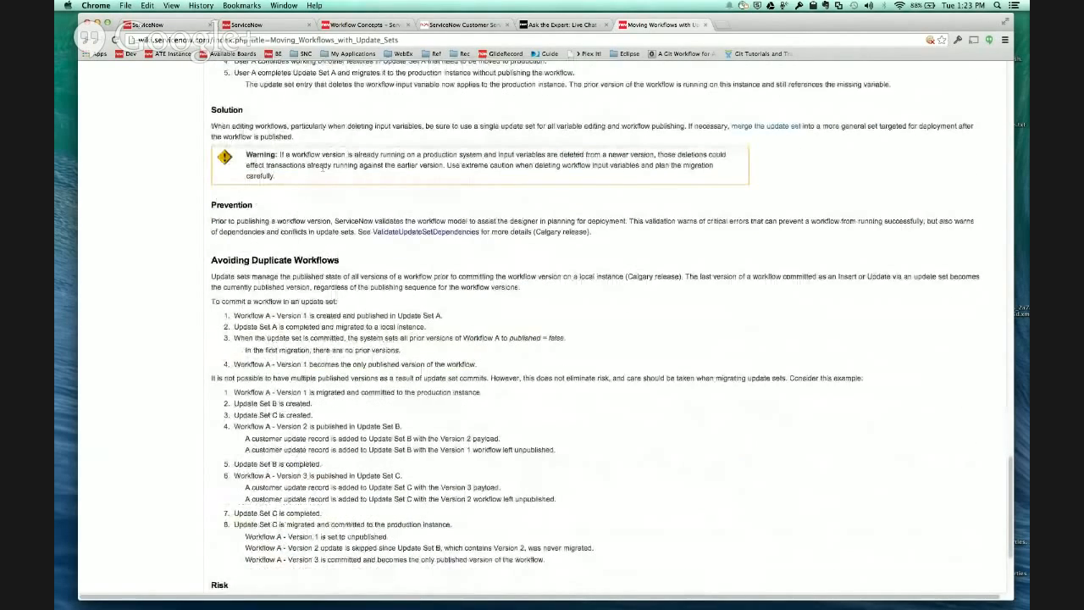
pyautogui.scroll(-4, 246, 366)
pyautogui.scroll(3, 331, 373)
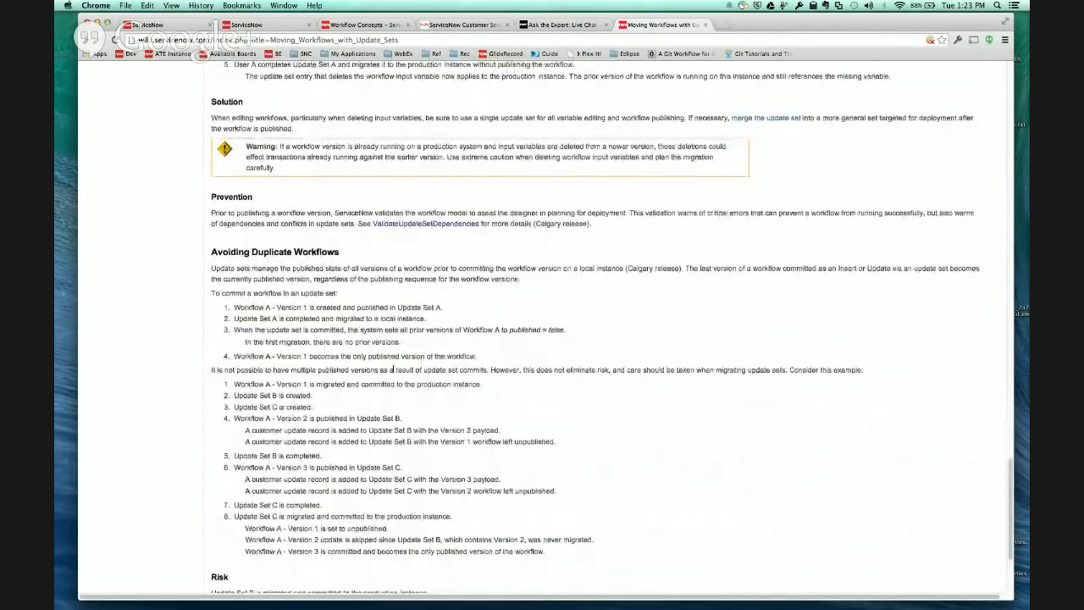
pyautogui.scroll(-2, 332, 370)
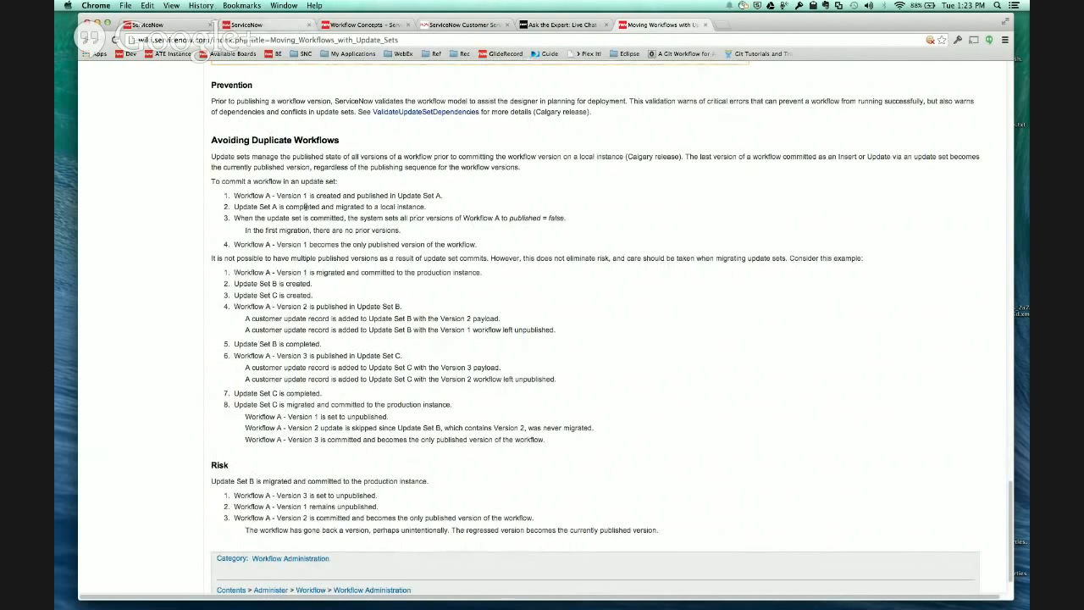
# - Create a new update set named ParentSet2 and make it the current update set
pyautogui.click(278, 24)
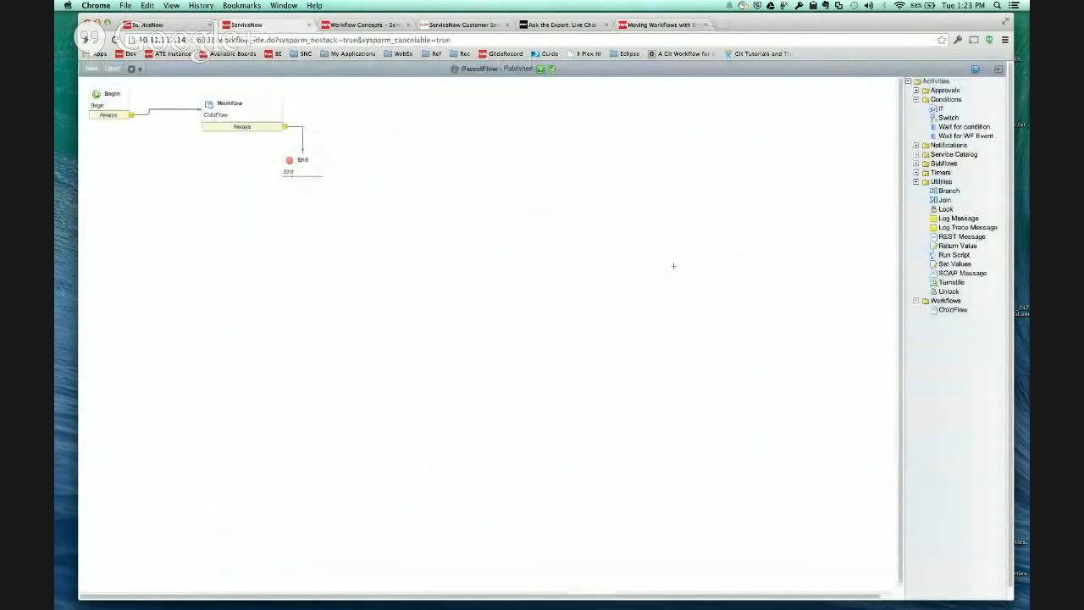
pyautogui.click(170, 25)
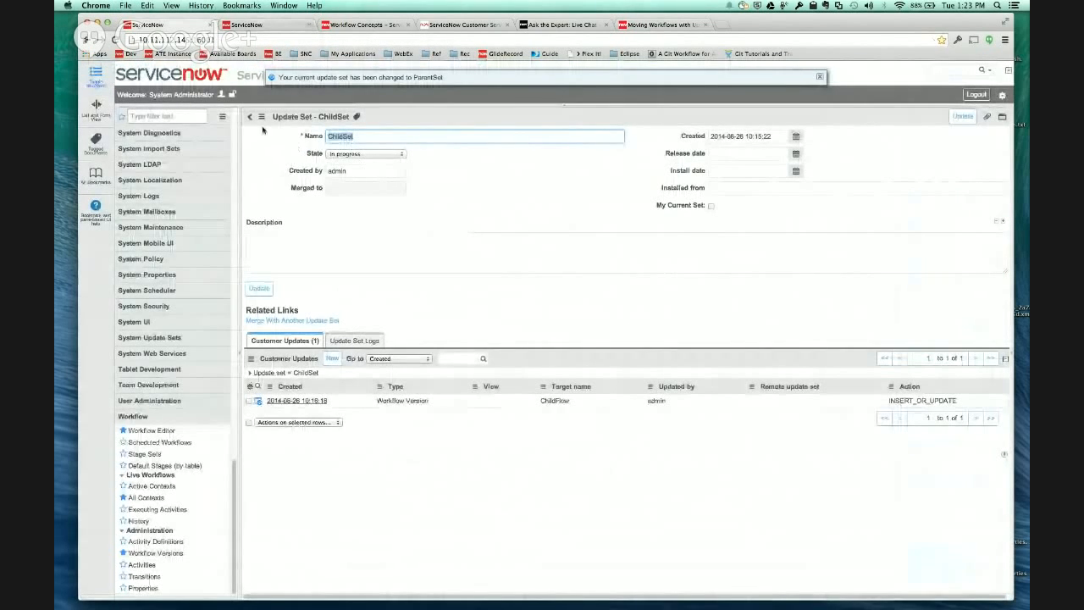
pyautogui.click(251, 118)
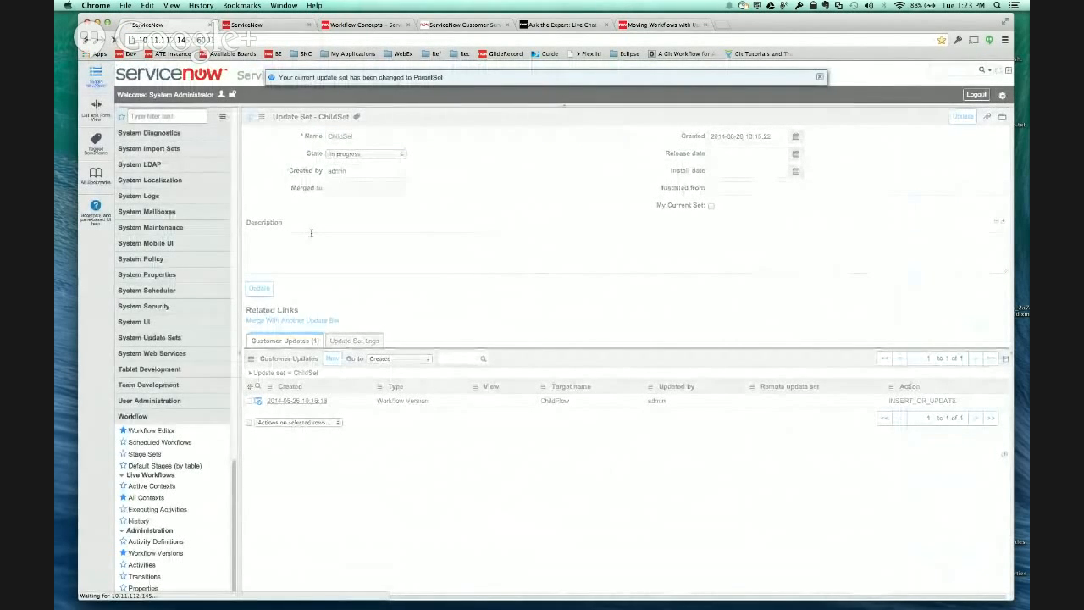
pyautogui.click(1002, 95)
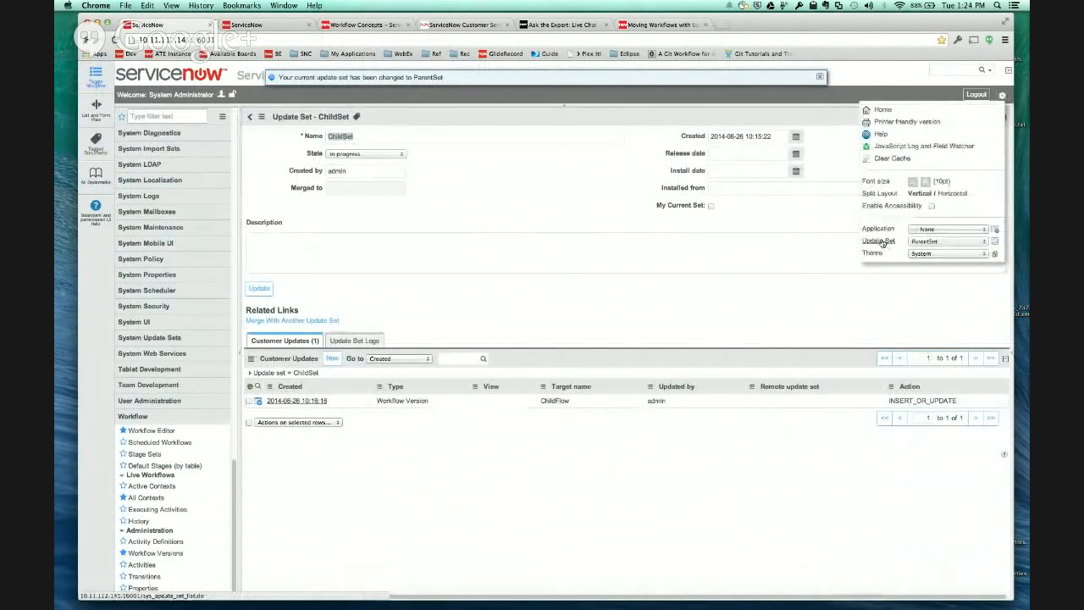
pyautogui.click(881, 242)
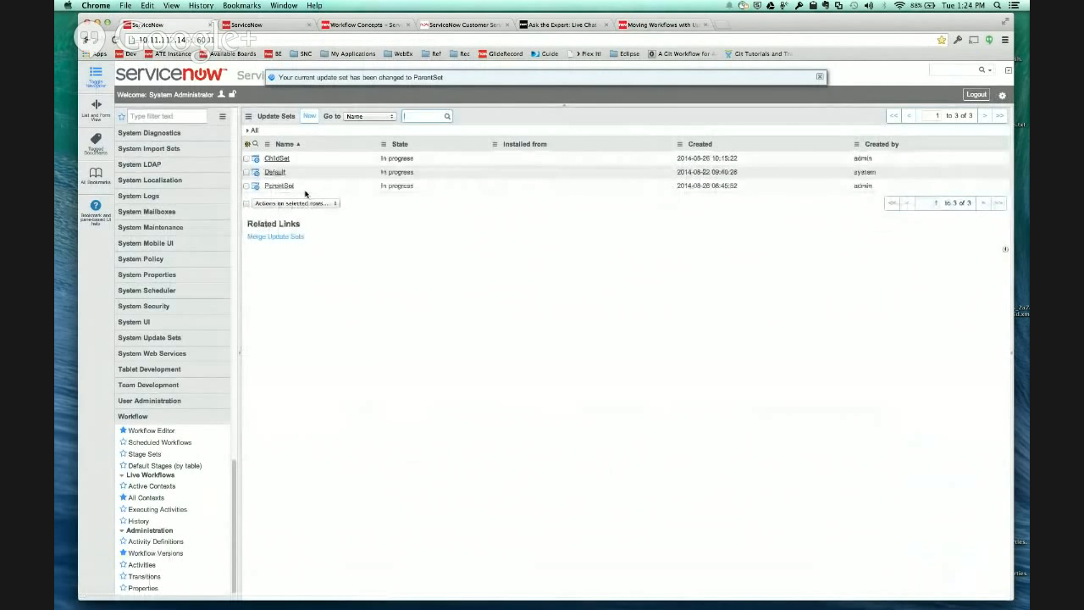
pyautogui.click(309, 116)
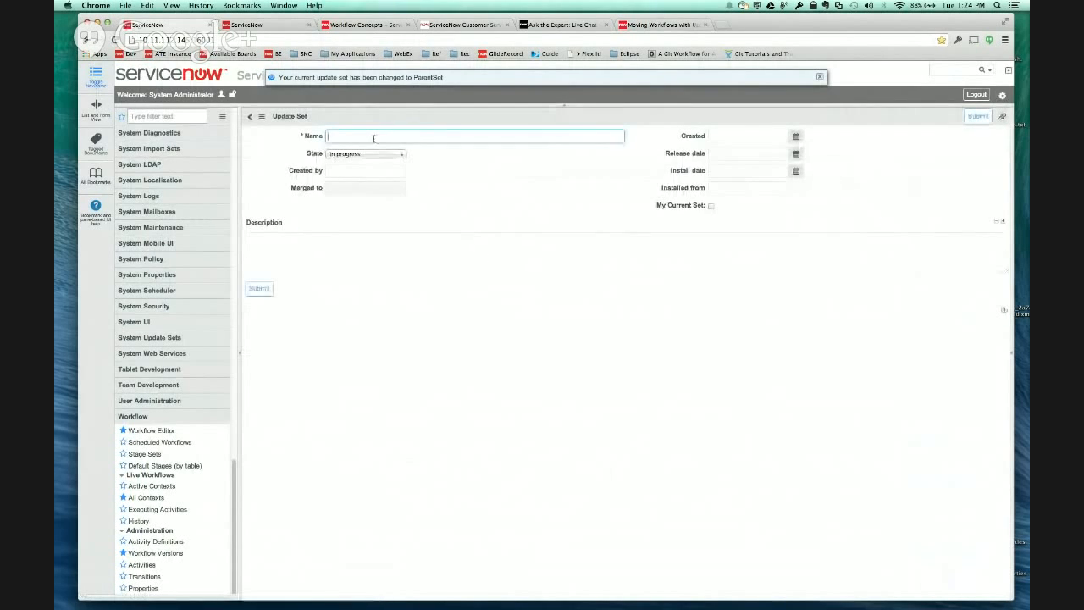
pyautogui.write('ParentSet2')
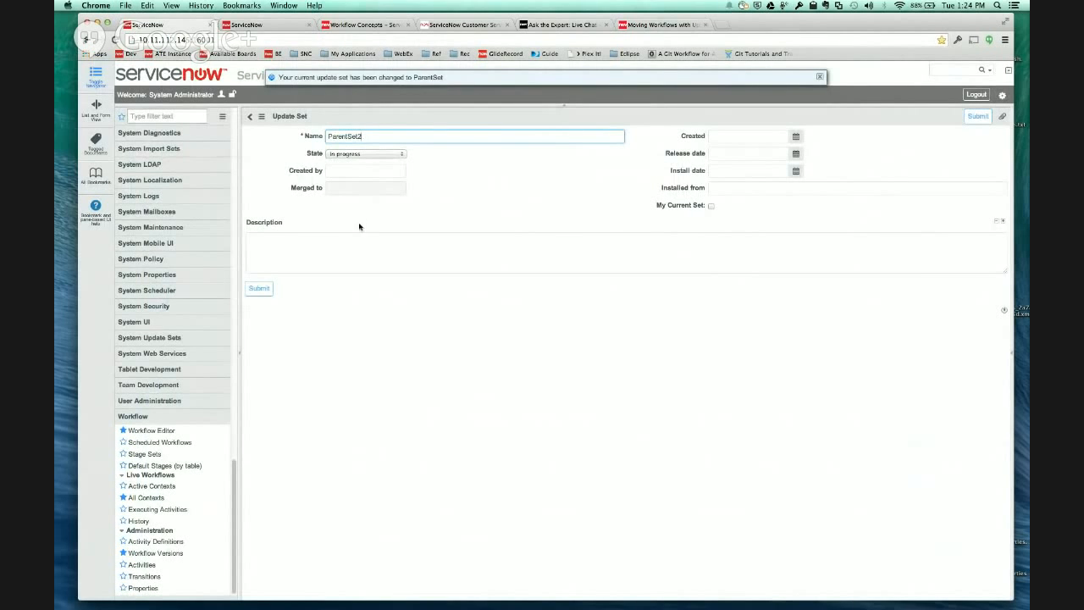
pyautogui.click(711, 205)
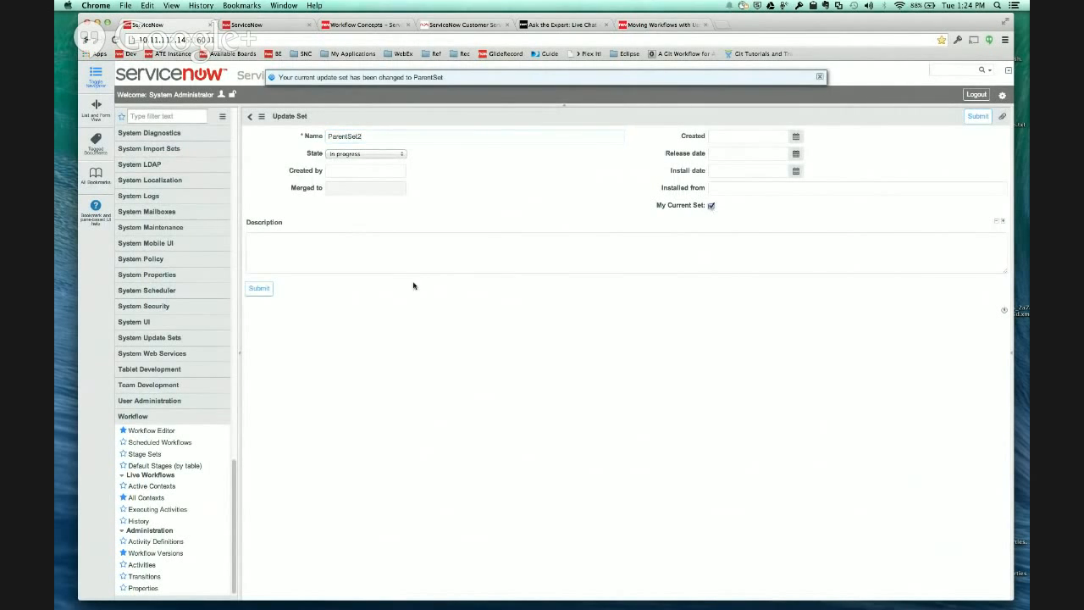
pyautogui.click(260, 288)
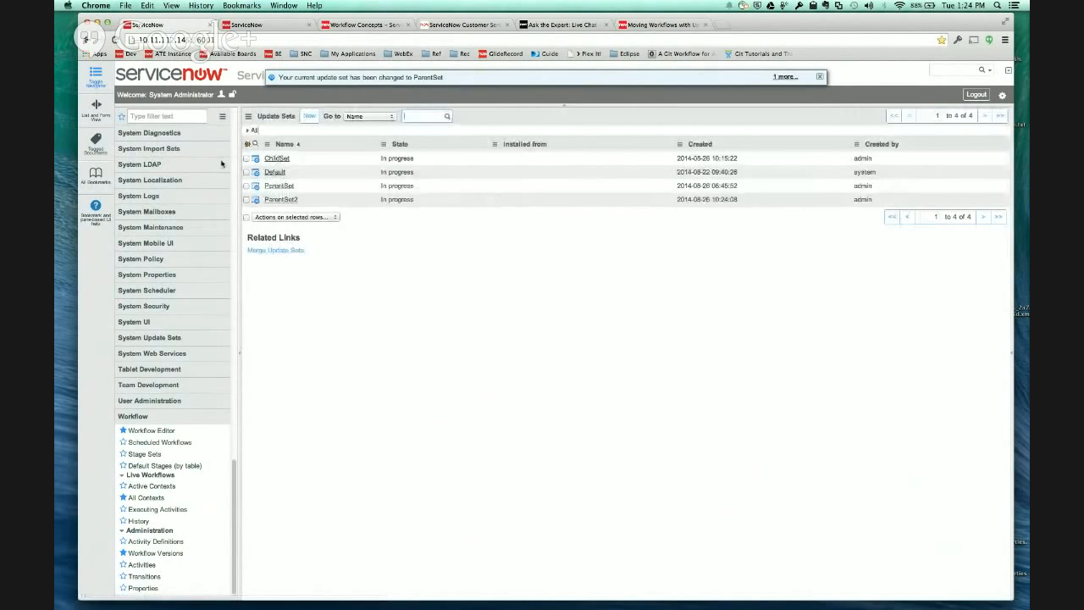
# - Check out ParentFlow and insert a Log Message activity named "more stuff" between the ChildFlow subflow and End
pyautogui.click(254, 25)
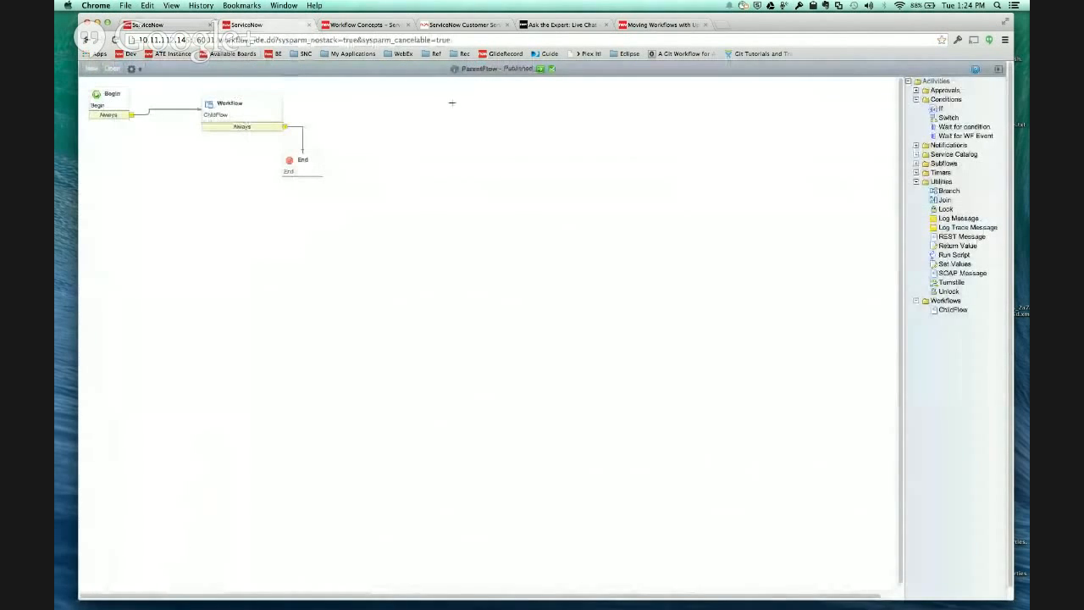
pyautogui.click(140, 70)
pyautogui.click(158, 111)
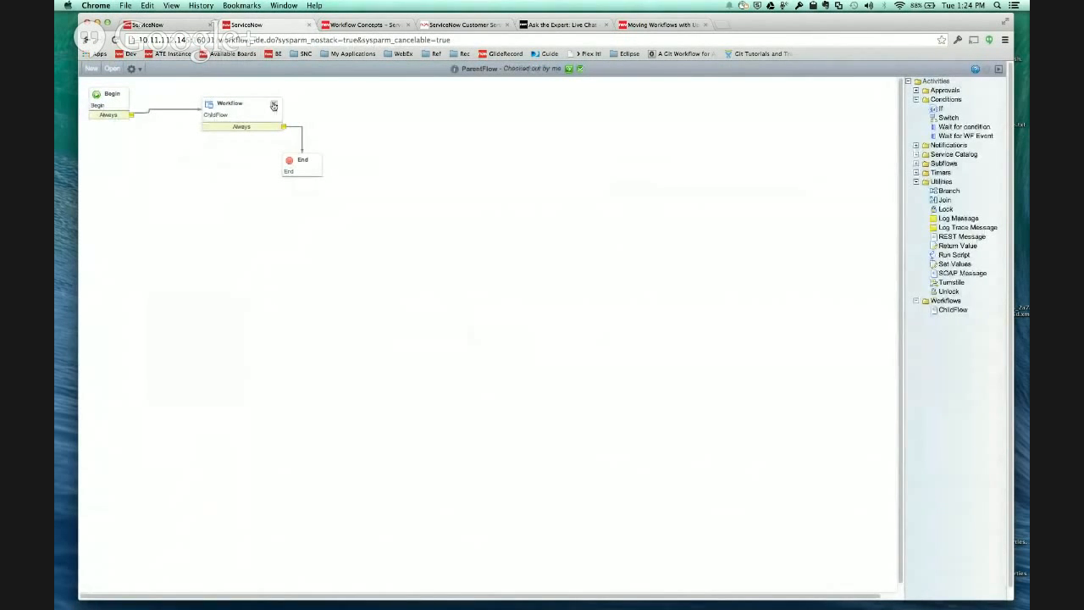
pyautogui.moveTo(945, 219); pyautogui.dragTo(338, 135)
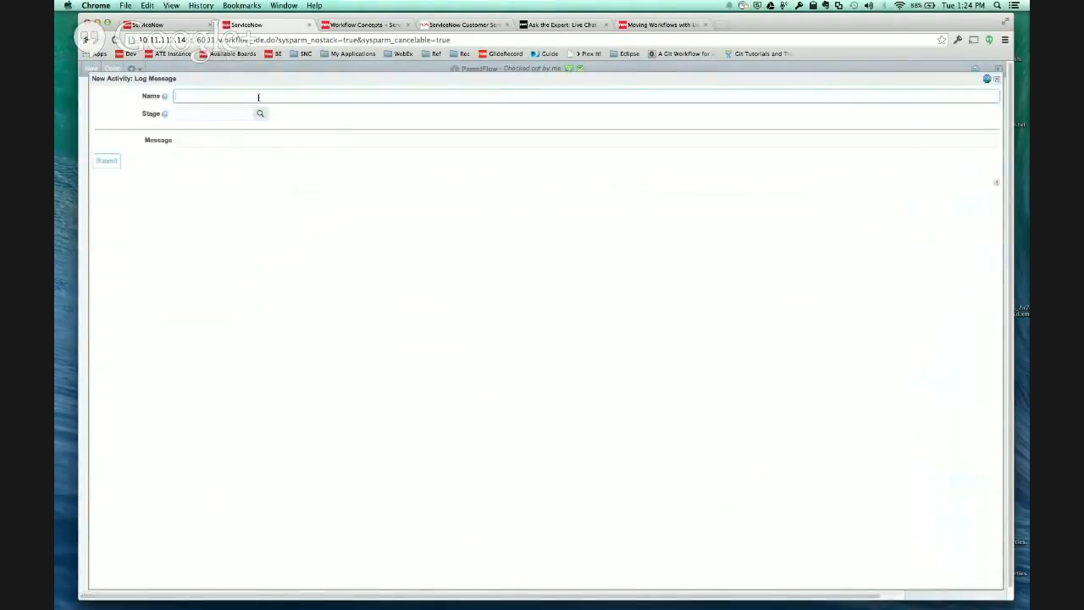
pyautogui.write('mom')
pyautogui.click(92, 161)
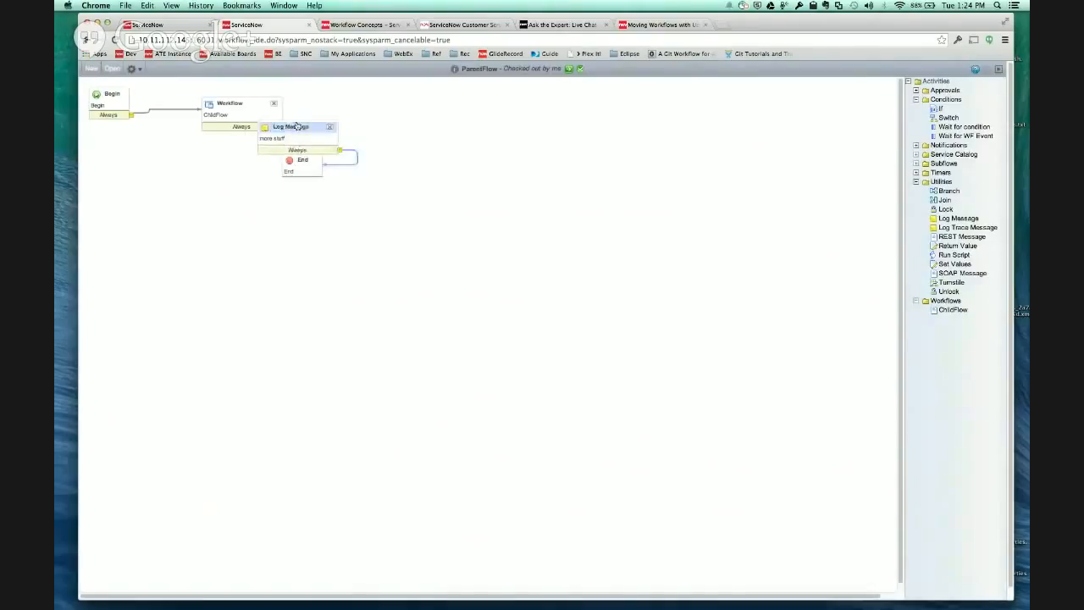
pyautogui.moveTo(293, 126); pyautogui.dragTo(369, 104)
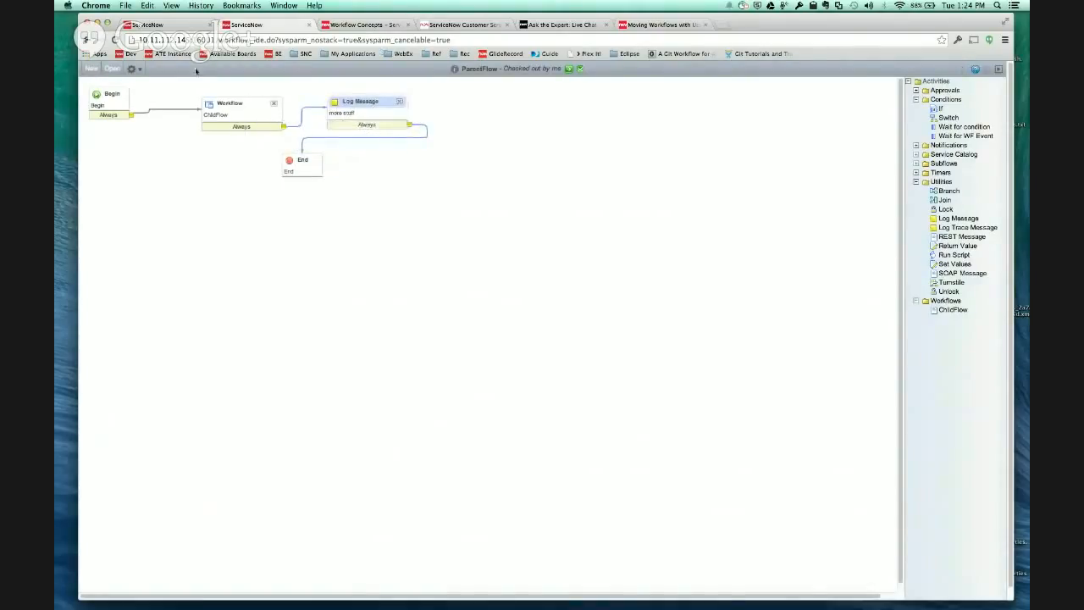
# - Publish the edited ParentFlow despite the validation warnings
pyautogui.click(140, 71)
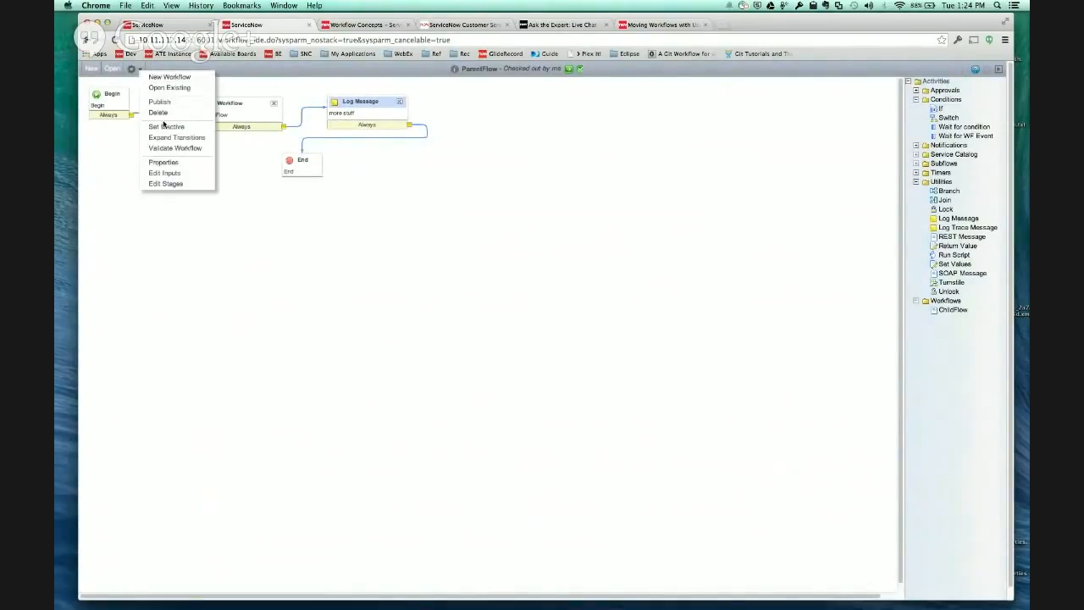
pyautogui.click(161, 107)
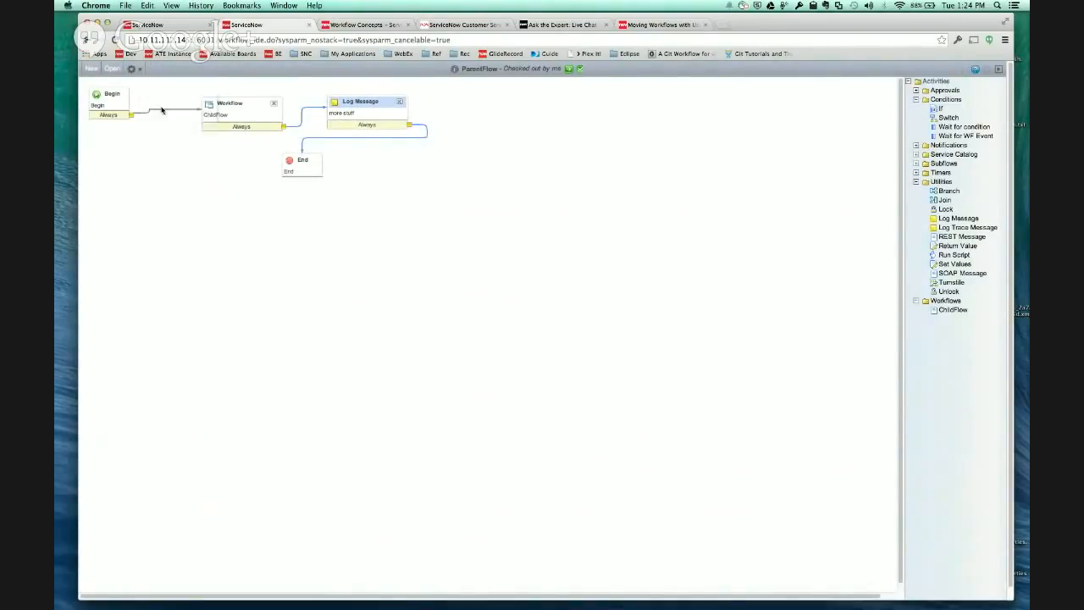
pyautogui.click(132, 68)
pyautogui.click(152, 101)
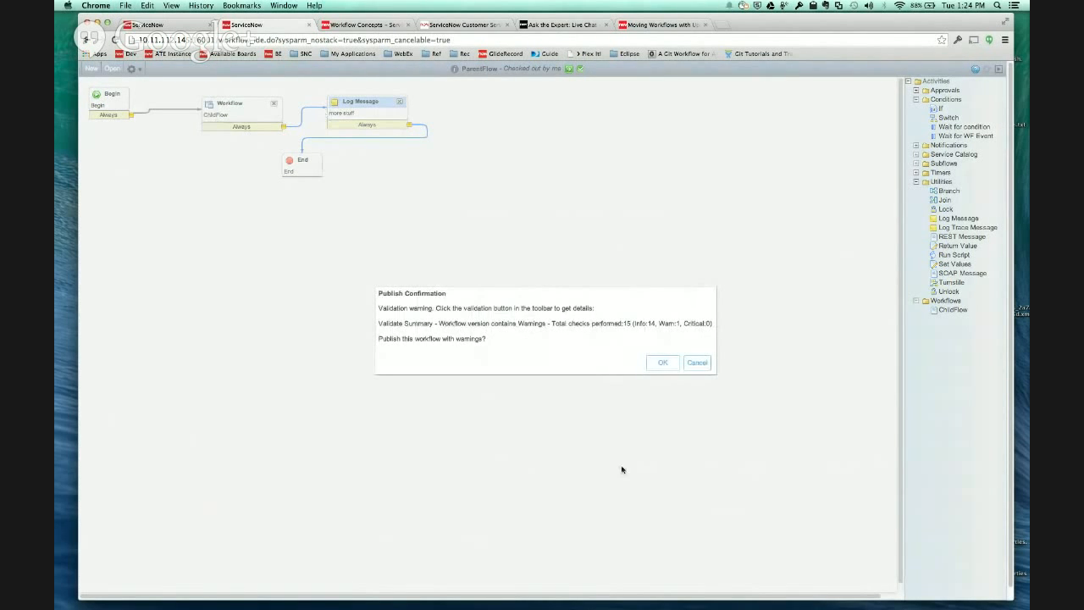
pyautogui.click(662, 363)
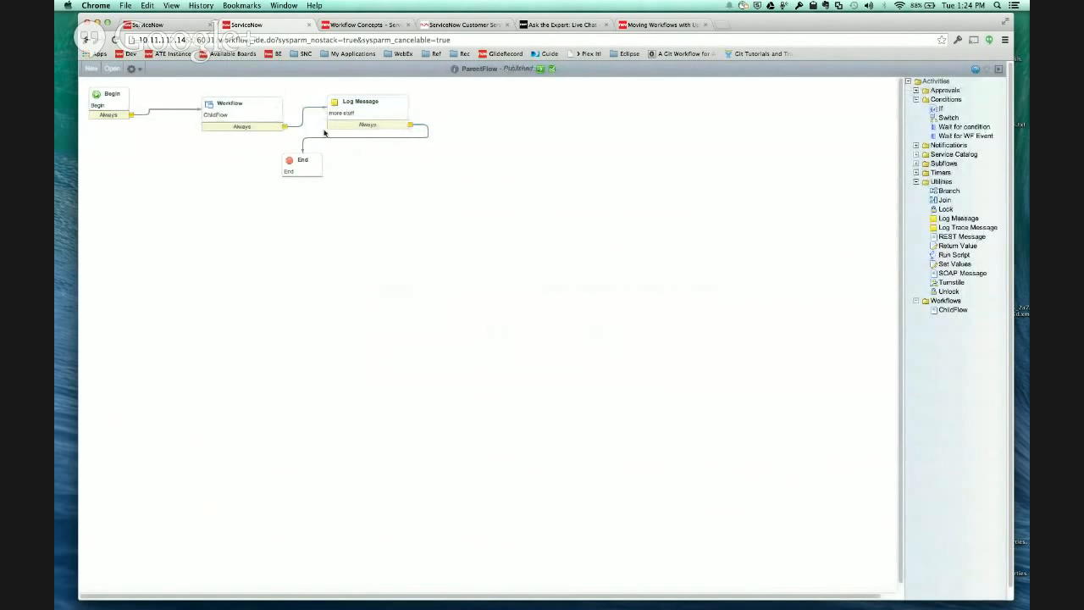
# - Set the state of the ParentSet2 update set to Complete and save the record
pyautogui.click(188, 25)
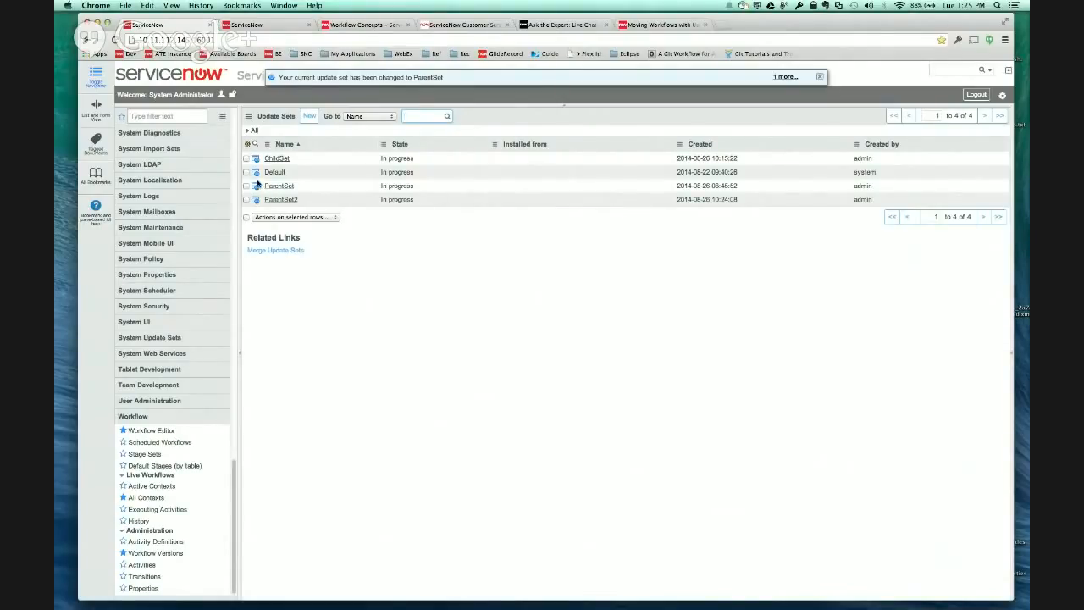
pyautogui.click(295, 203)
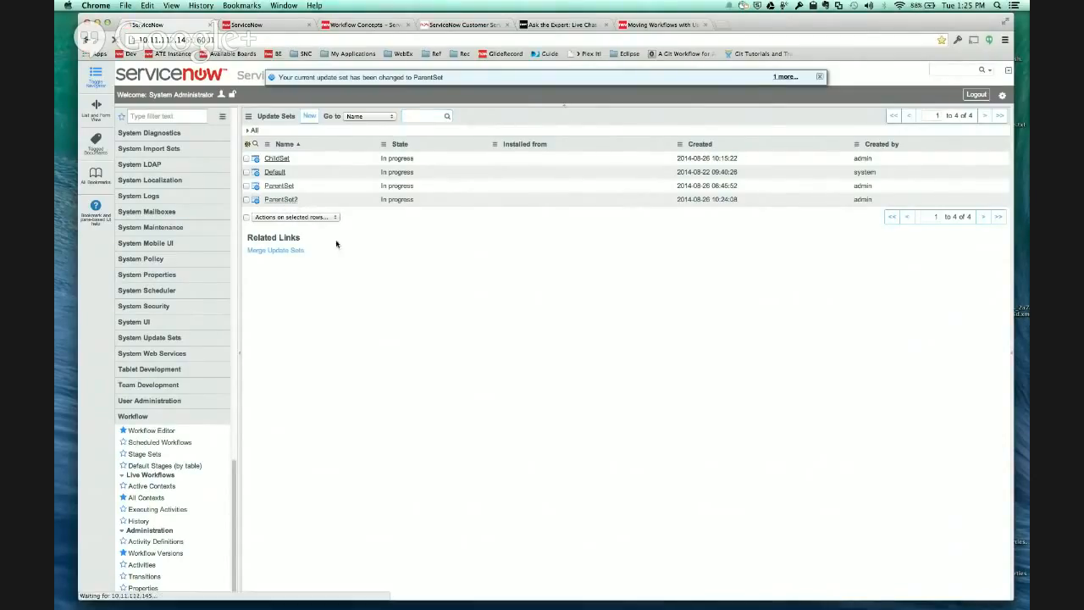
pyautogui.click(374, 153)
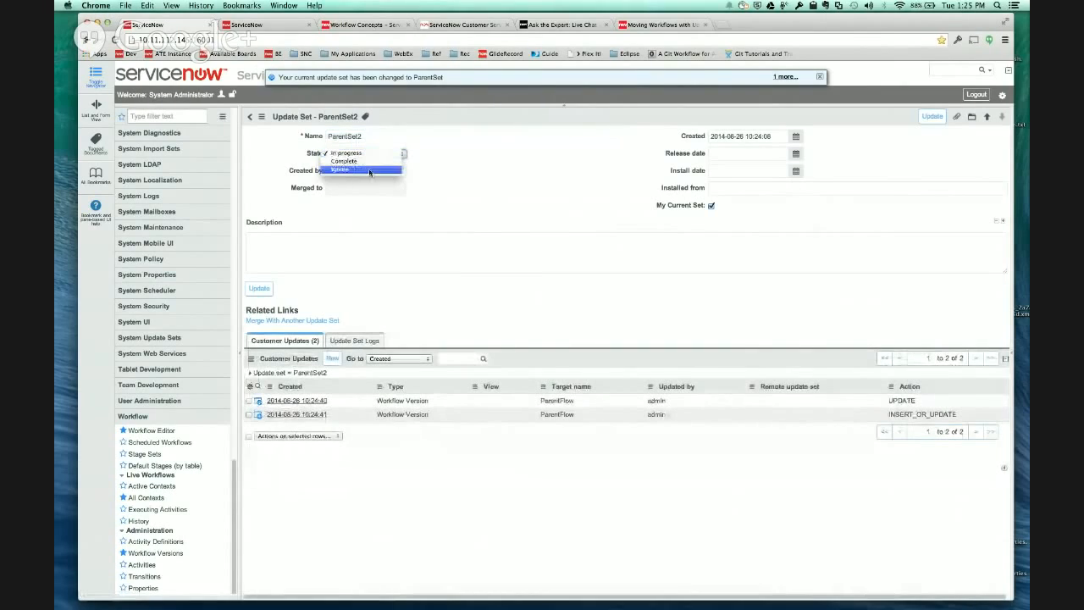
pyautogui.click(344, 161)
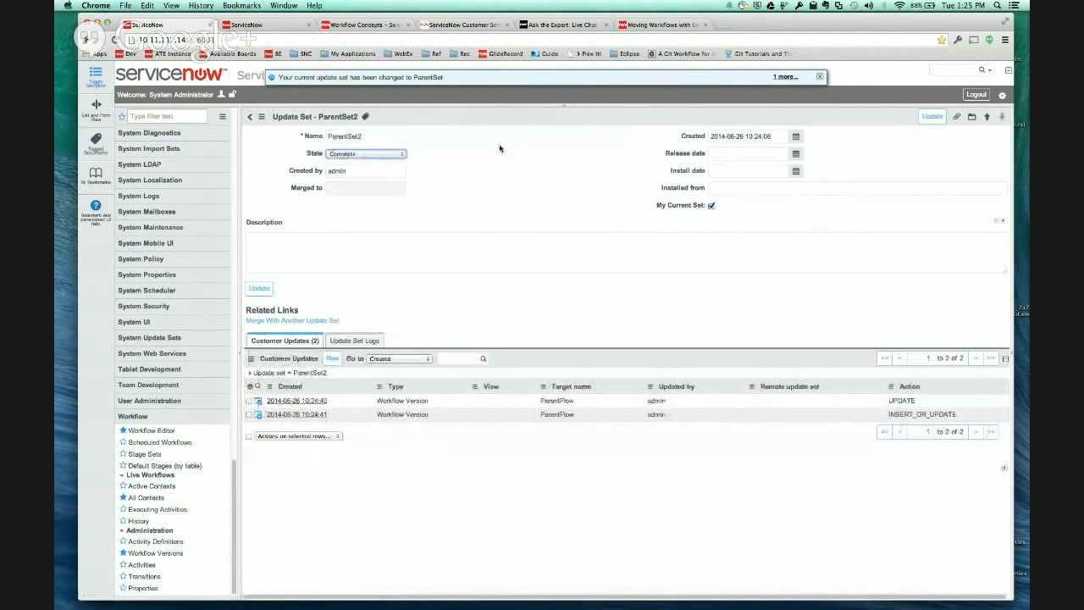
pyautogui.click(932, 116)
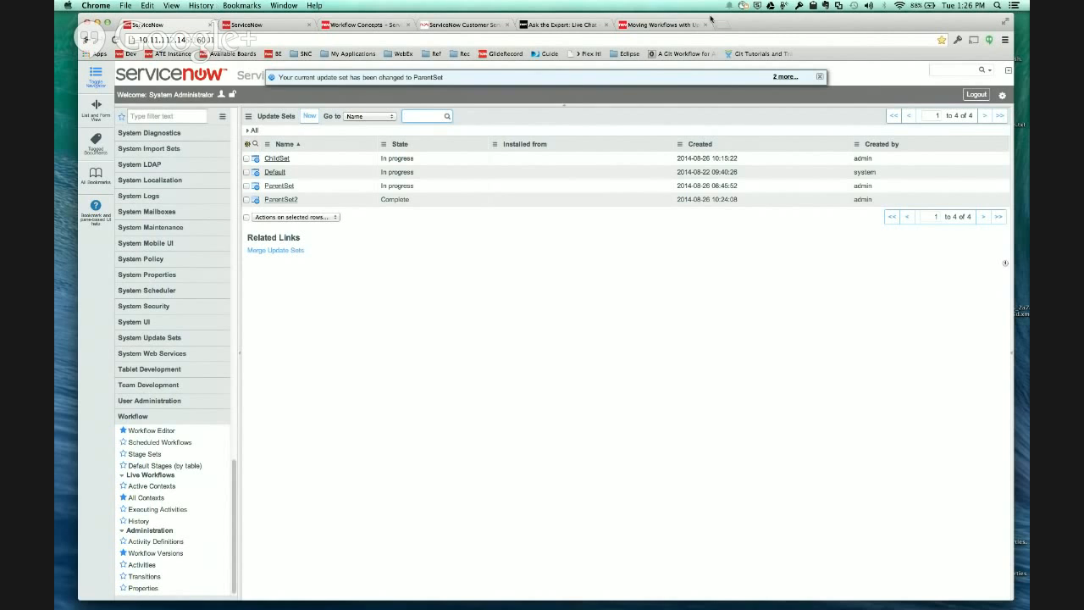
# - Revisit the subflow dependency use cases in the Moving Workflows with Update Sets documentation and switch to the ServiceNow Customer Service System dashboard
pyautogui.click(654, 27)
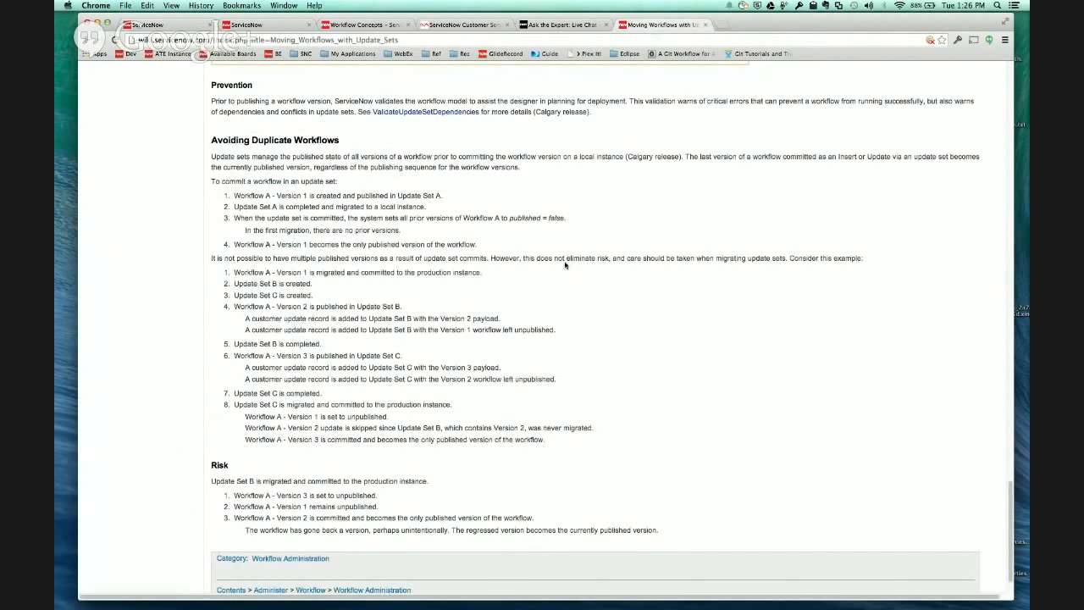
pyautogui.scroll(-2, 565, 265)
pyautogui.scroll(15, 565, 265)
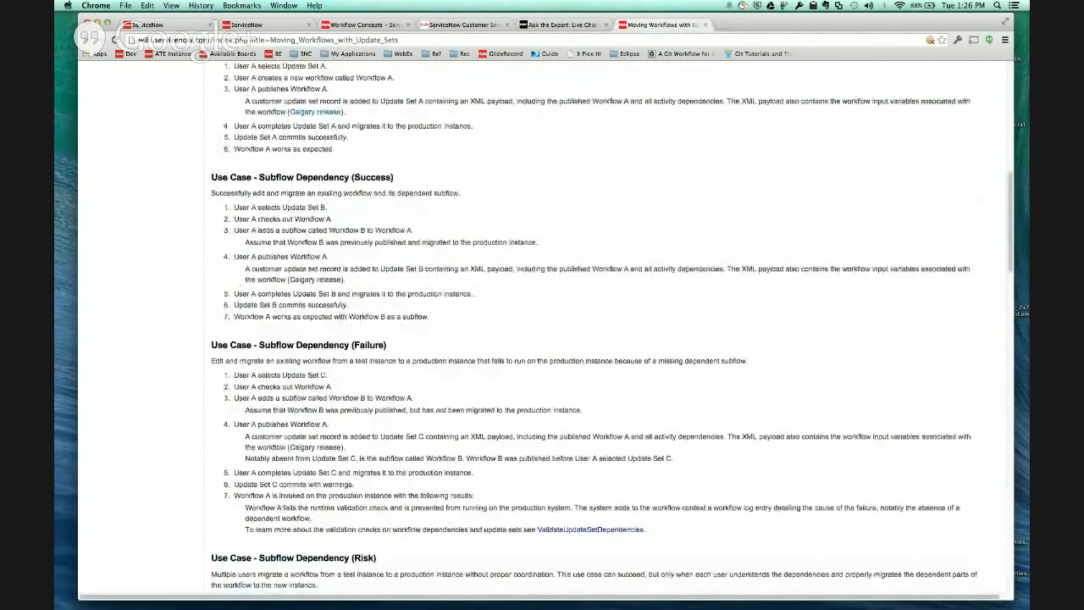
pyautogui.press('super+Tab')
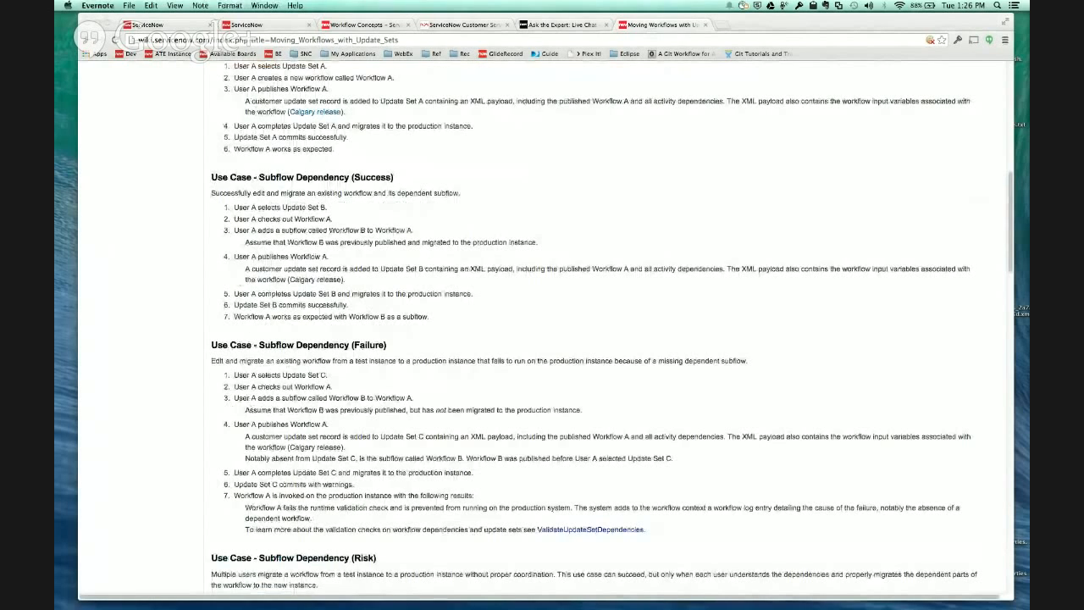
pyautogui.click(462, 27)
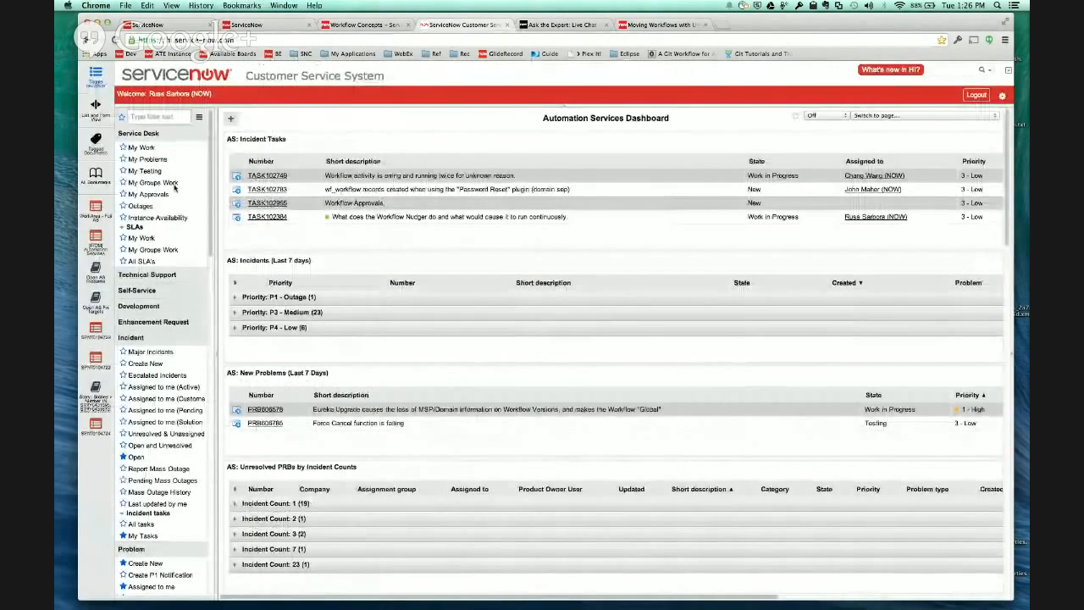
# - Open the "Overview: Workflow Versioning" article from the Automation Solutions topic of the knowledge base
pyautogui.scroll(-5, 146, 364)
pyautogui.scroll(-5, 140, 373)
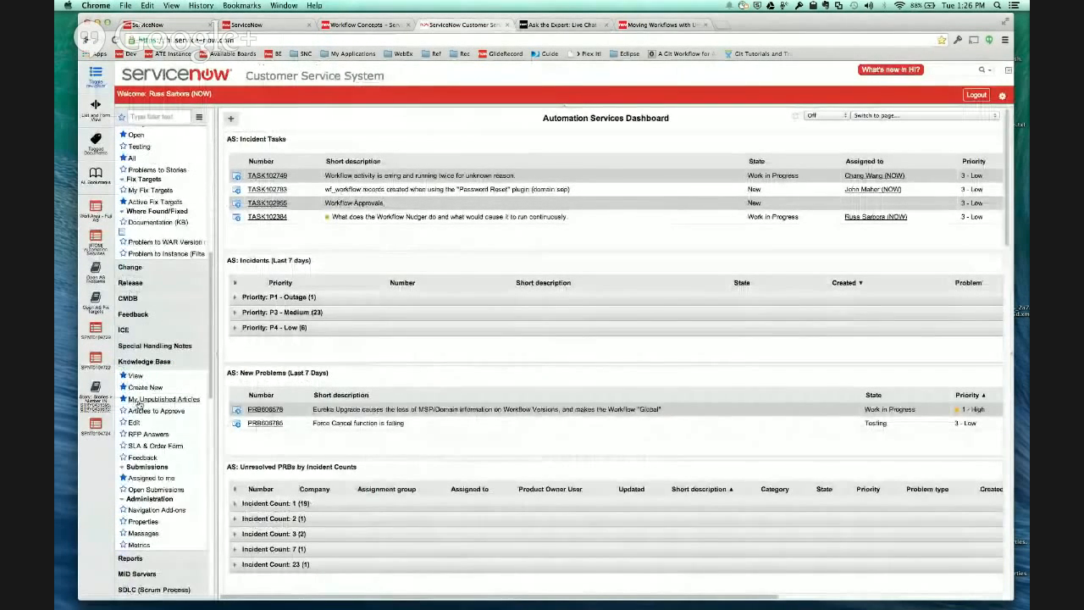
pyautogui.click(133, 376)
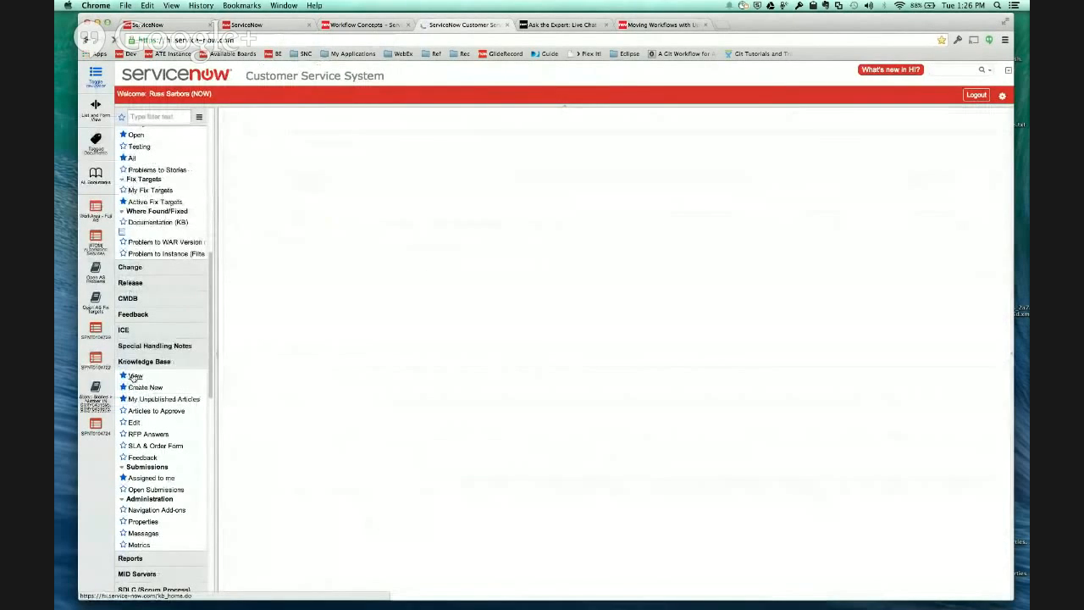
pyautogui.click(531, 222)
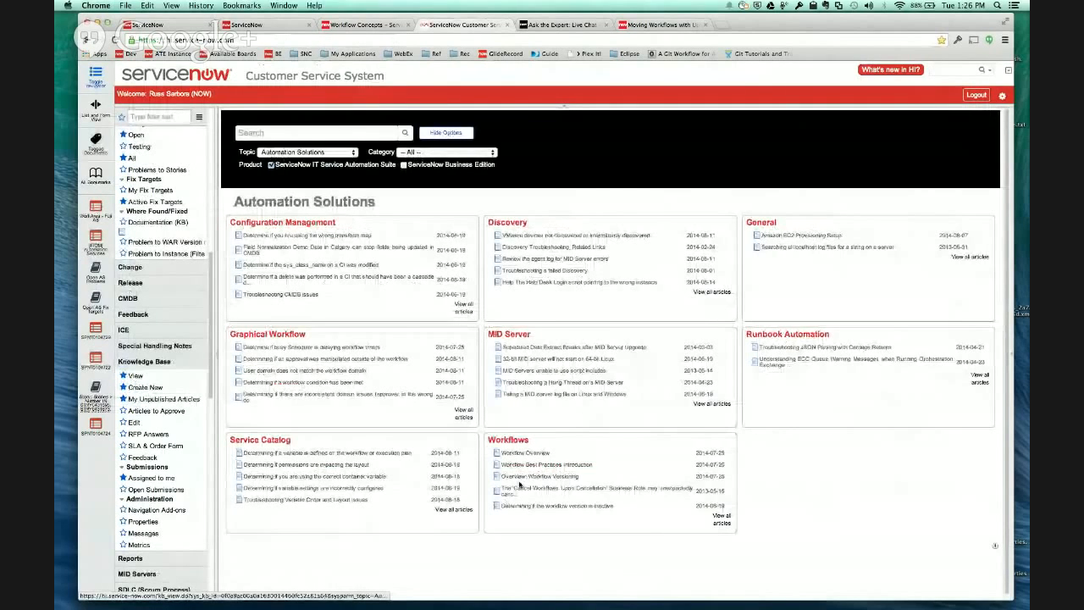
pyautogui.click(568, 478)
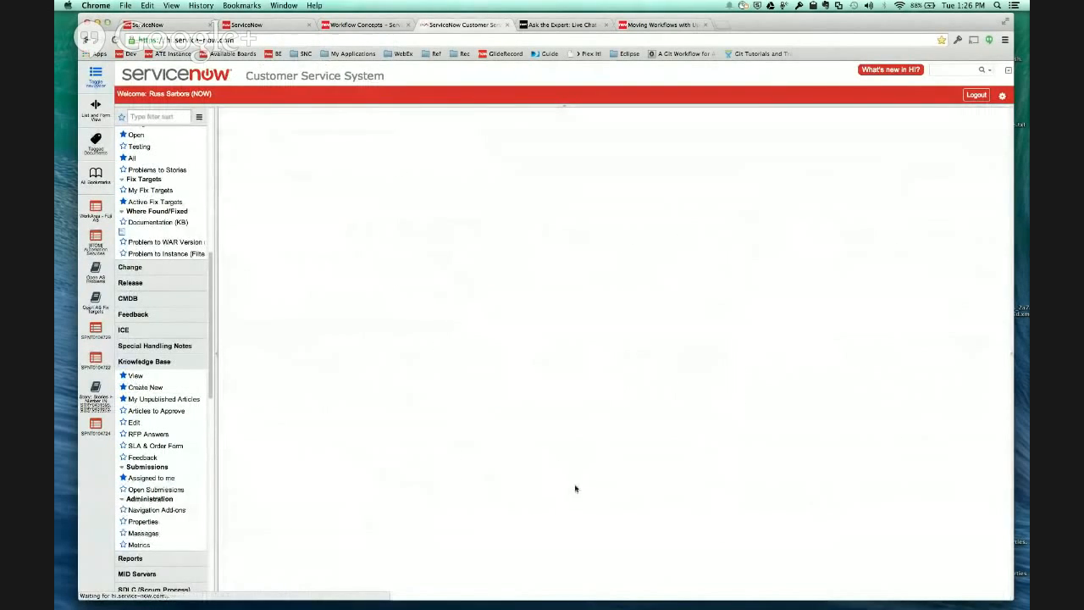
# - Review the article's sections on creating workflow versions, the version life cycle, and editing and publishing a workflow, through to the summary
pyautogui.scroll(-15, 449, 273)
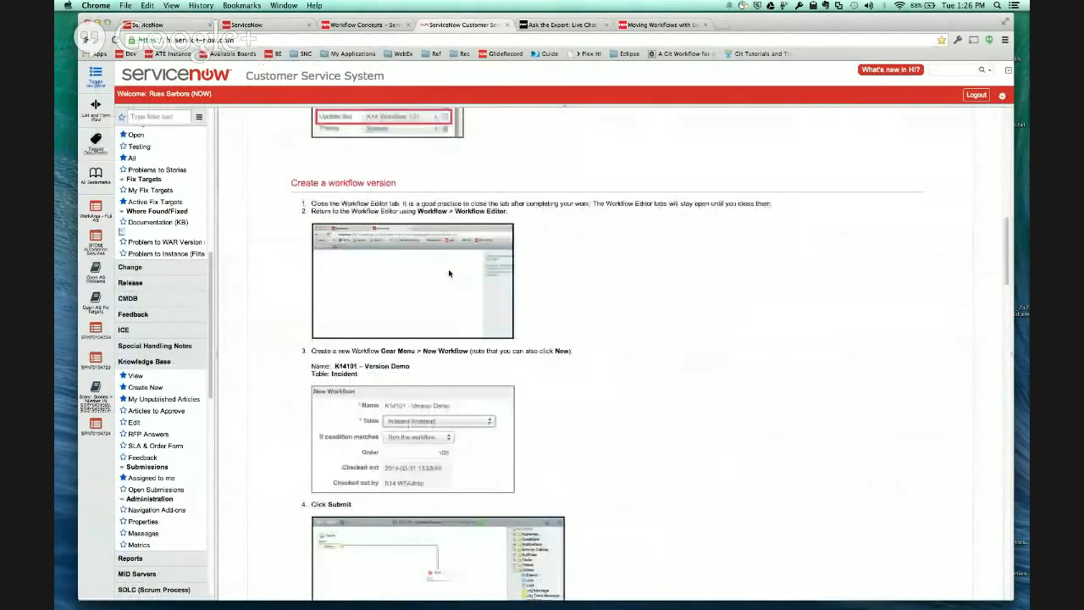
pyautogui.scroll(-10, 449, 272)
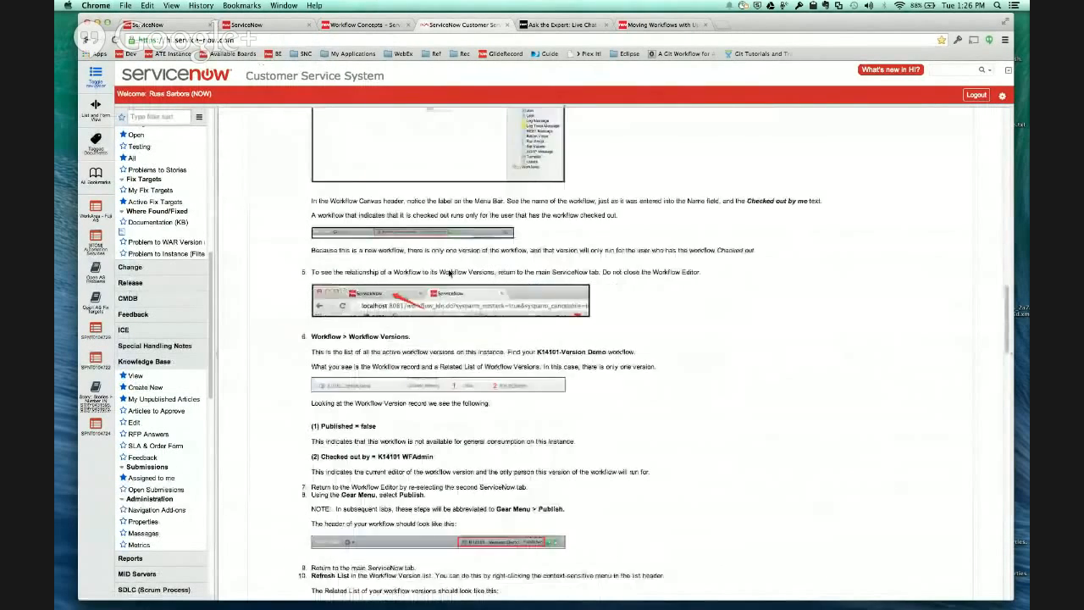
pyautogui.scroll(-5, 449, 273)
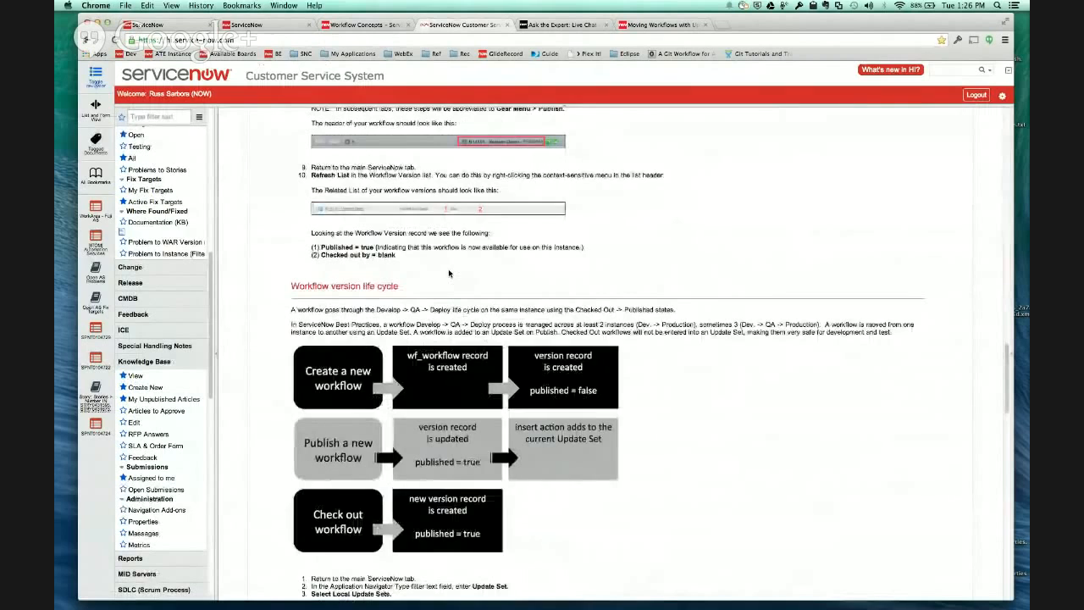
pyautogui.scroll(-5, 449, 273)
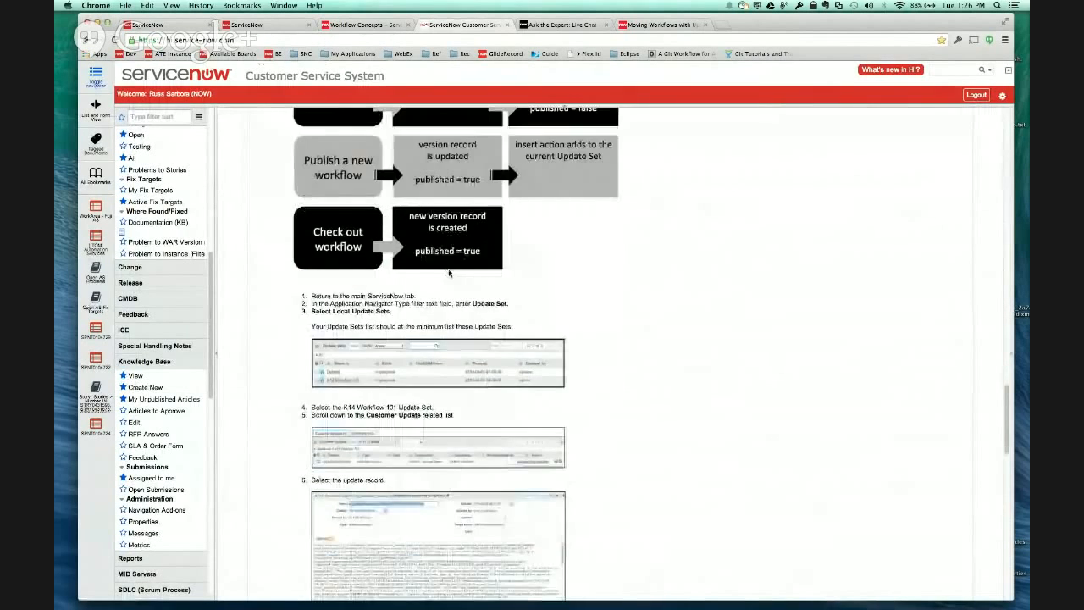
pyautogui.scroll(-5, 449, 272)
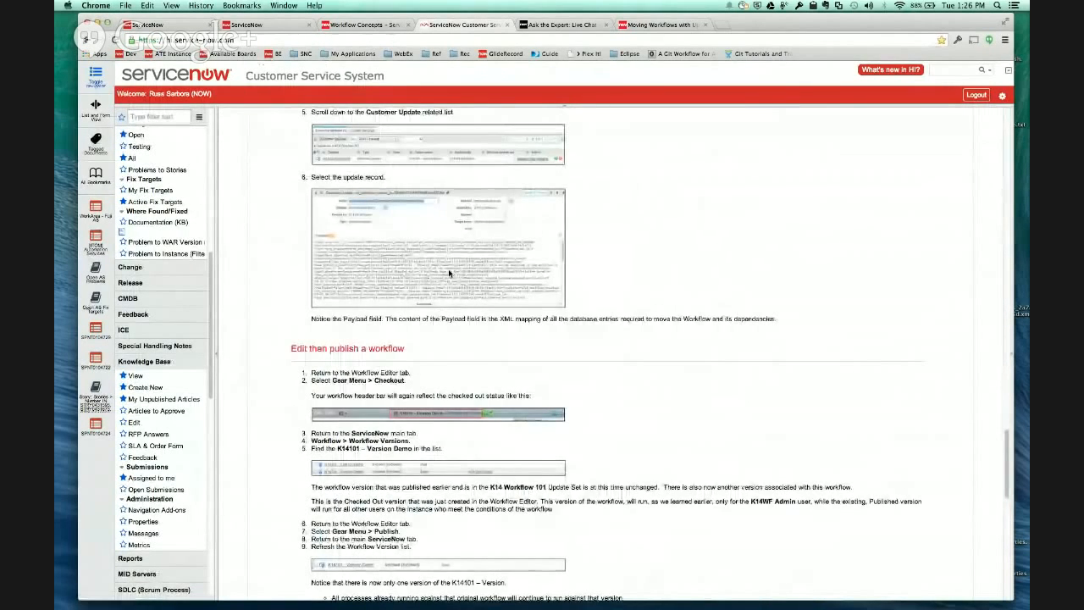
pyautogui.scroll(3, 449, 273)
pyautogui.scroll(-6, 449, 273)
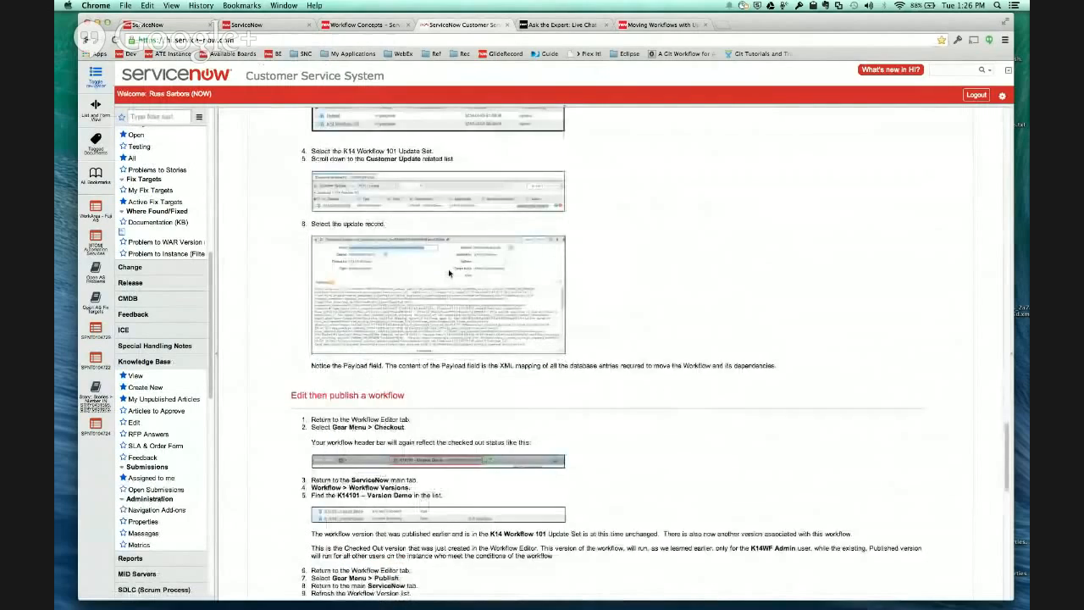
pyautogui.scroll(-4, 448, 273)
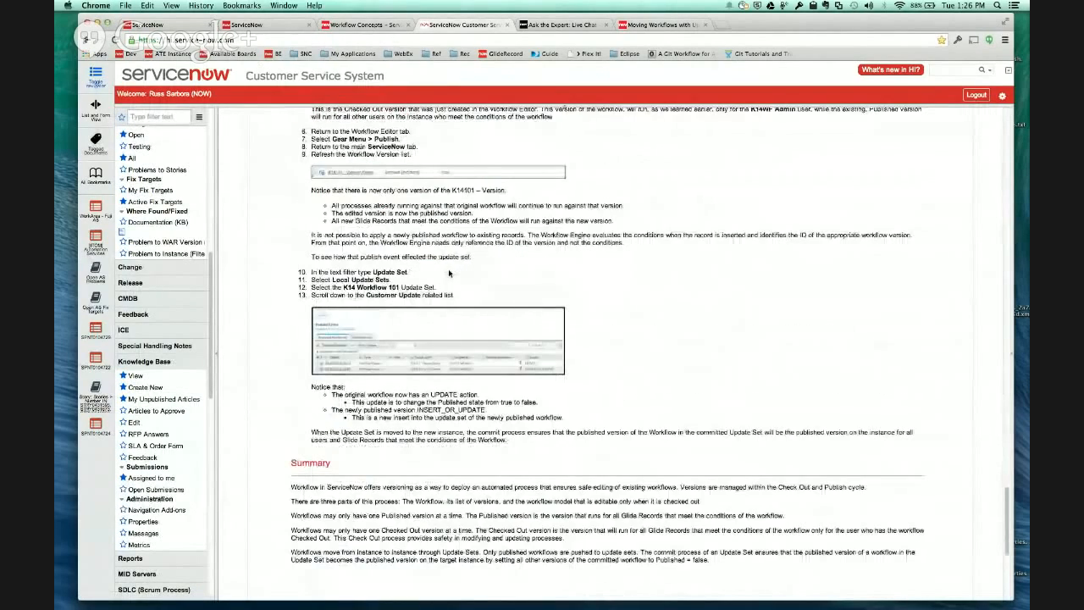
pyautogui.scroll(20, 448, 273)
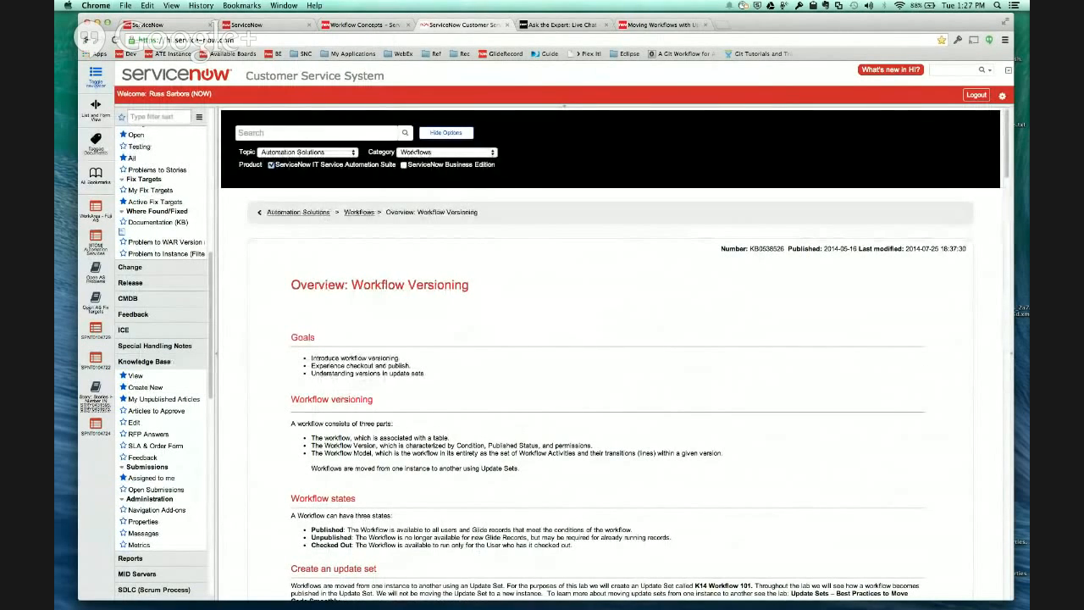
# - Switch to the "Ask the Expert: Live Chat - Workflow | Versioning and Update Sets" community thread and check its replies for audience questions
pyautogui.click(576, 28)
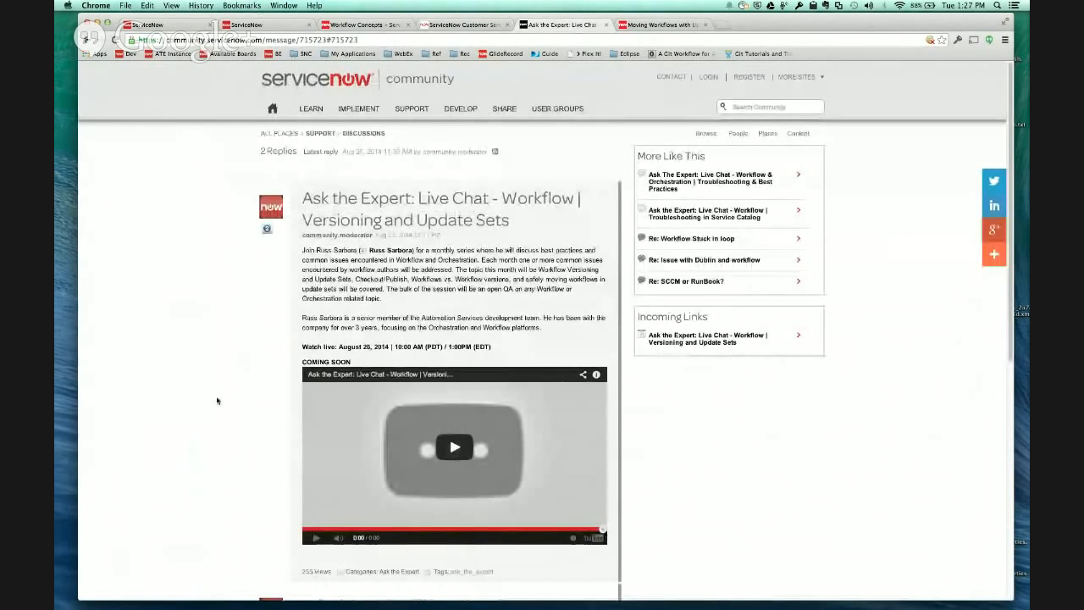
pyautogui.scroll(-10, 216, 400)
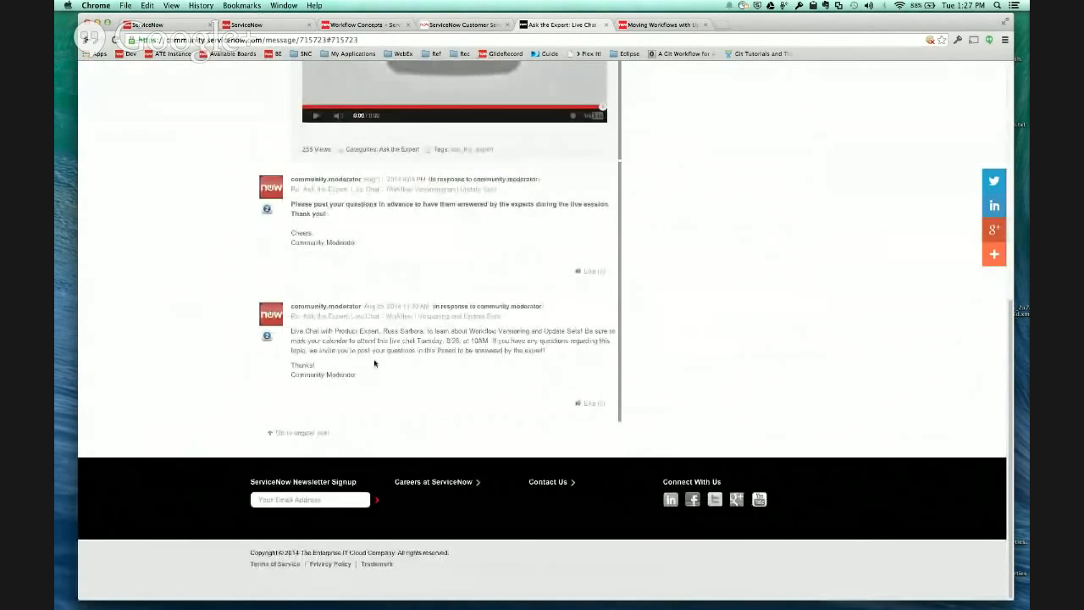
pyautogui.scroll(1, 714, 380)
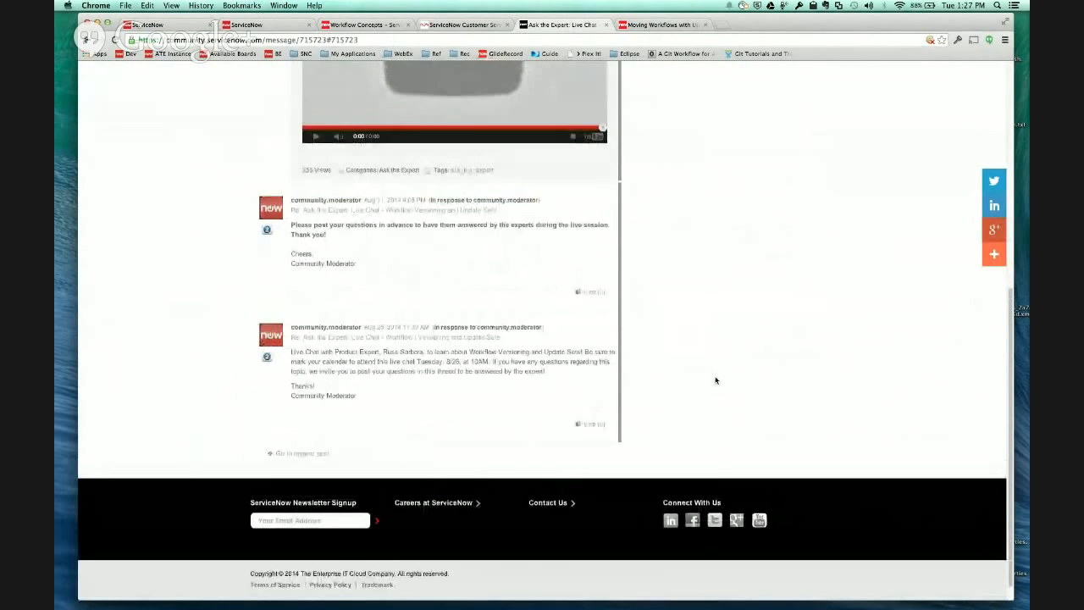
pyautogui.scroll(5, 715, 381)
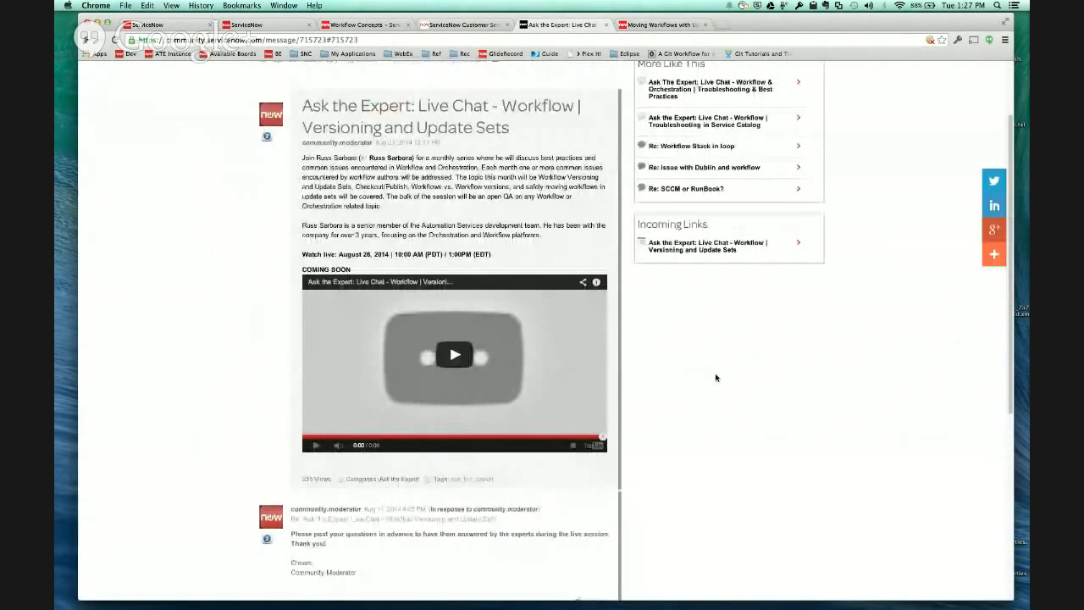
pyautogui.scroll(3, 455, 212)
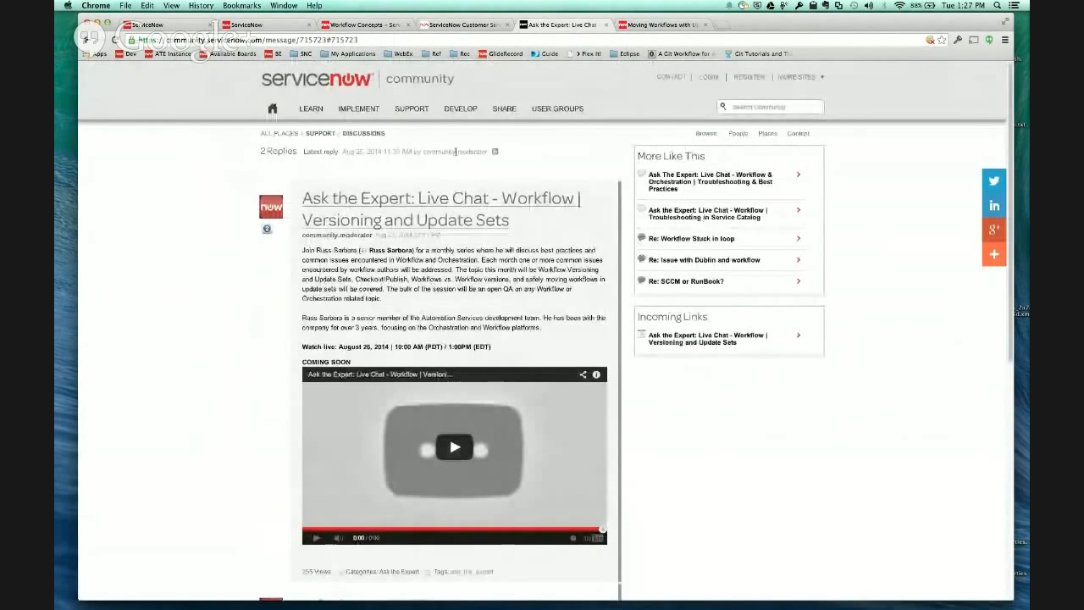
pyautogui.scroll(-6, 178, 280)
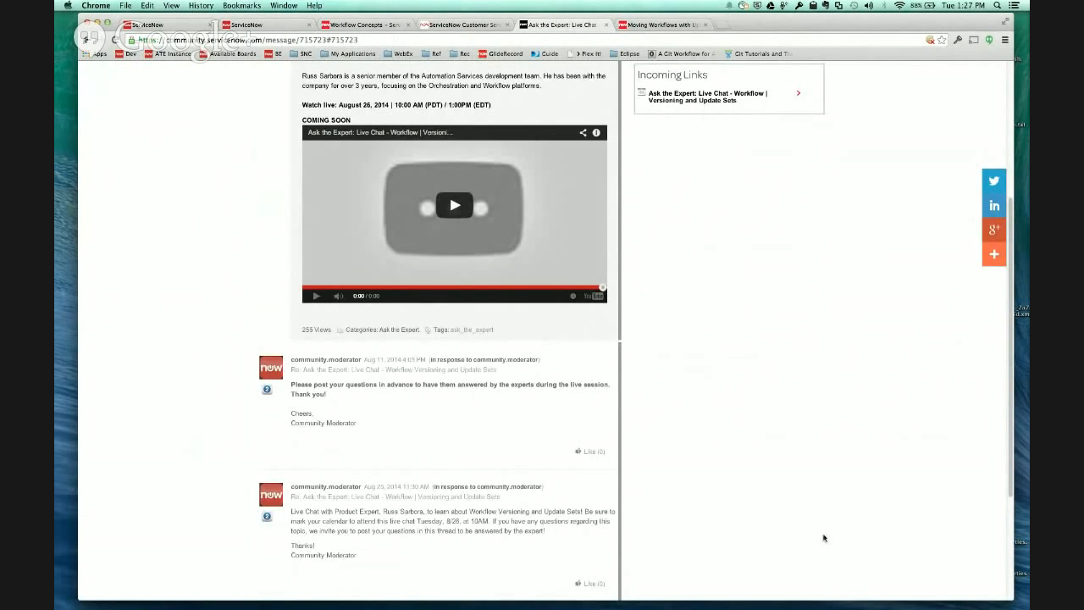
pyautogui.scroll(3, 817, 535)
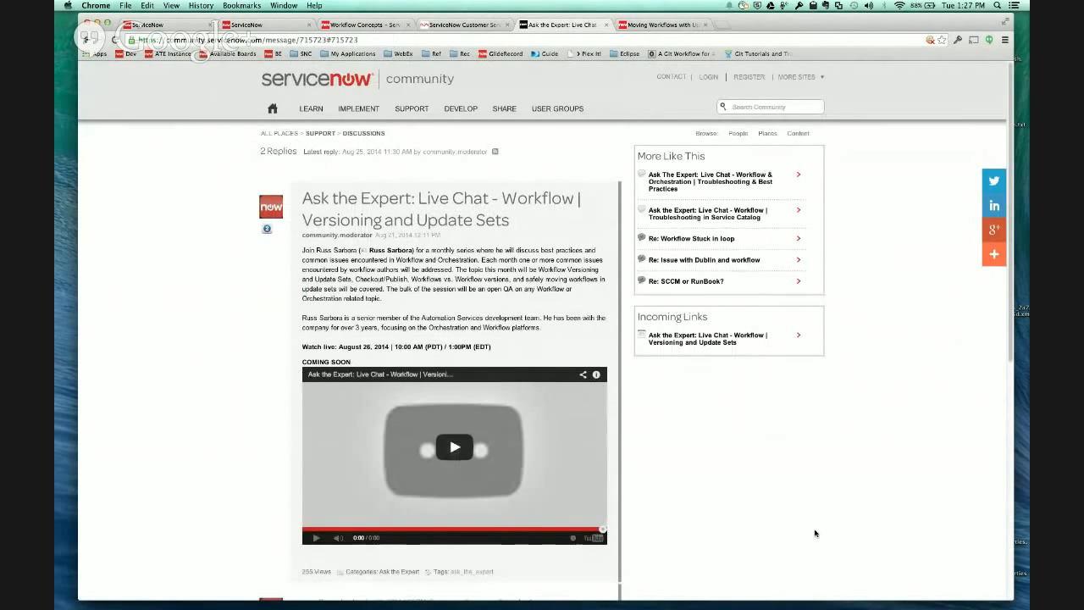
pyautogui.scroll(-1, 815, 533)
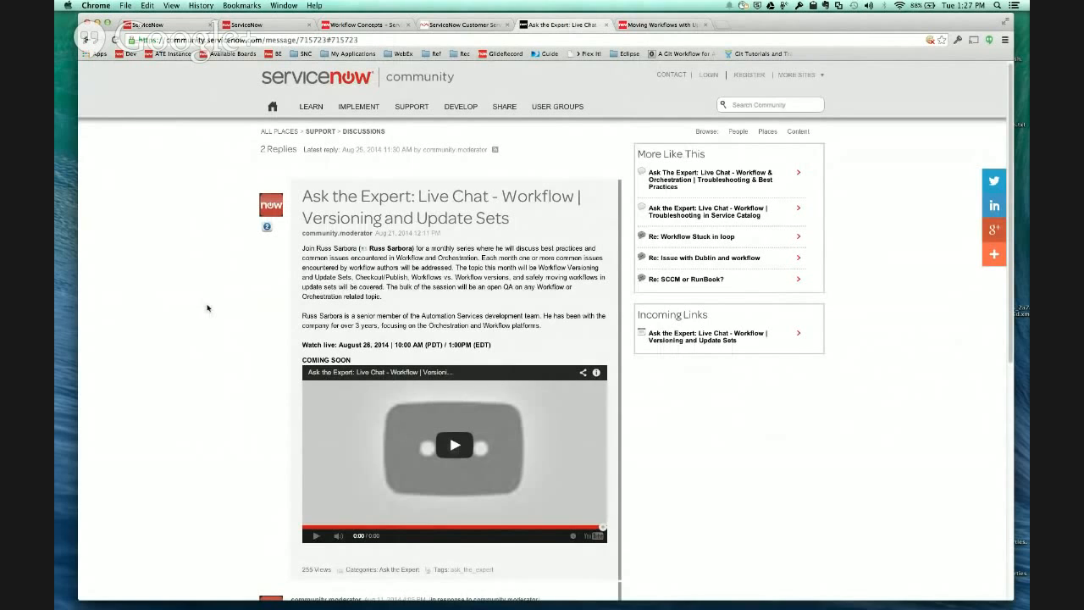
pyautogui.scroll(-6, 208, 308)
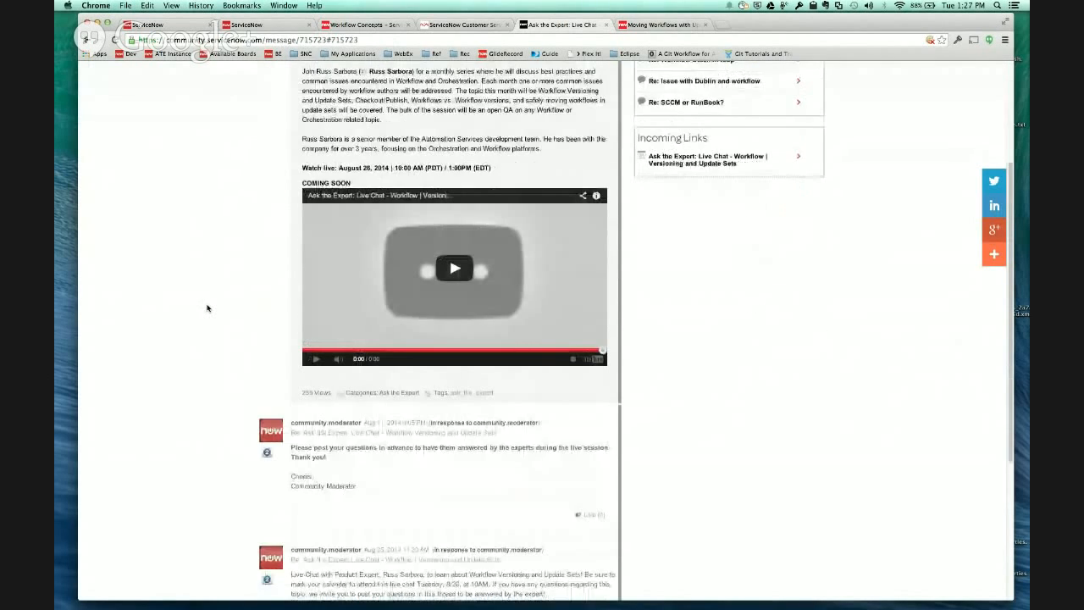
pyautogui.scroll(-6, 208, 308)
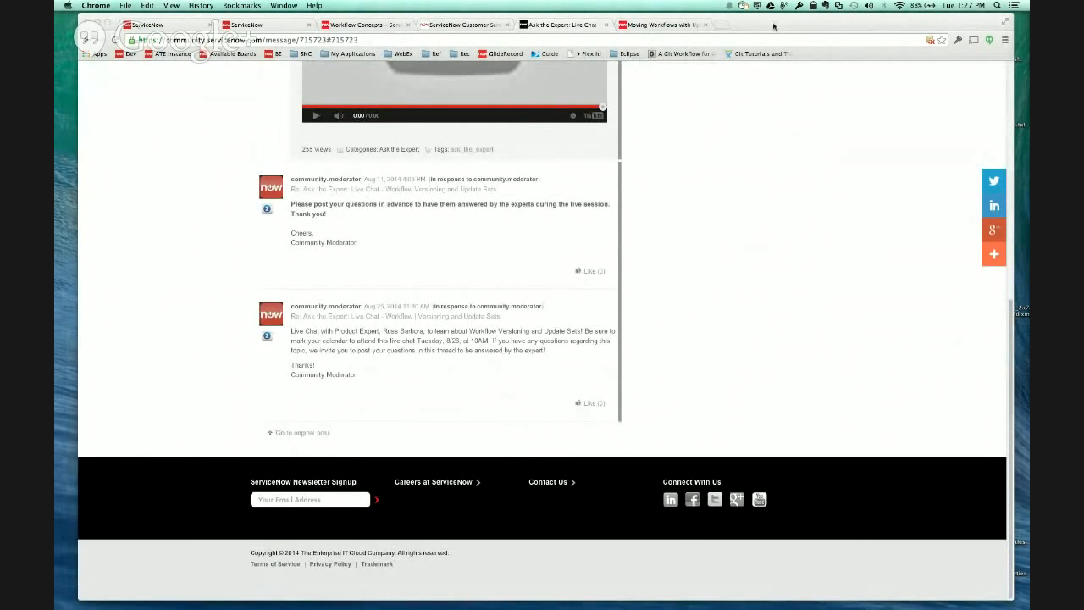
pyautogui.scroll(5, 675, 178)
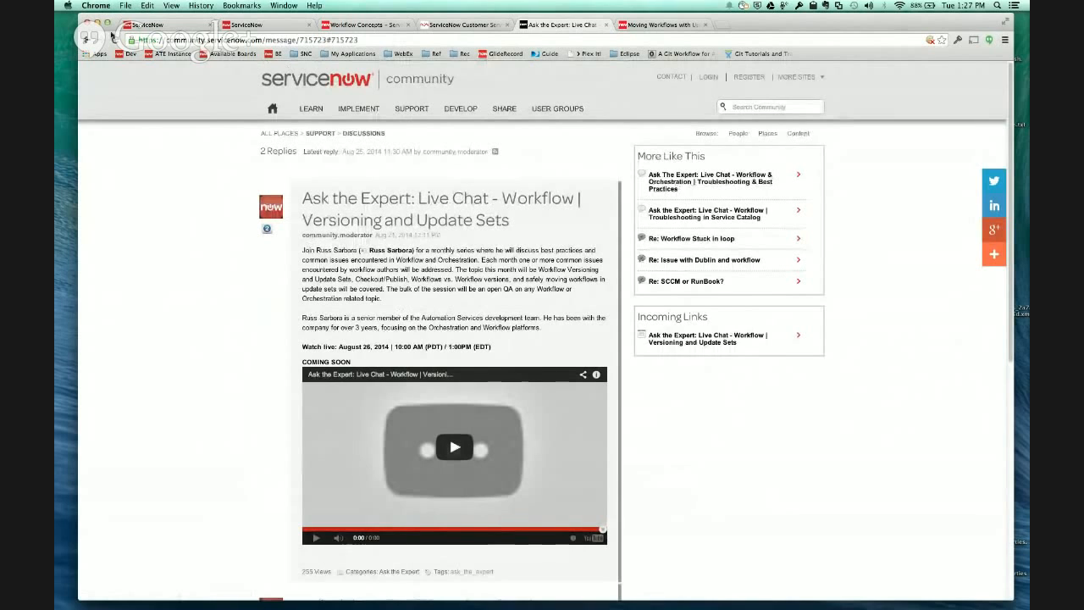
# - Reload the community thread and read the newly posted question about using multiple "End" activities in a workflow
pyautogui.click(114, 40)
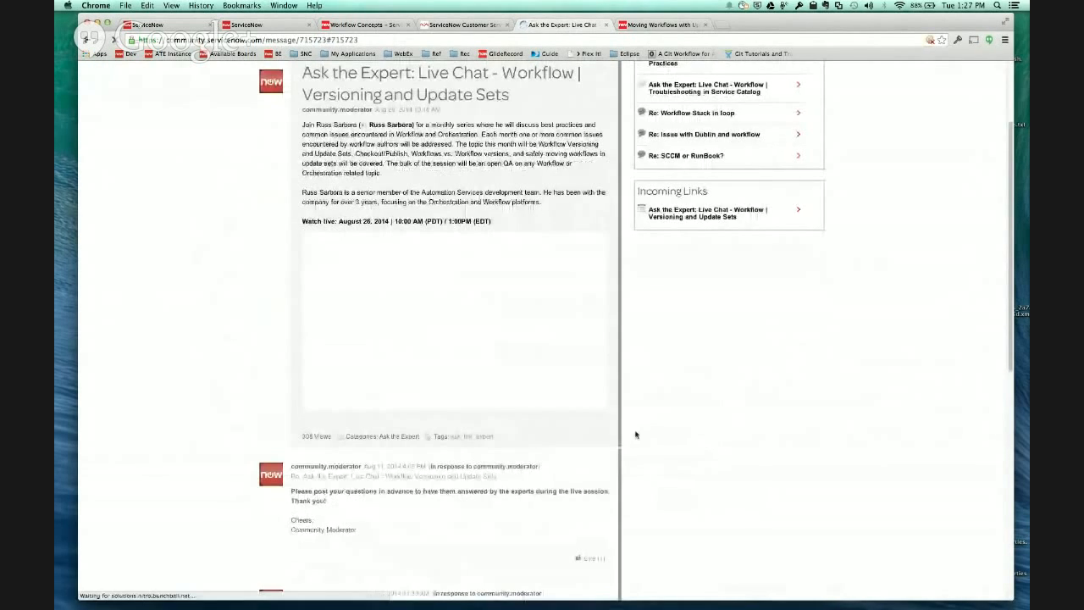
pyautogui.scroll(-1, 579, 417)
pyautogui.scroll(-3, 575, 417)
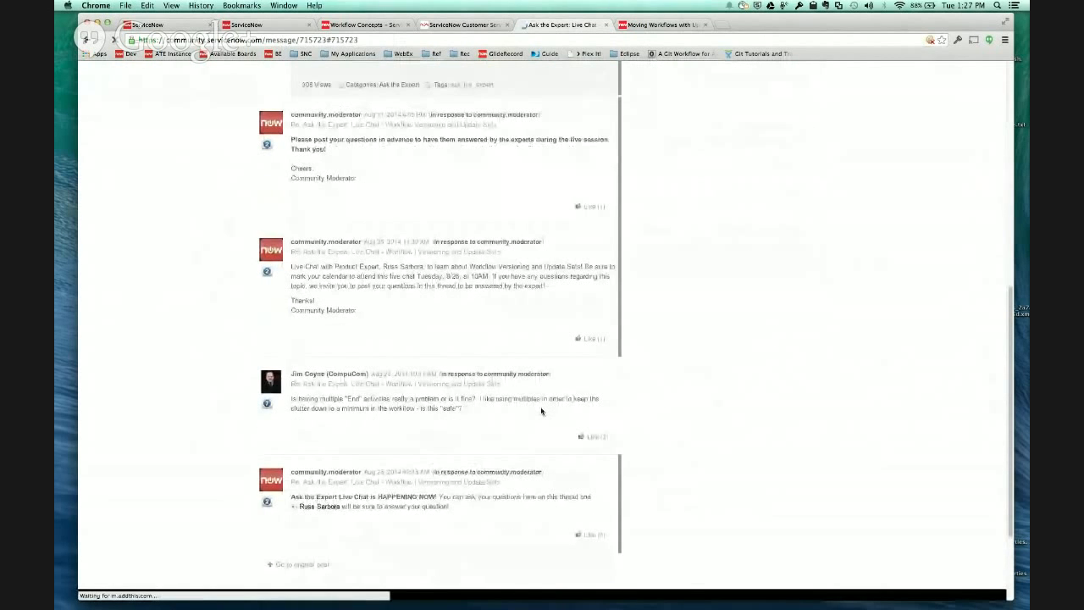
pyautogui.scroll(-1, 543, 411)
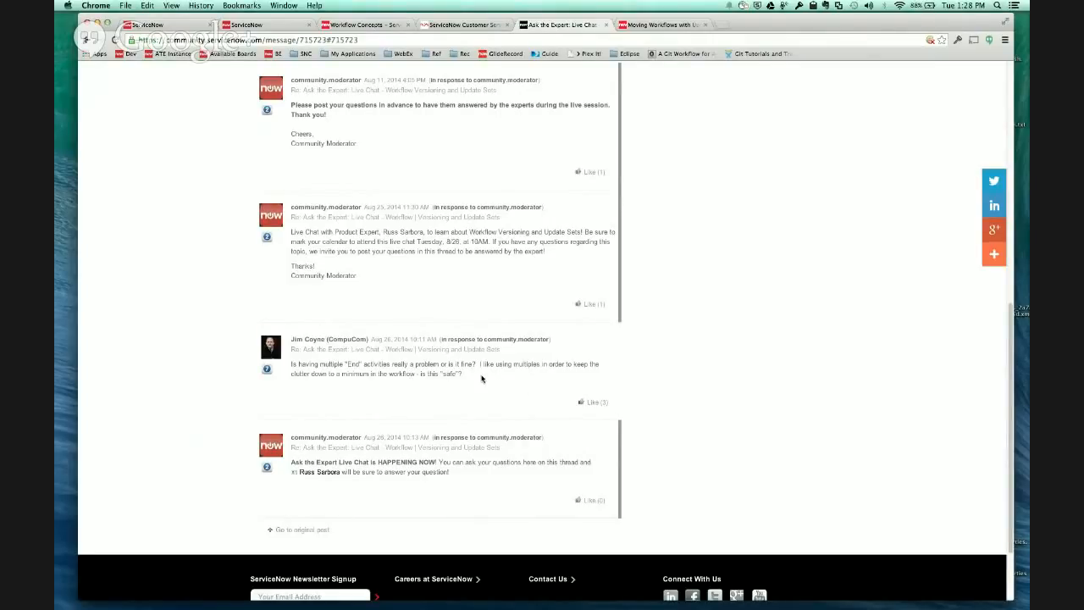
pyautogui.scroll(6, 482, 379)
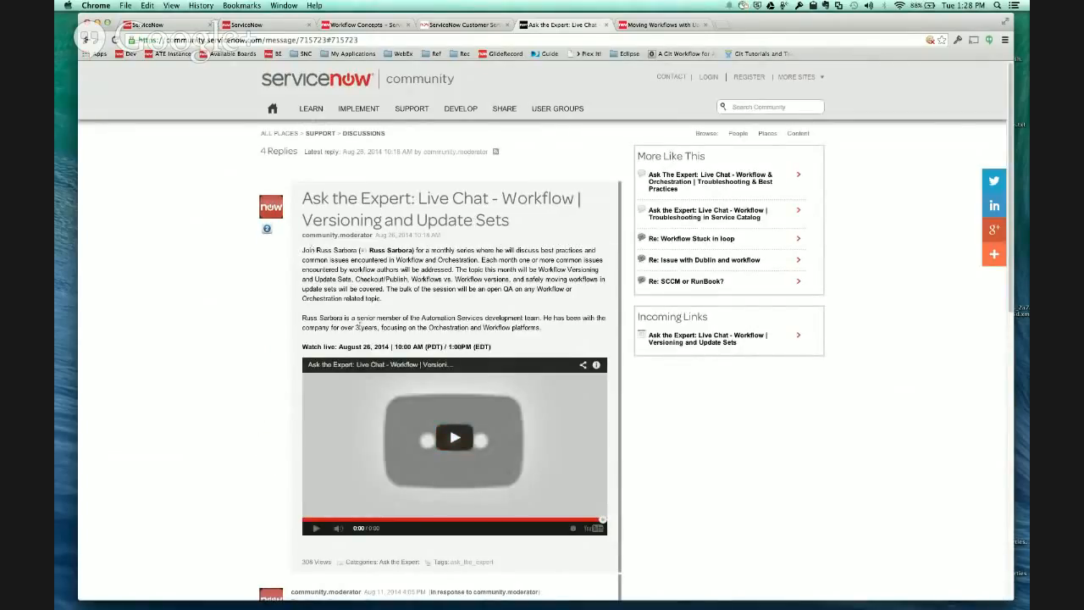
pyautogui.scroll(-6, 483, 381)
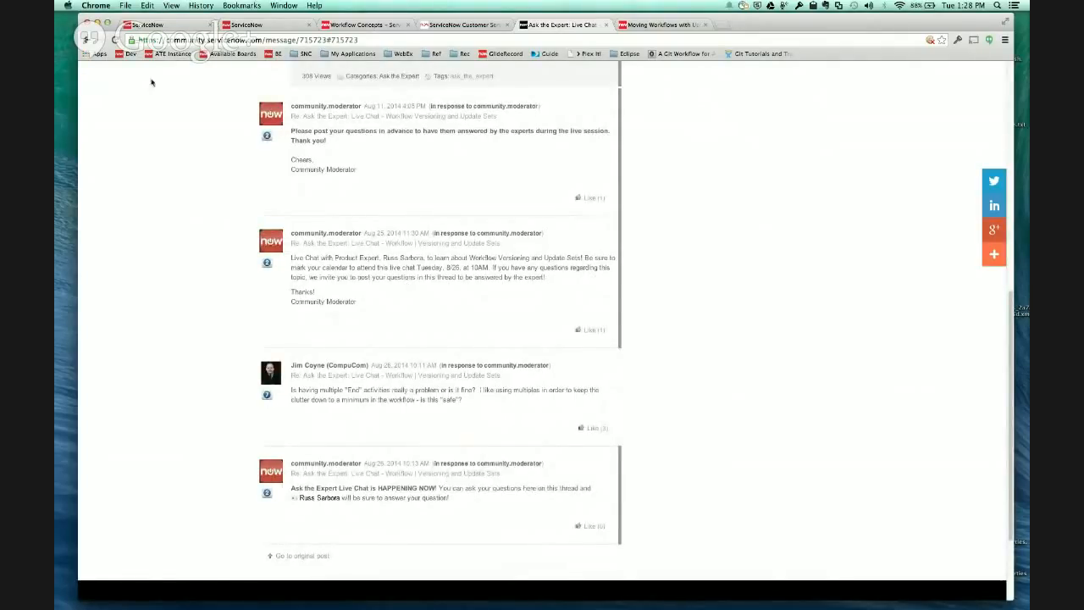
# - Refresh the discussion once more and check the end of the thread for further questions
pyautogui.click(115, 40)
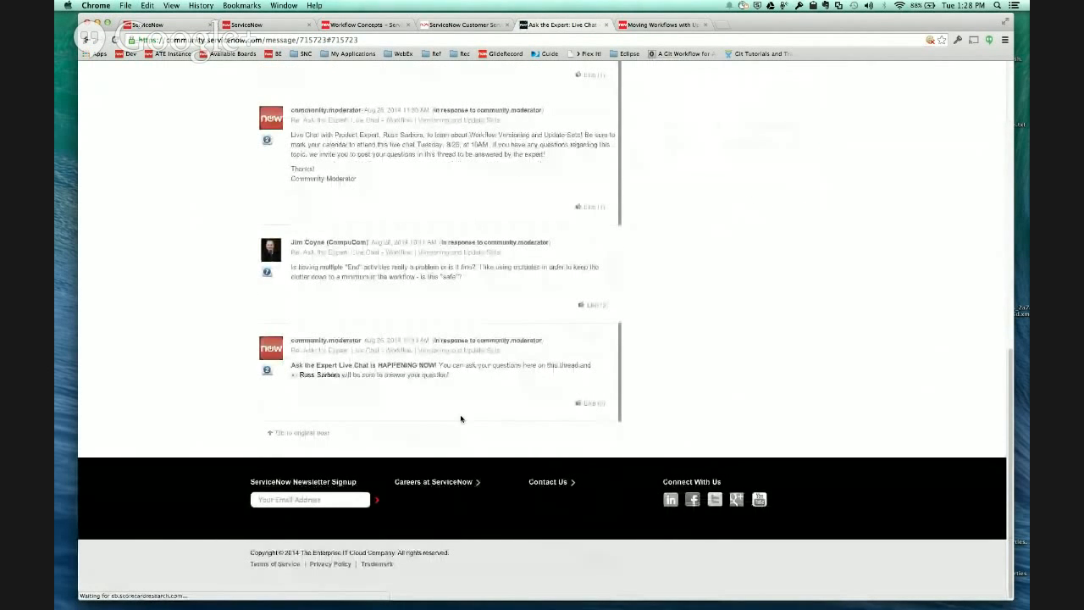
pyautogui.scroll(3, 460, 418)
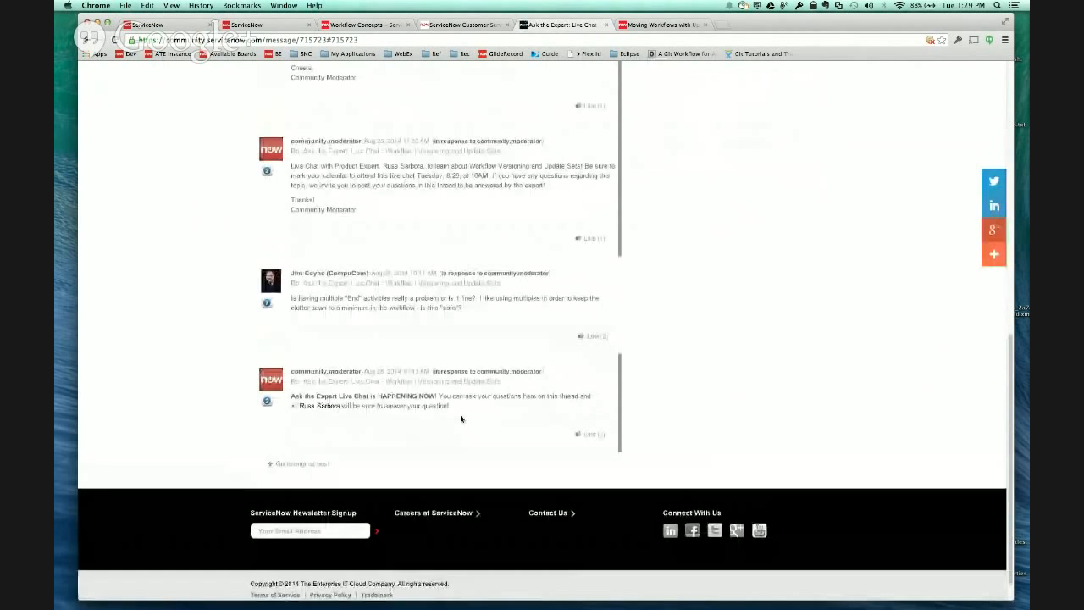
pyautogui.scroll(-2, 461, 418)
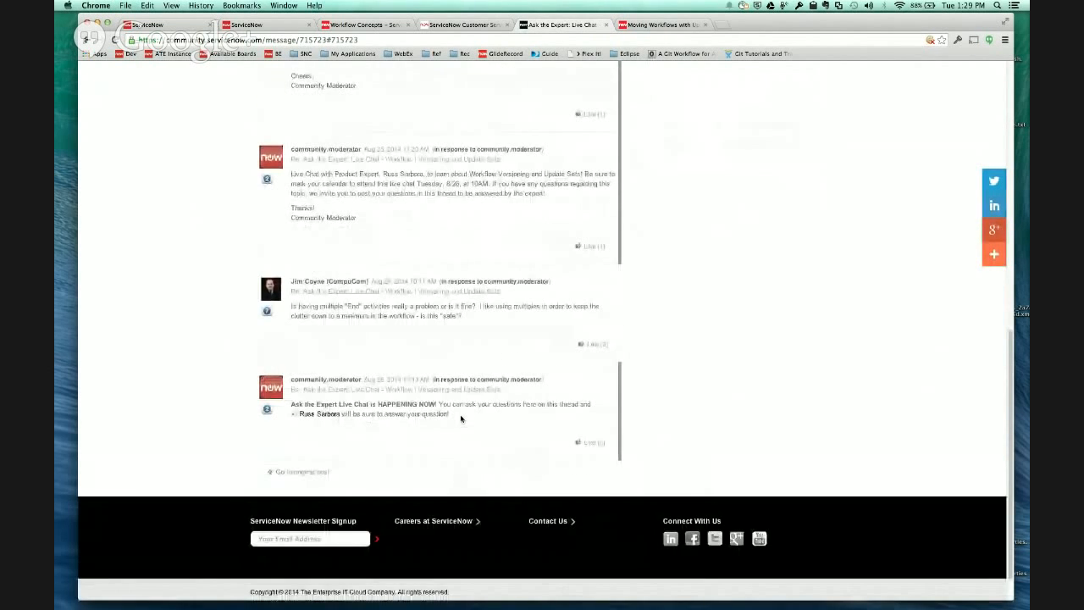